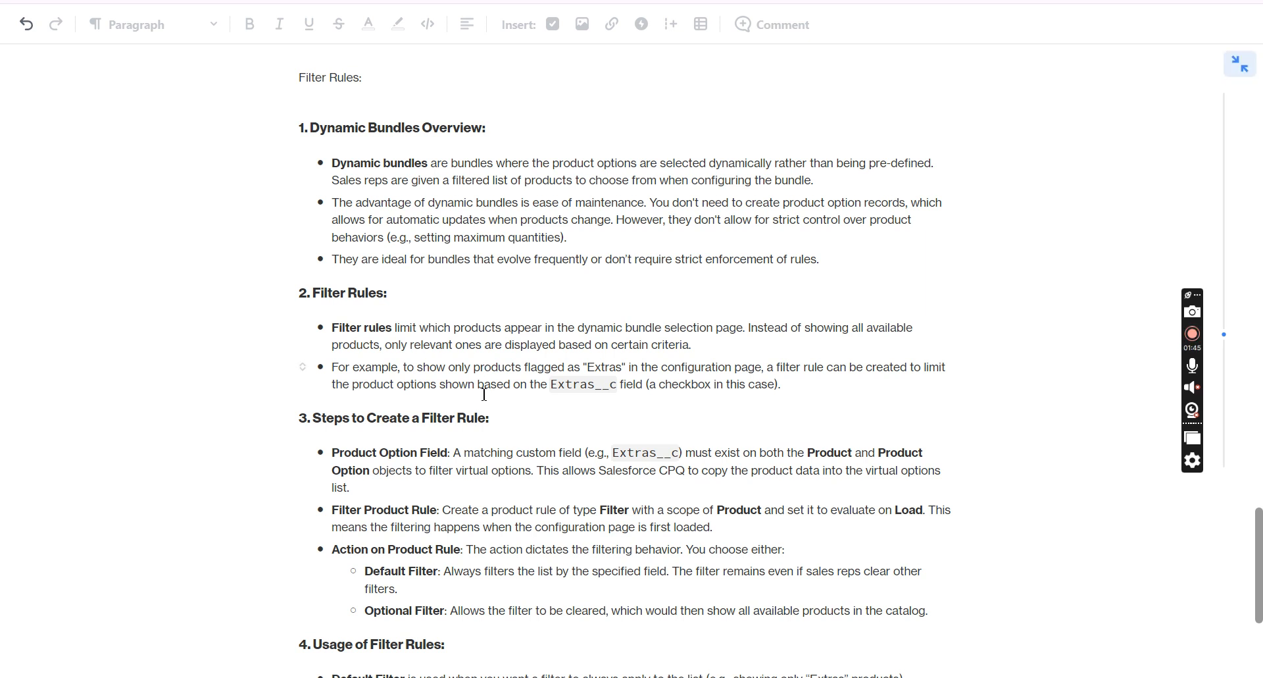
Read the Filter Rules notes, from the dynamic bundles overview through the 4K Video Camera challenge and overall understanding
scroll(492, 365, down, 1)
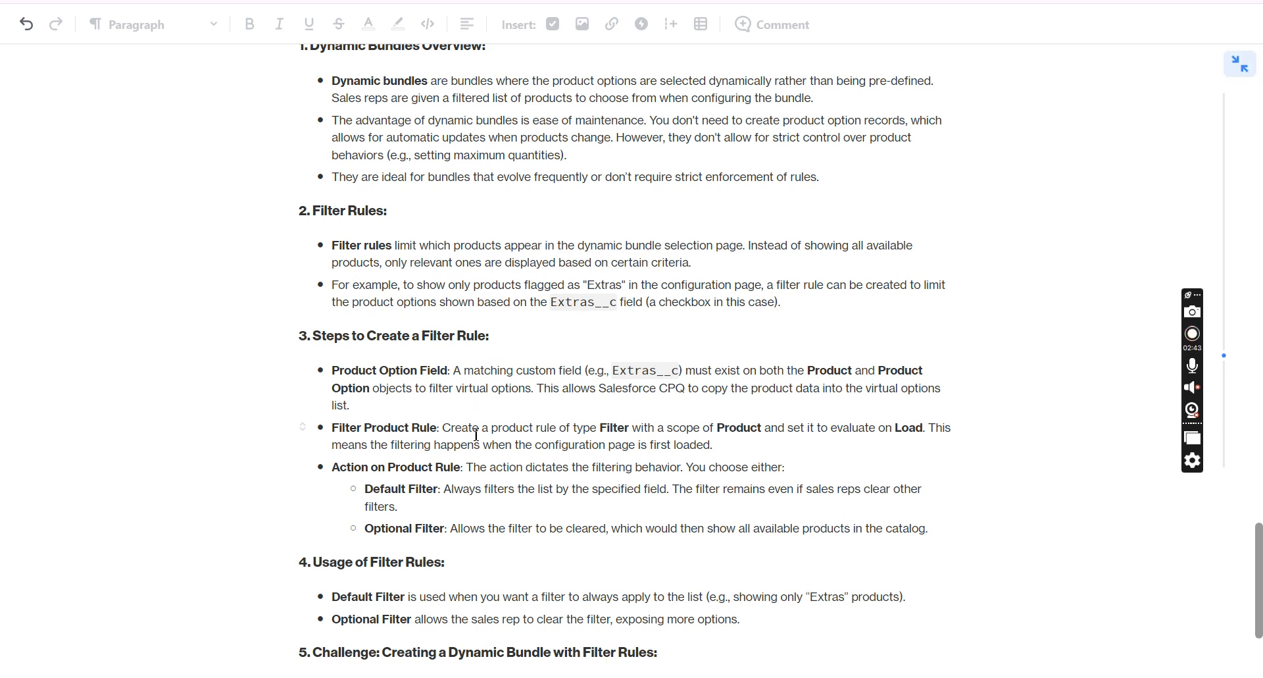
scroll(497, 421, down, 3)
scroll(504, 491, down, 1)
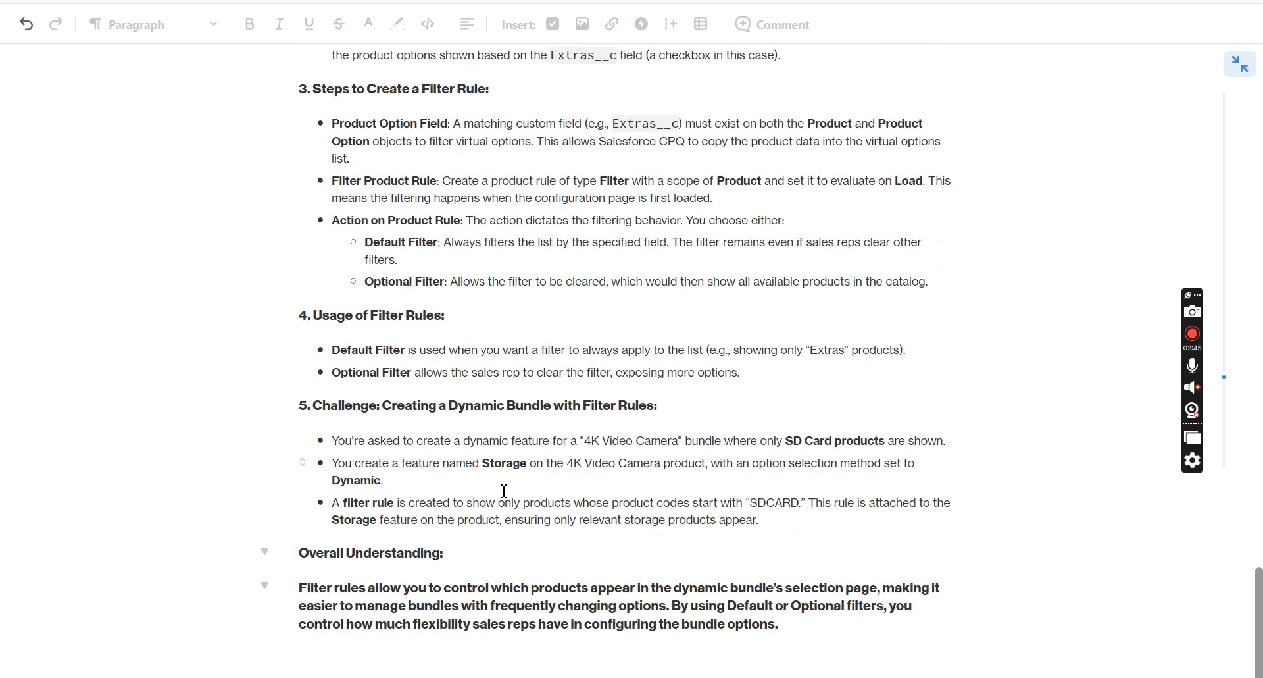
scroll(504, 491, up, 5)
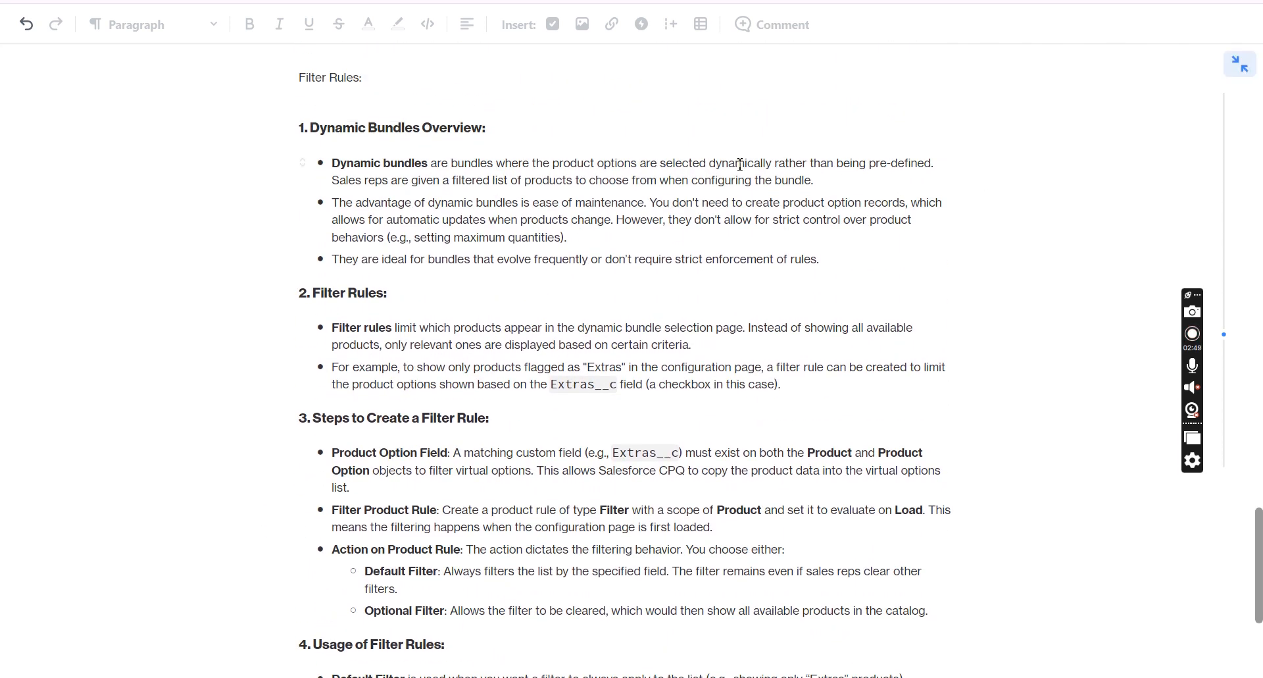
Switch to Salesforce CPQ and open the Complimentary Gifts product rule
click(461, 1)
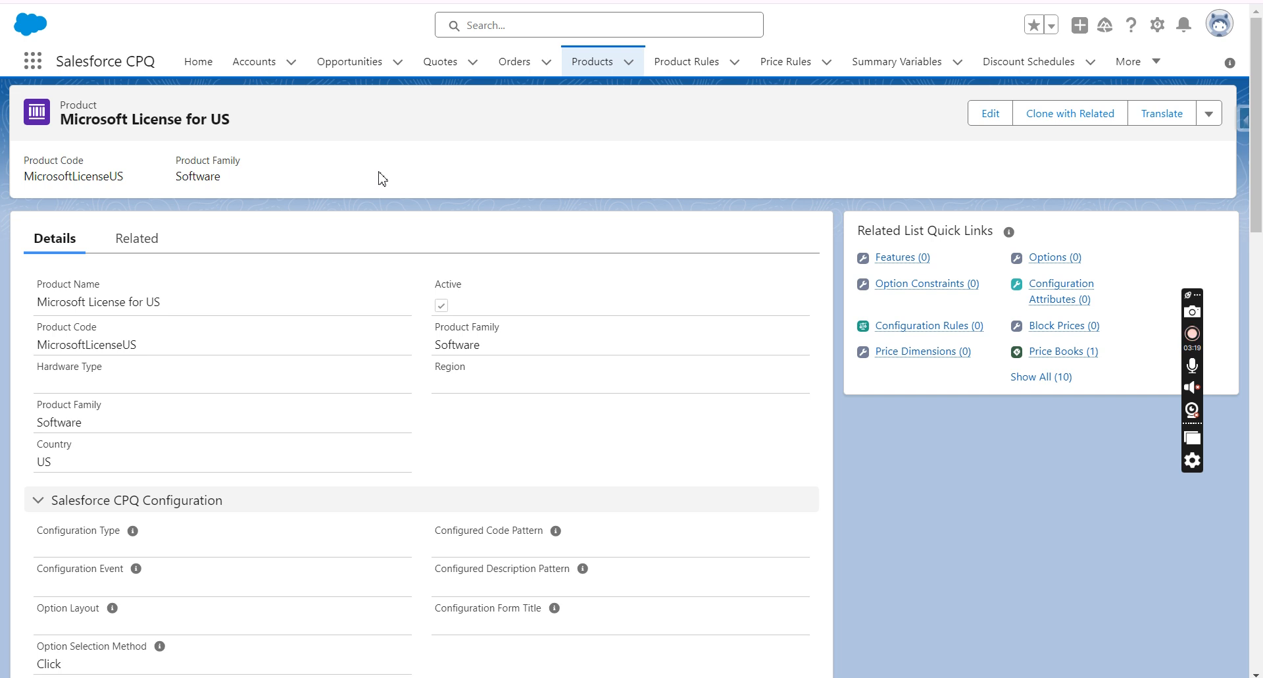
click(674, 71)
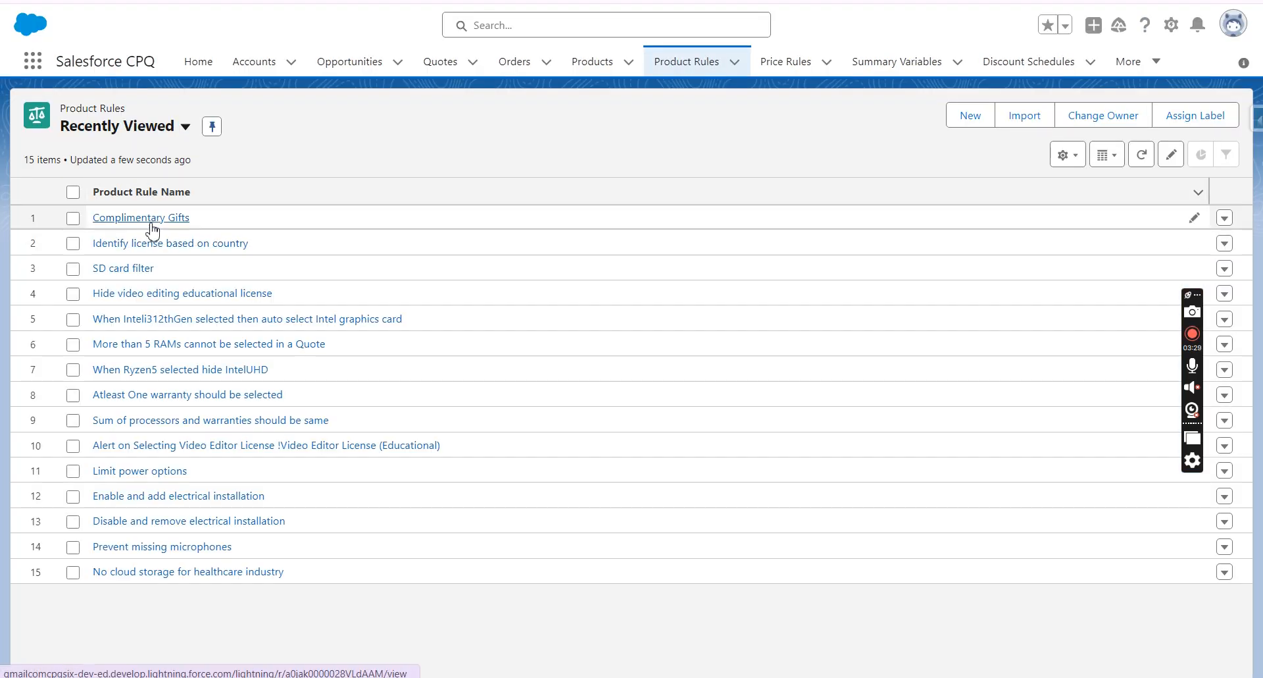
click(153, 218)
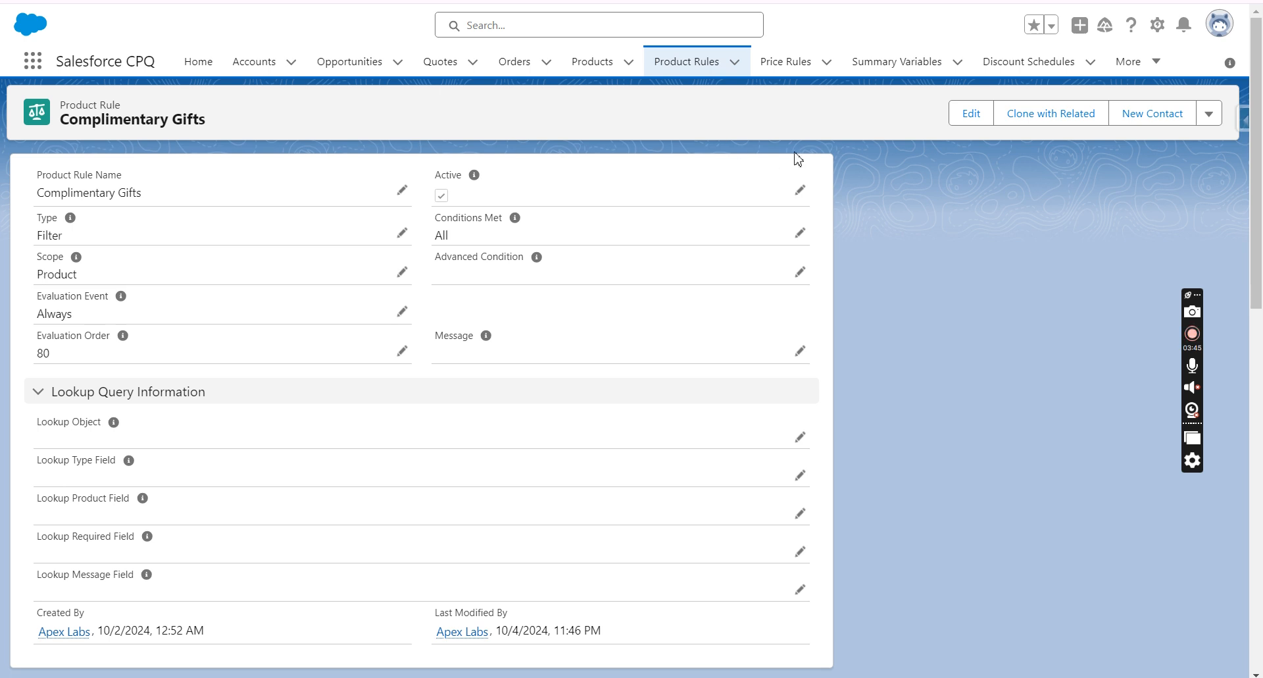
Open the Complimentary Gifts rule for editing and examine the available rule types
click(800, 190)
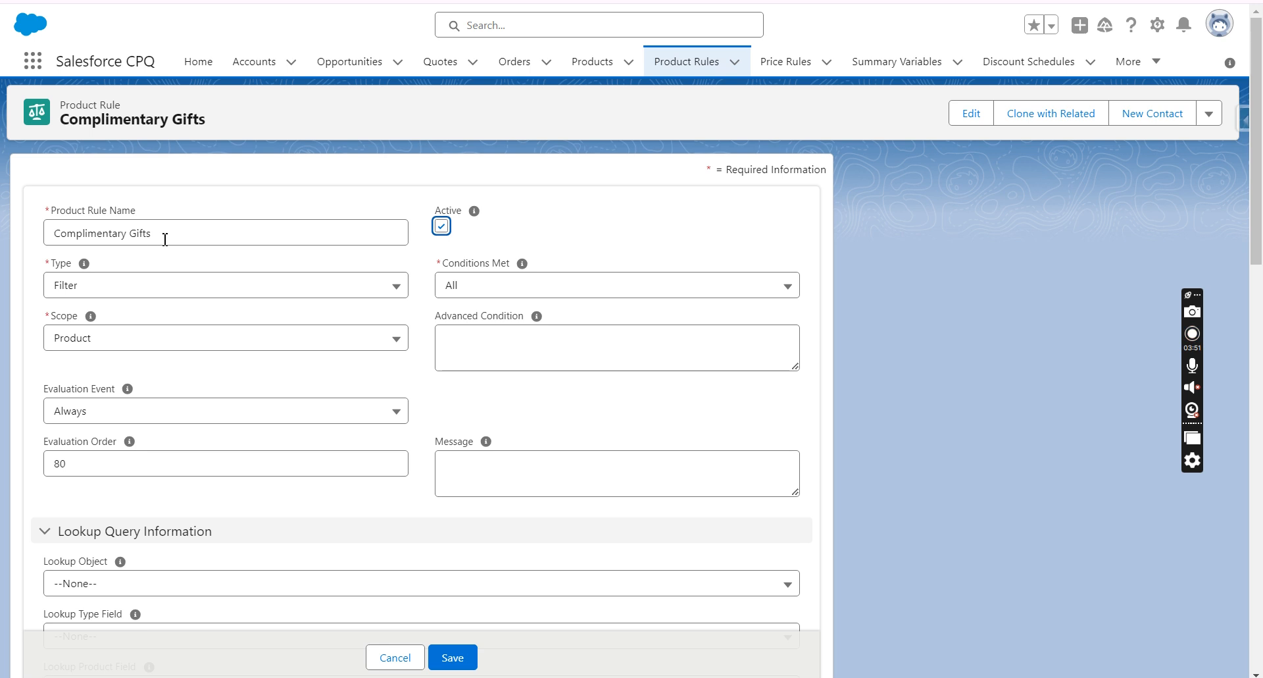
click(77, 295)
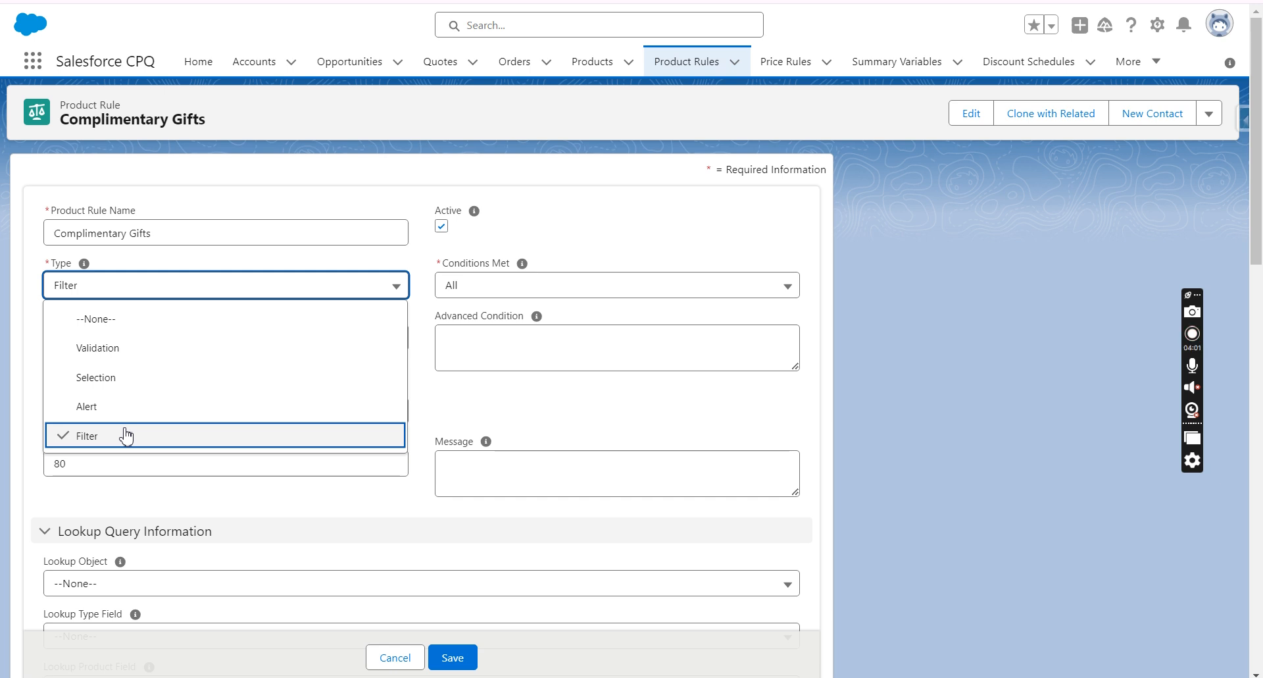
click(472, 247)
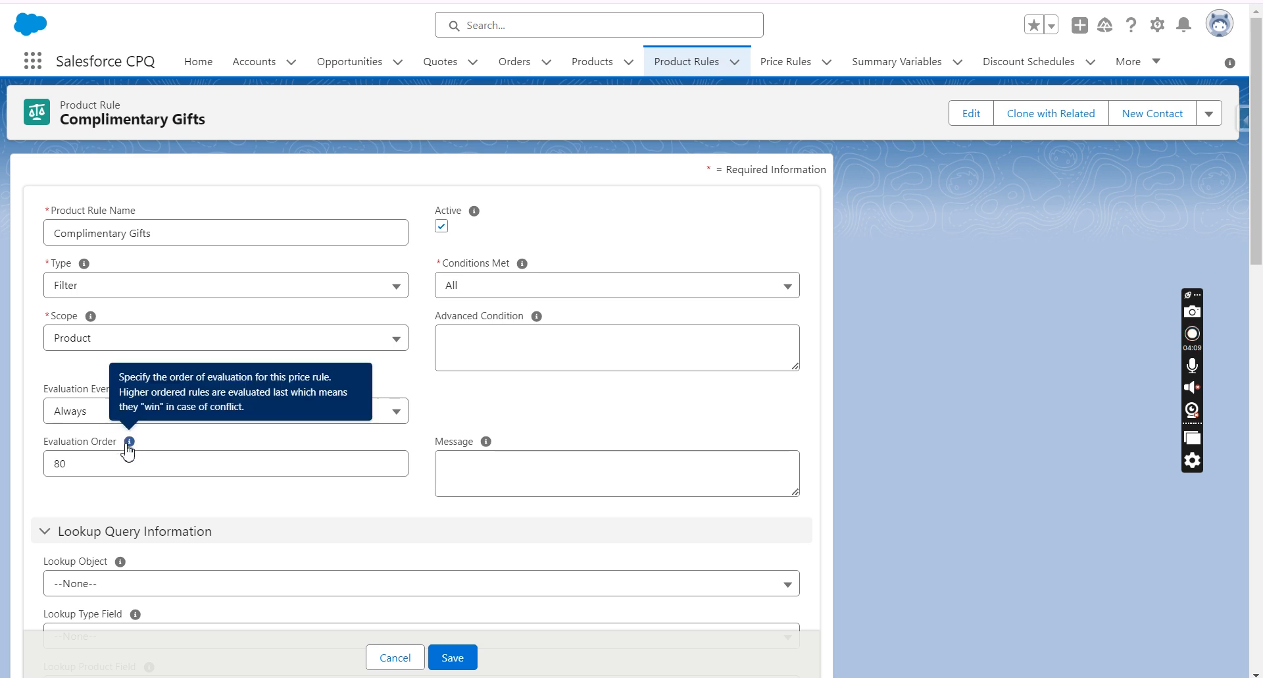
Examine the rule's evaluation settings and lookup query fields, and leave editing without saving
scroll(140, 468, down, 3)
scroll(138, 471, down, 5)
scroll(144, 471, up, 8)
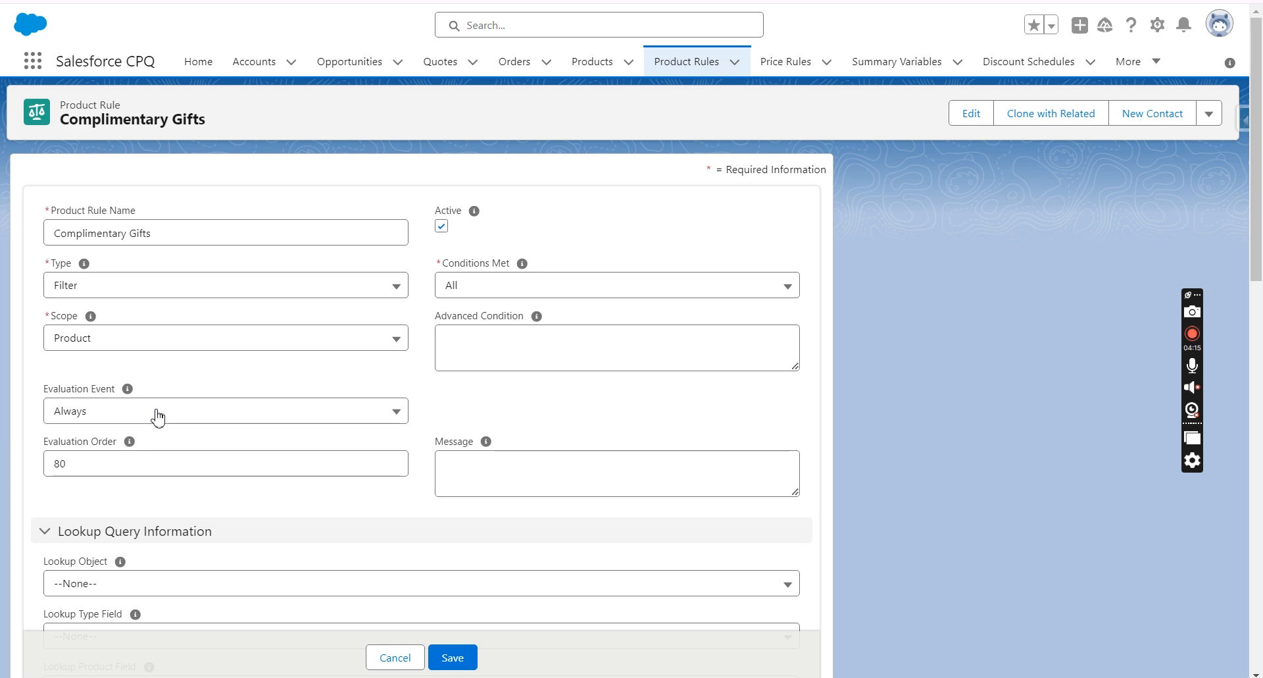
scroll(157, 416, down, 8)
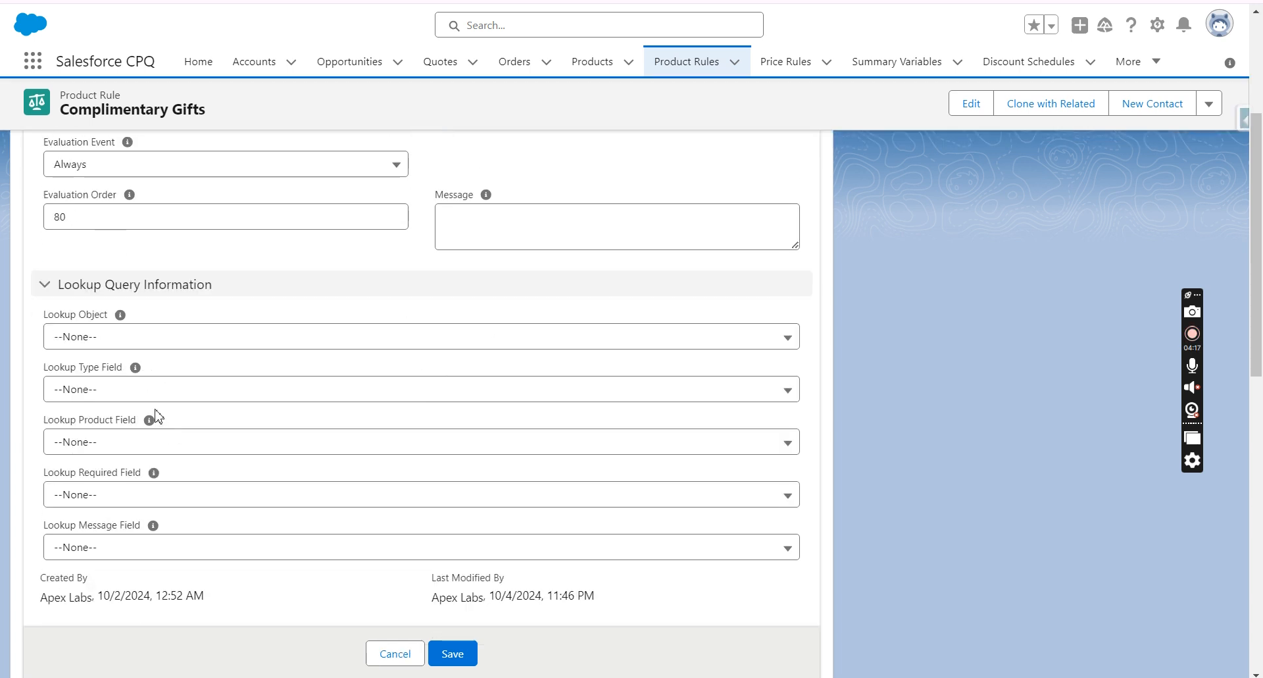
scroll(156, 414, up, 5)
scroll(157, 416, down, 4)
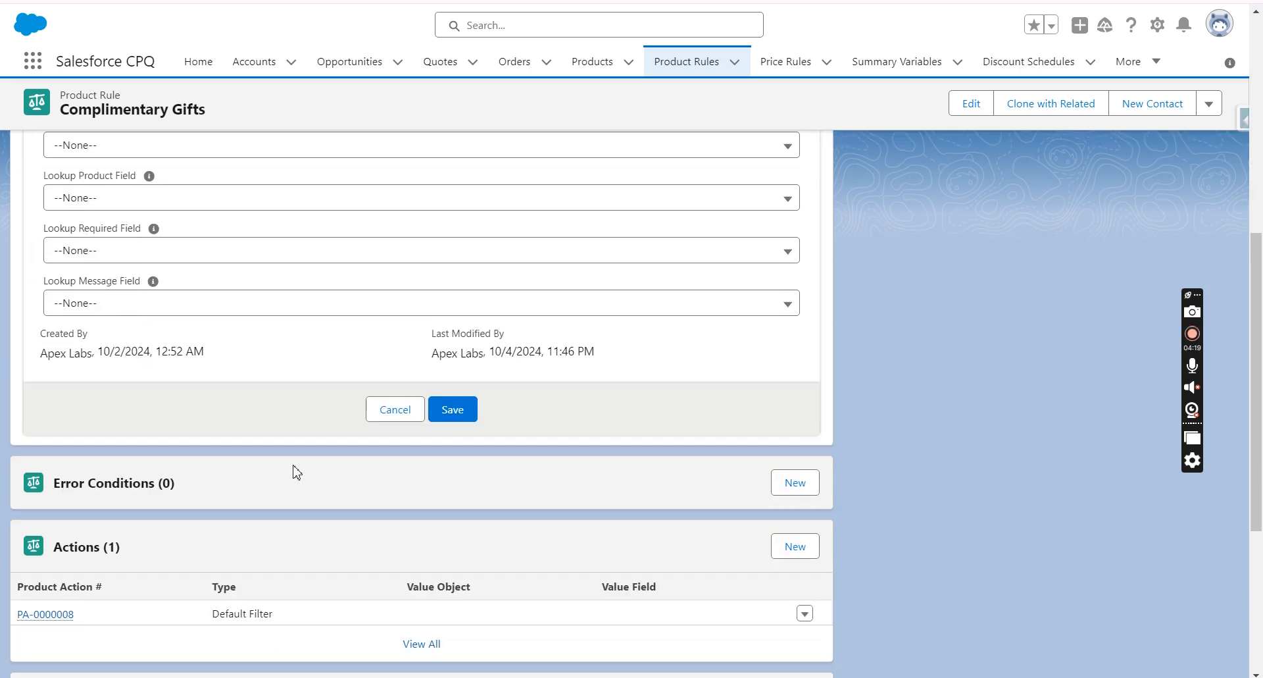
click(390, 420)
Open the Default Filter product action of the Complimentary Gifts rule
scroll(222, 415, down, 5)
scroll(198, 419, down, 1)
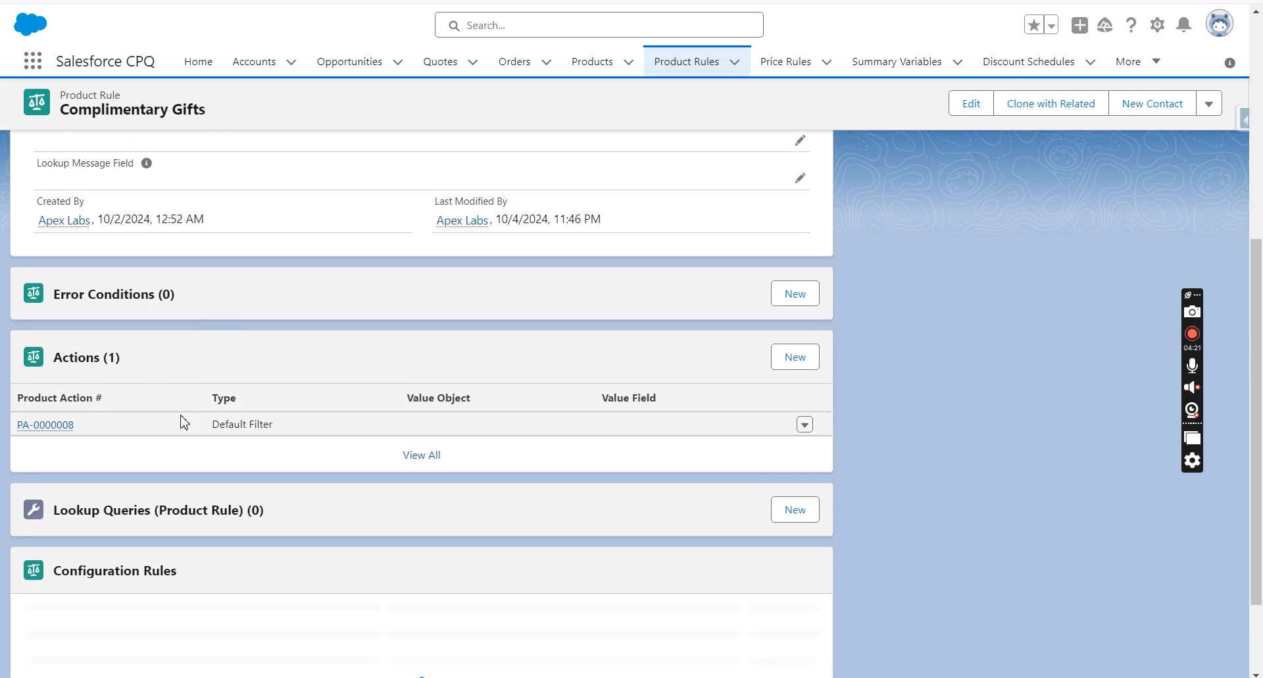
click(69, 424)
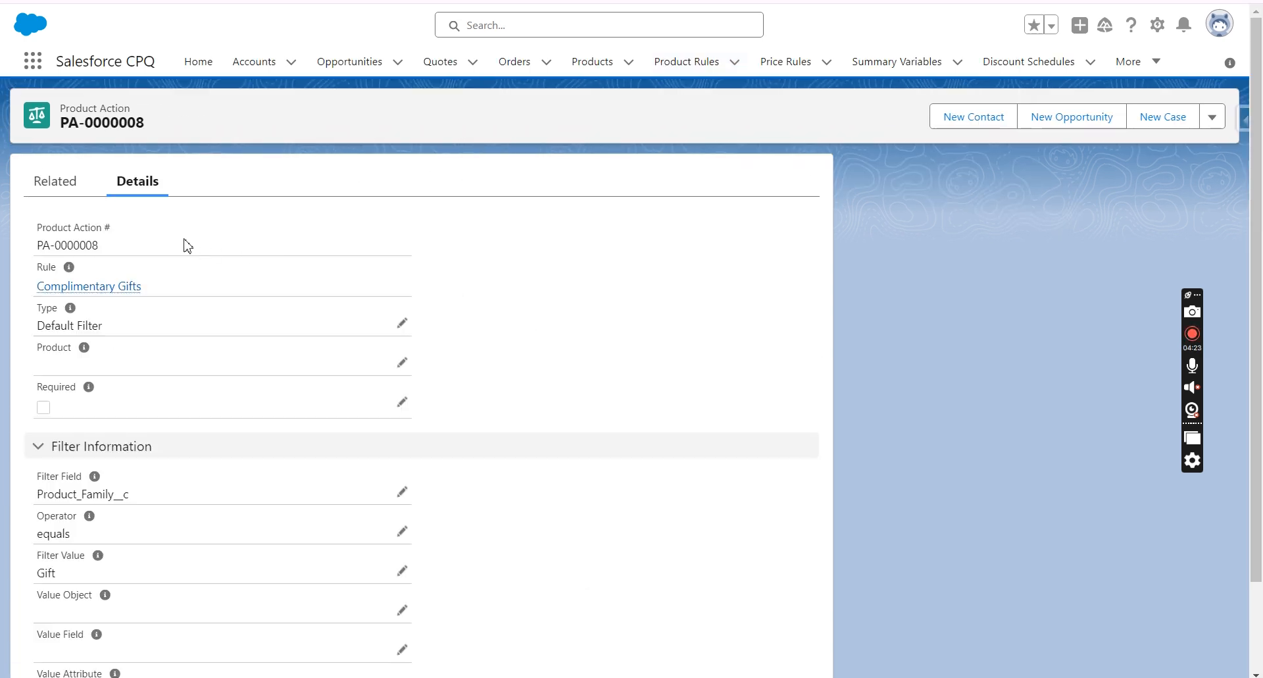
Open the product action for editing and examine its type choices, including Default Filter and Optional Filter
click(402, 323)
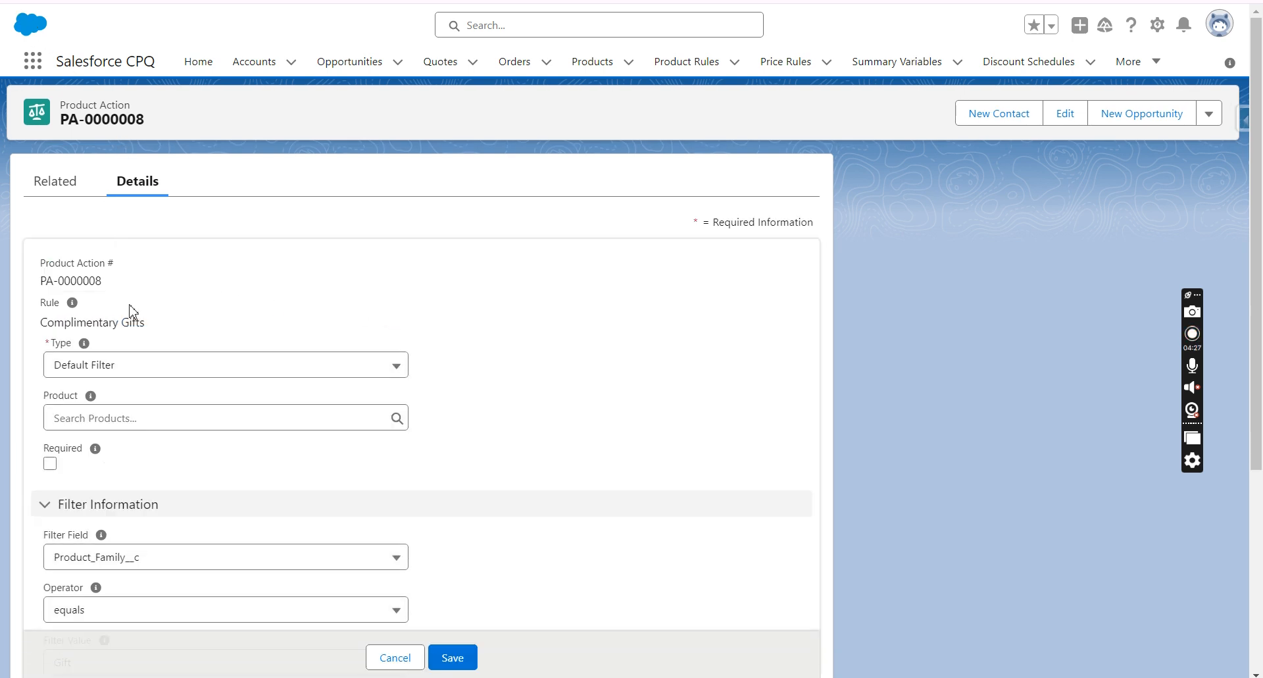
scroll(131, 316, down, 1)
click(107, 287)
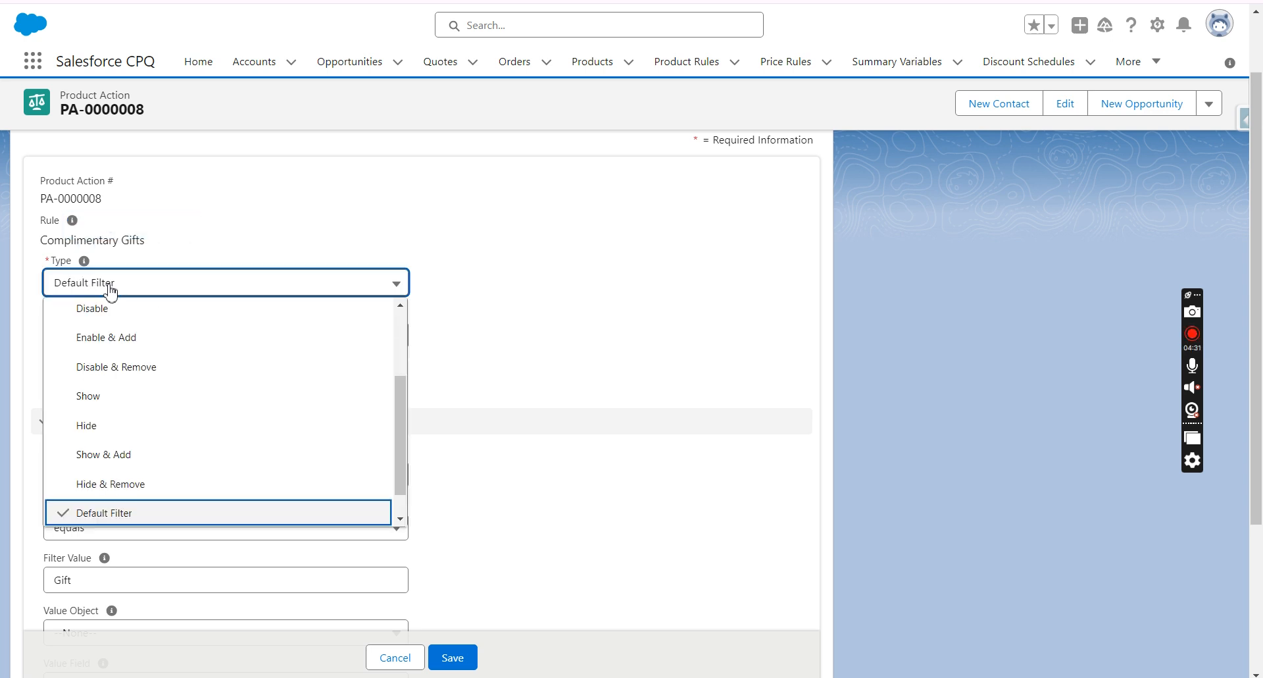
click(110, 289)
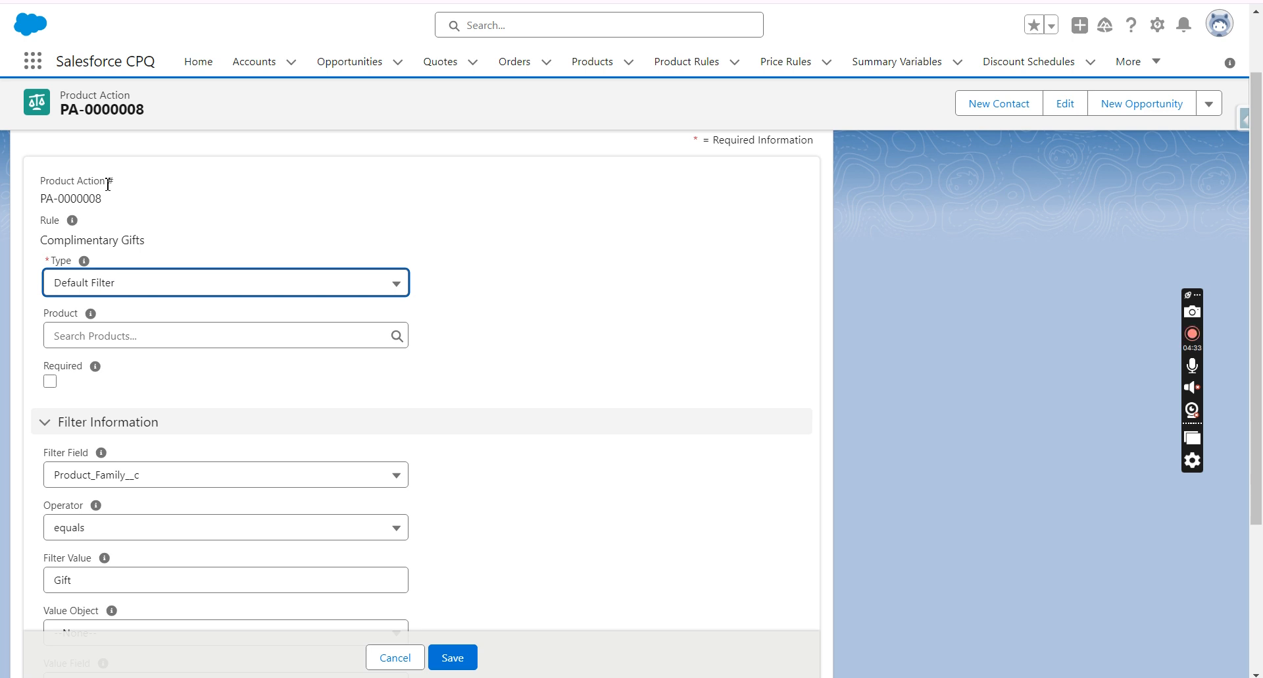
scroll(112, 194, up, 1)
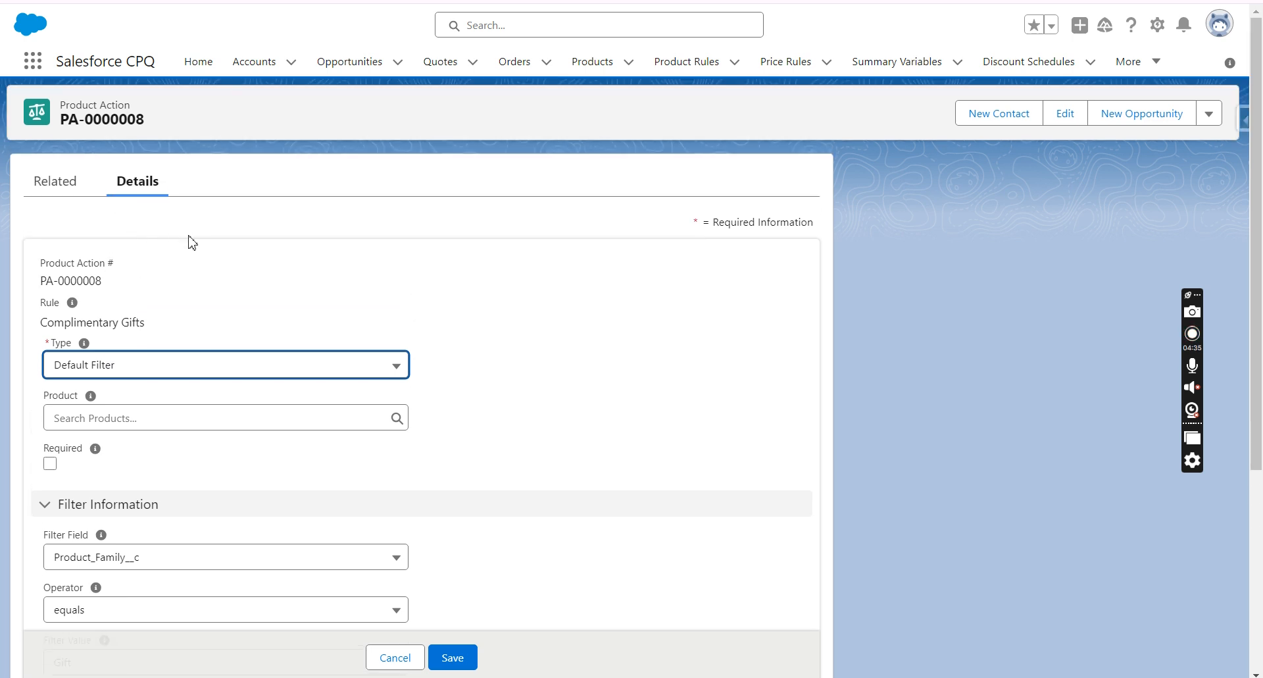
click(124, 367)
scroll(147, 429, down, 1)
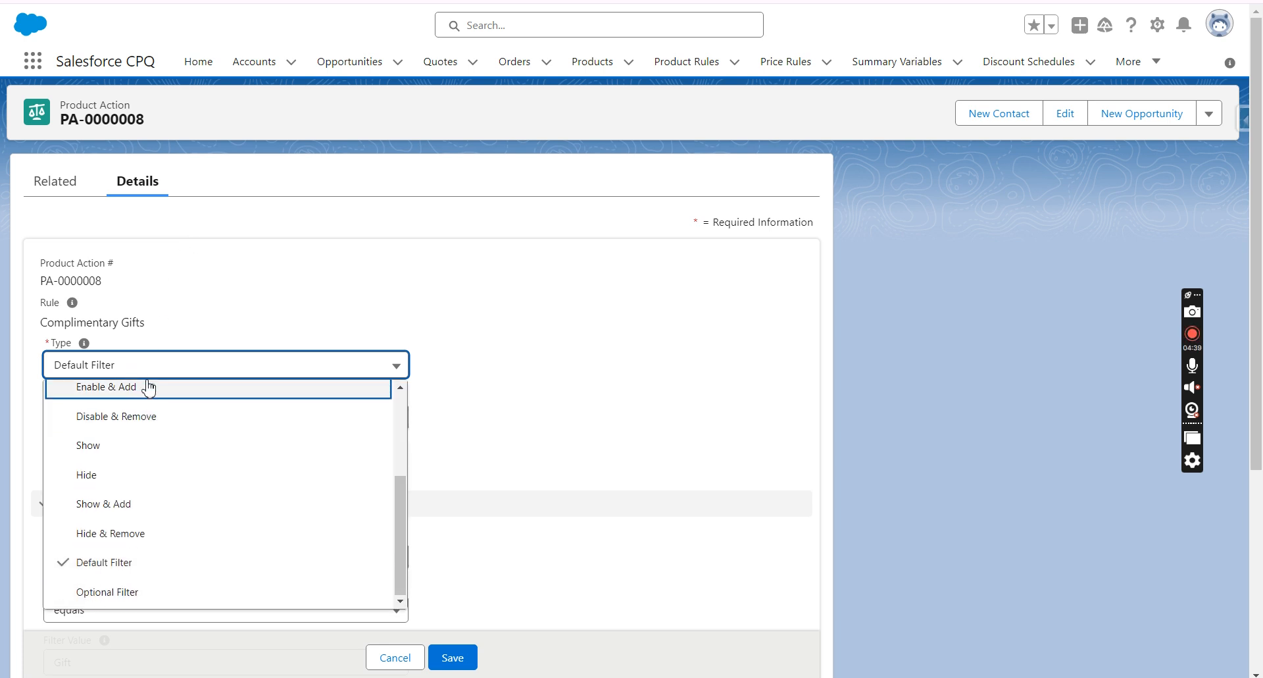
click(256, 294)
Examine the product action's filter field, operator and filter value, and leave editing without saving
scroll(258, 293, down, 3)
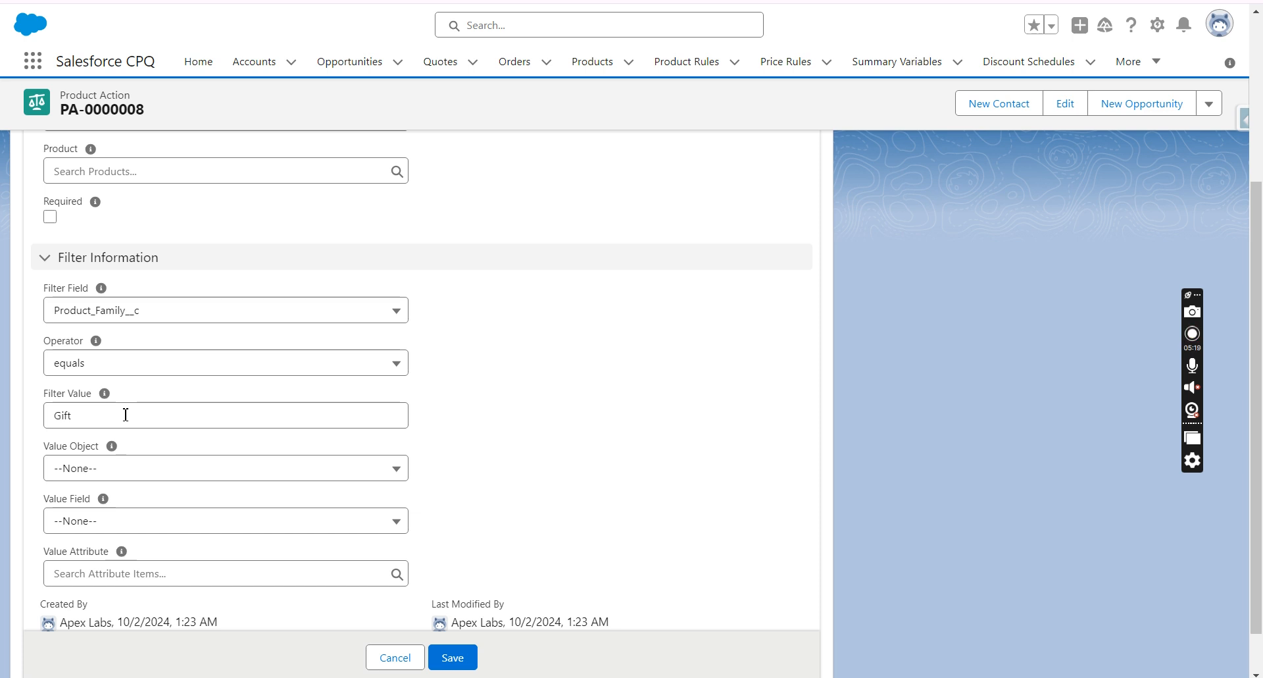
scroll(175, 322, up, 4)
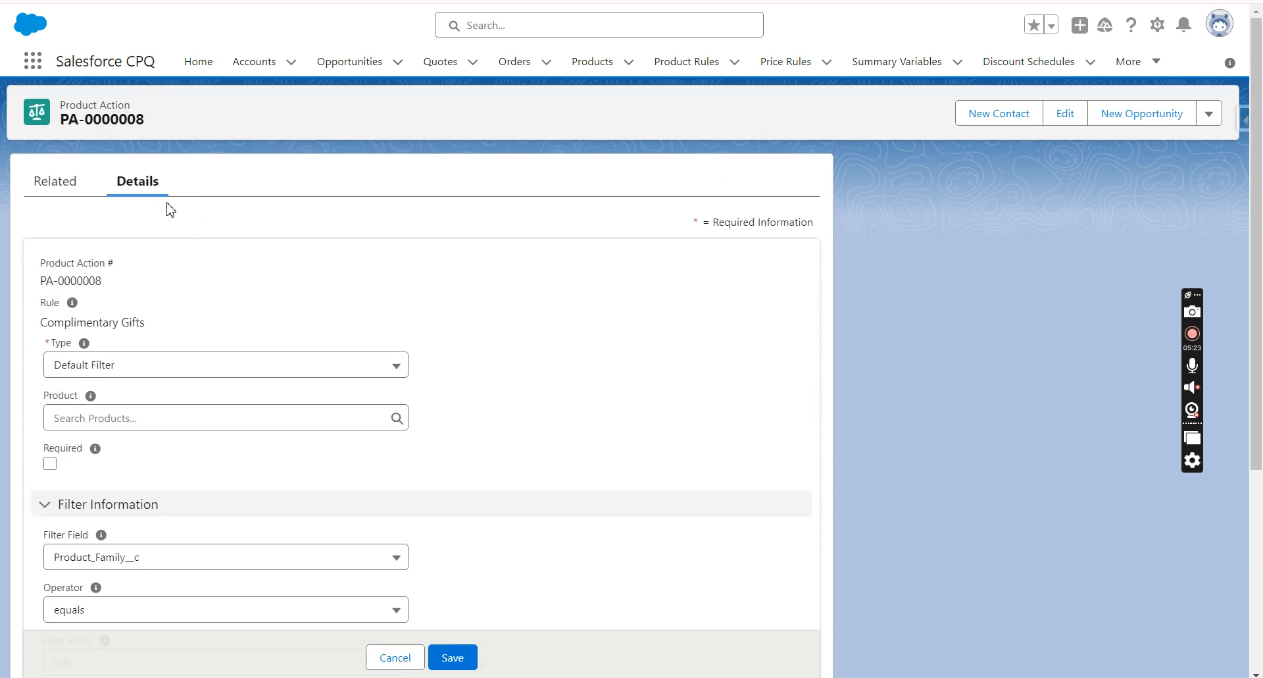
scroll(175, 225, down, 2)
scroll(177, 228, up, 2)
scroll(175, 229, down, 4)
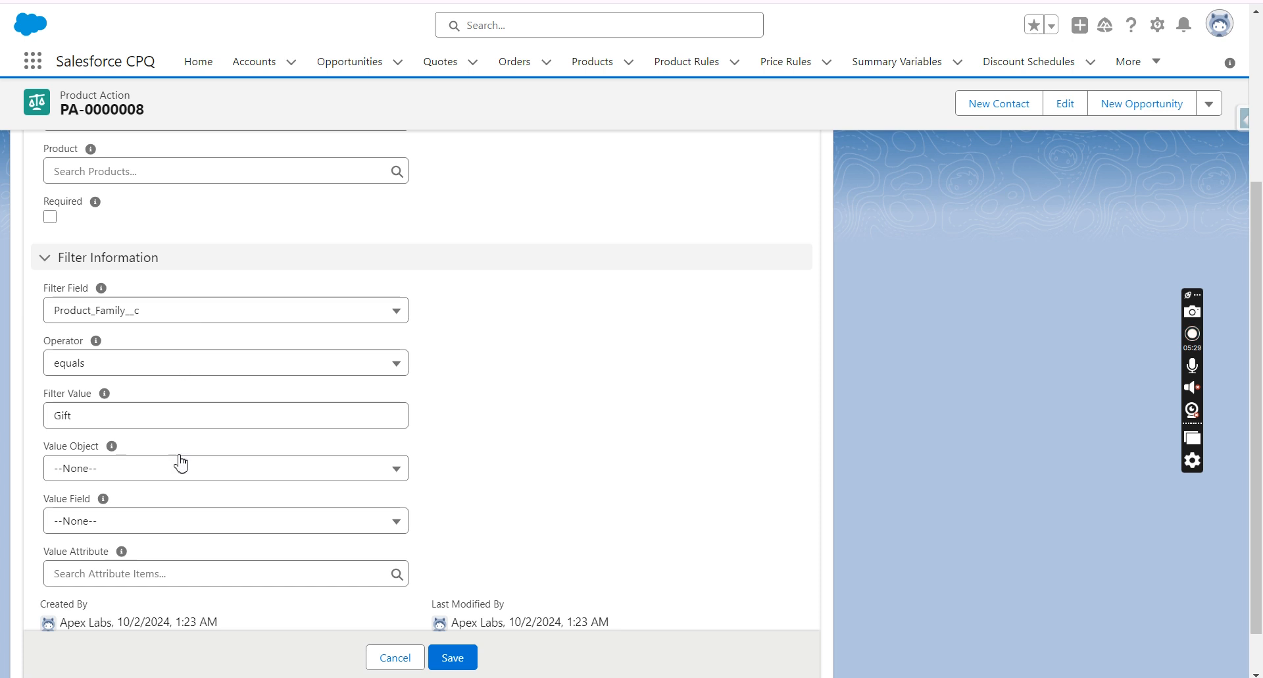
scroll(500, 335, up, 2)
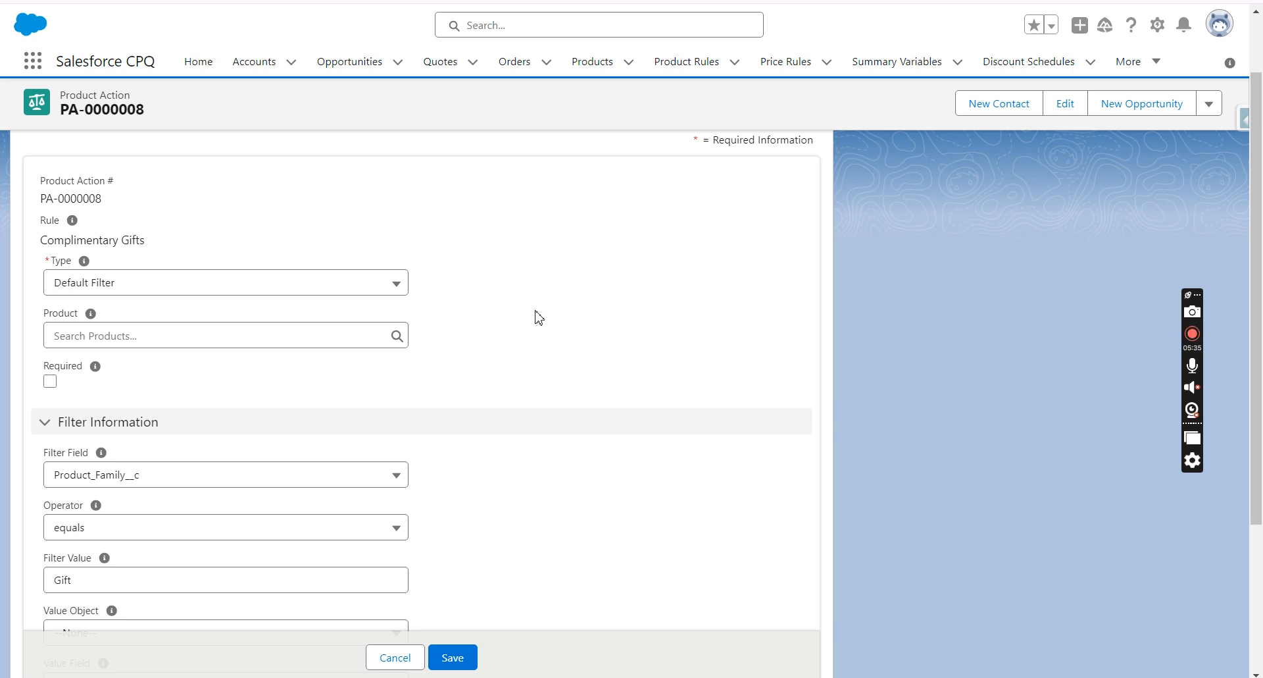
scroll(310, 538, down, 2)
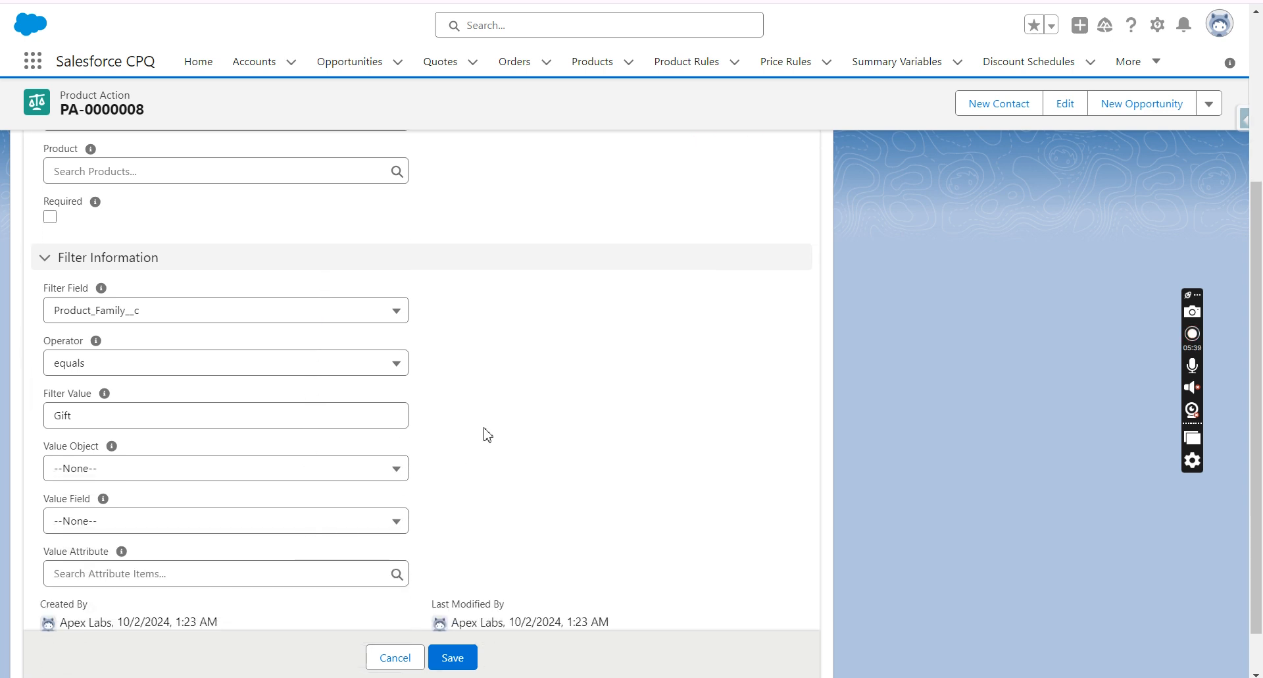
click(394, 657)
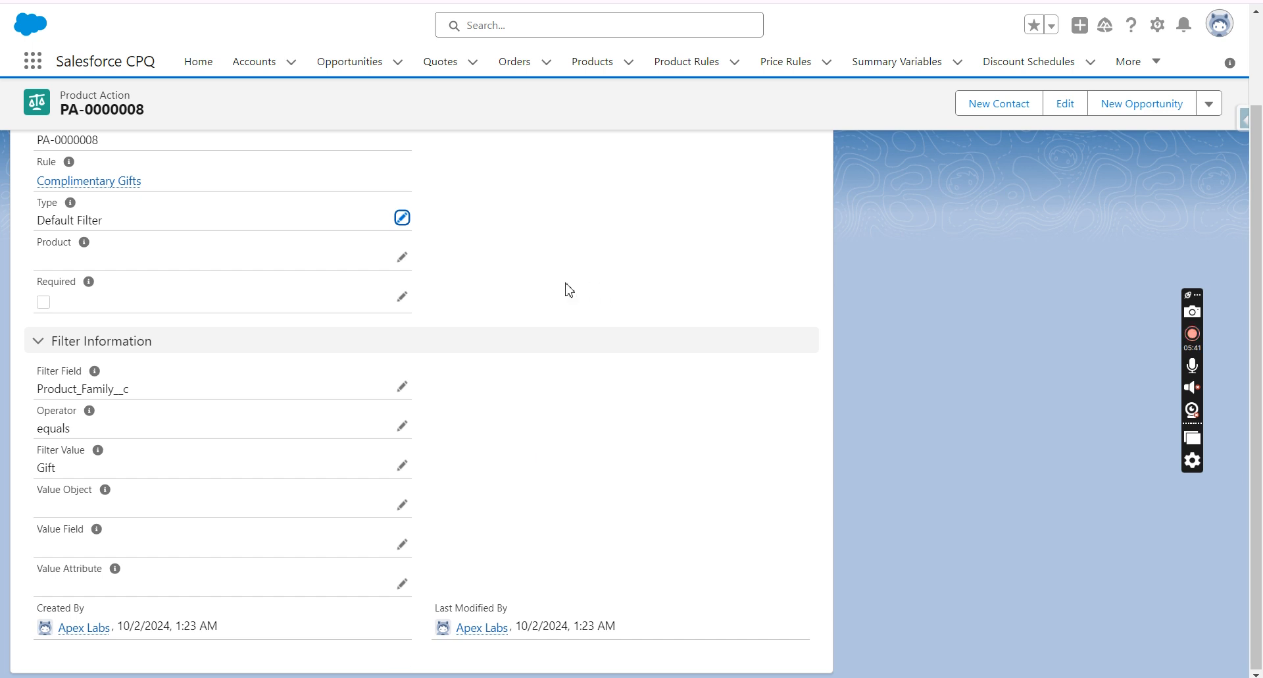
Return to the Complimentary Gifts rule and review its related actions and configuration rules
click(97, 296)
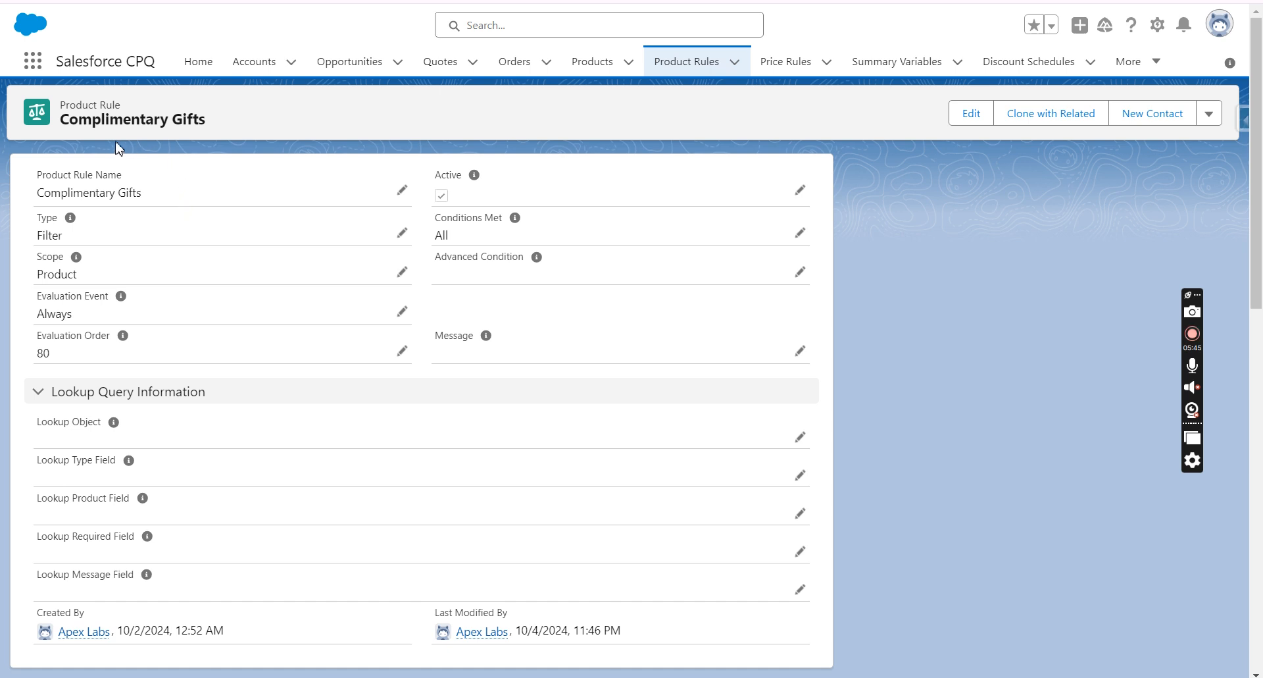
scroll(141, 254, down, 5)
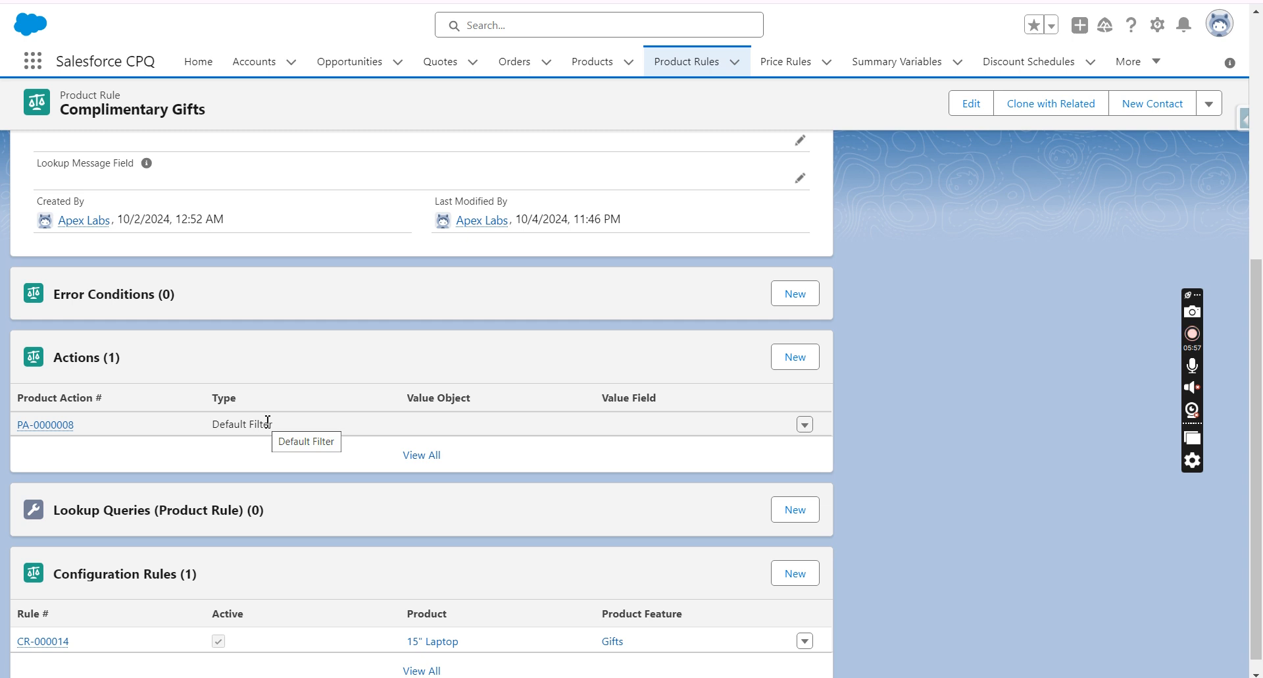
scroll(268, 428, down, 1)
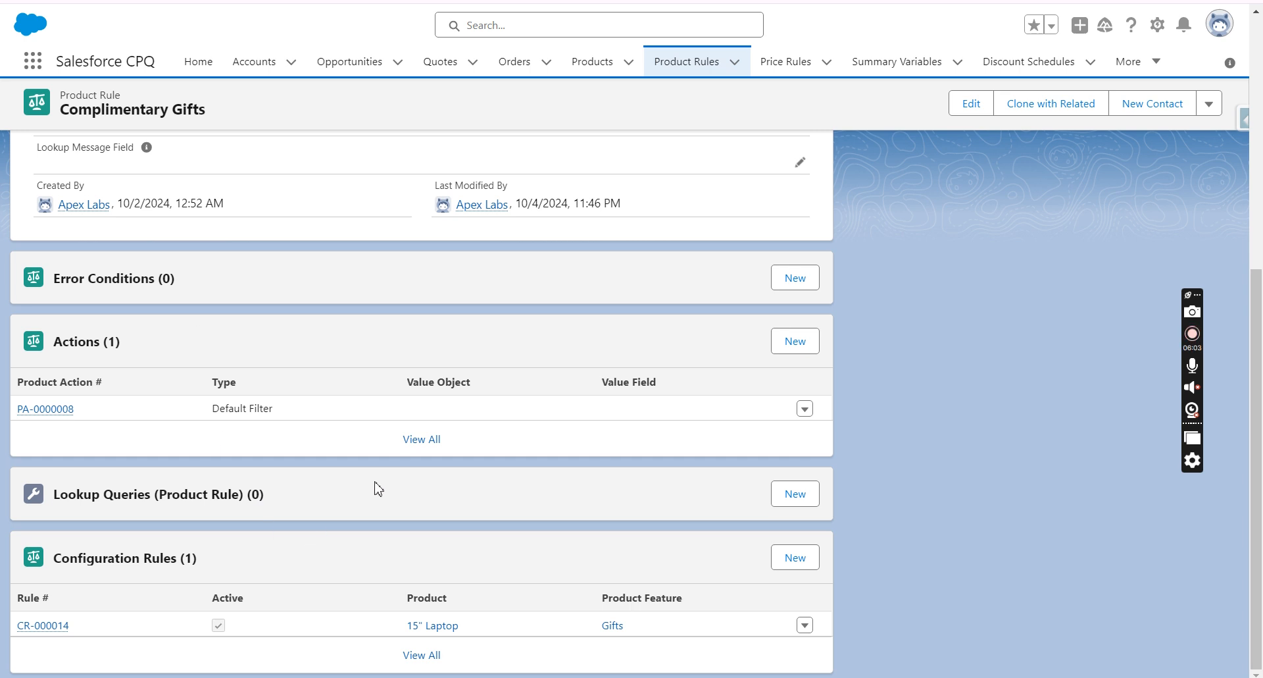
Show the products list in a separate browser tab and open the 15" Laptop product
right_click(600, 65)
click(616, 81)
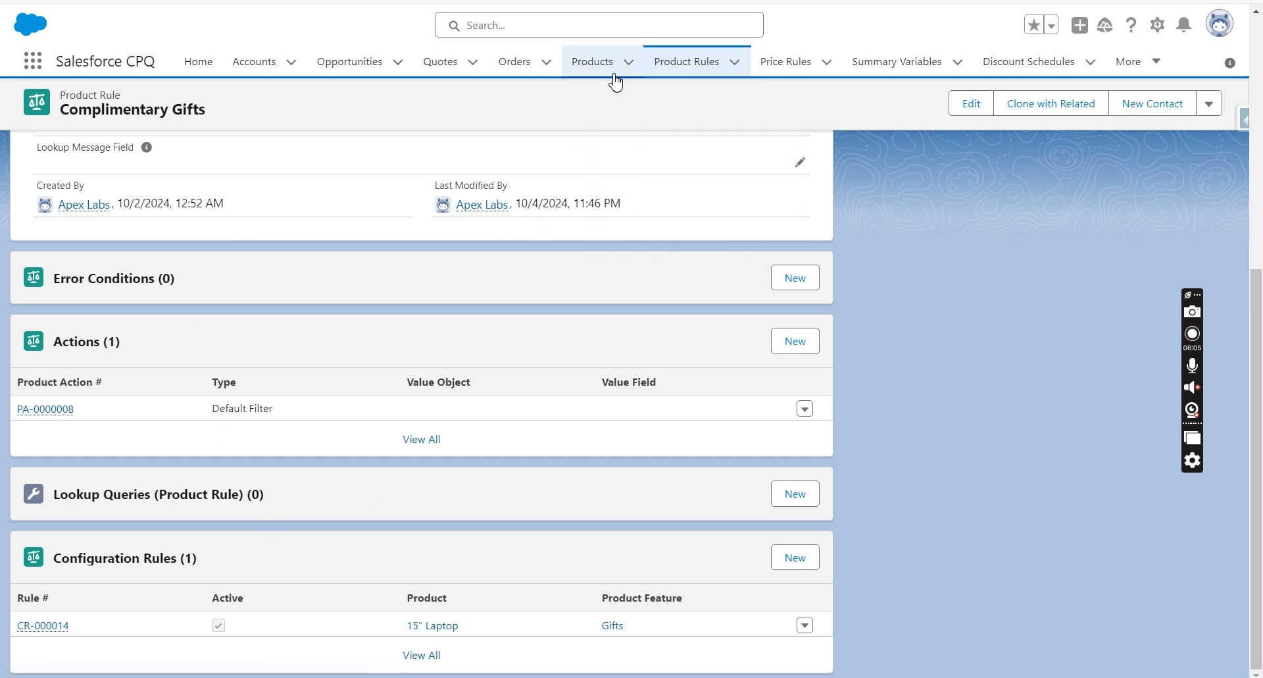
key(ctrl+Tab)
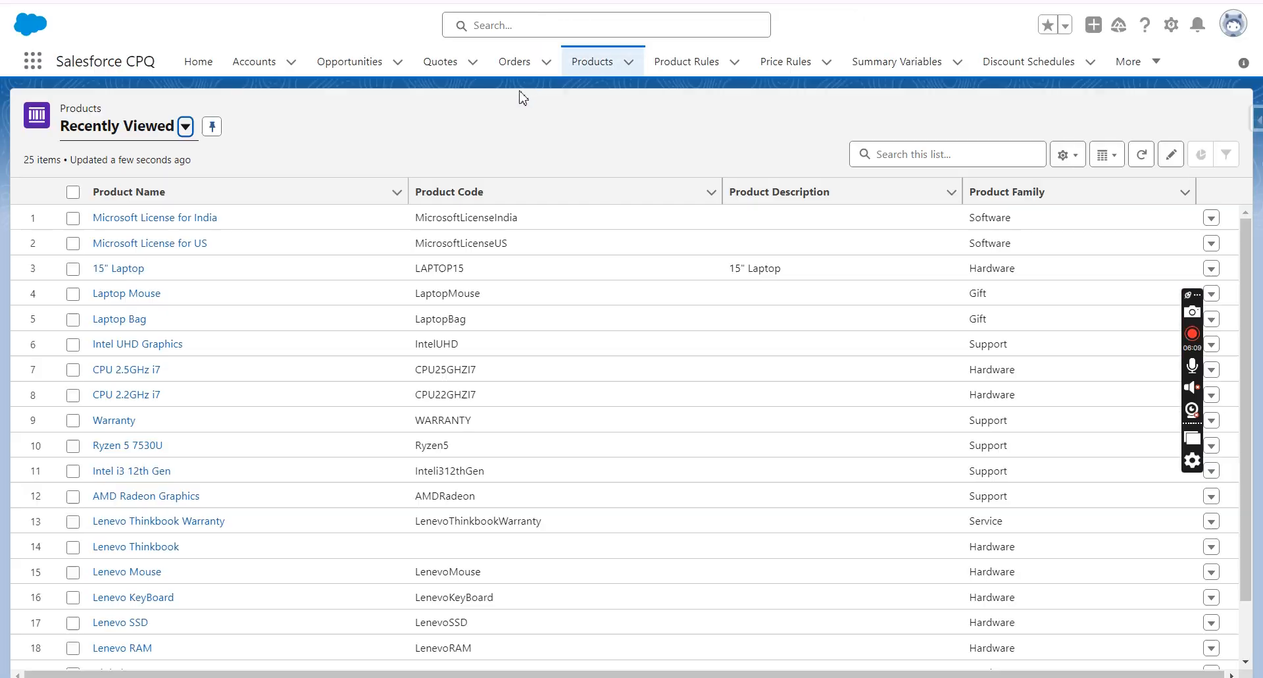
click(132, 268)
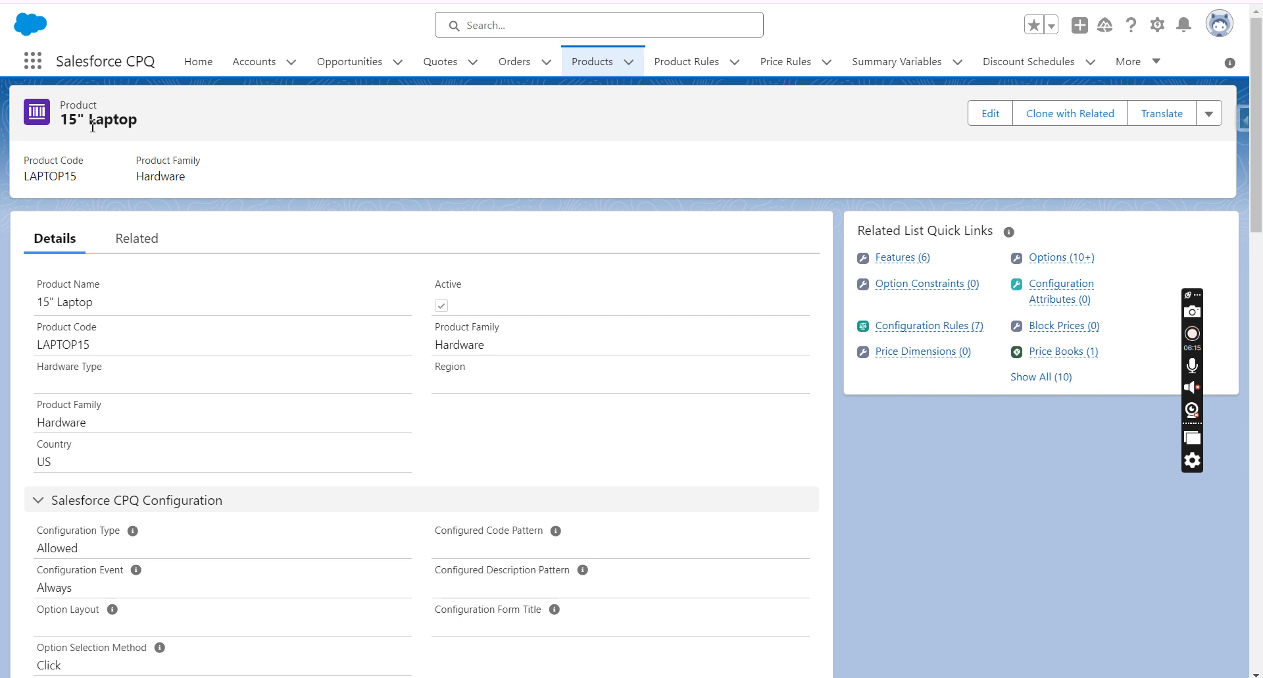
Open the Gifts feature from the 15" Laptop's related features and open its details for editing
scroll(149, 316, down, 5)
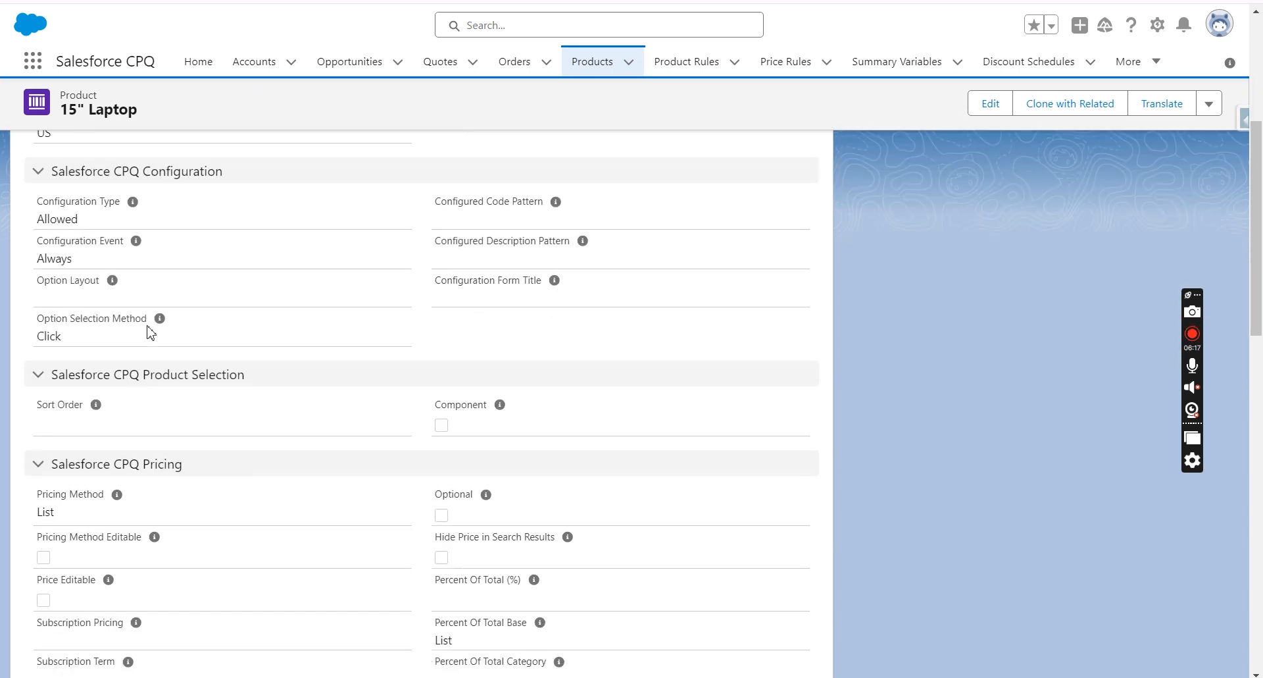
scroll(147, 336, up, 5)
click(136, 241)
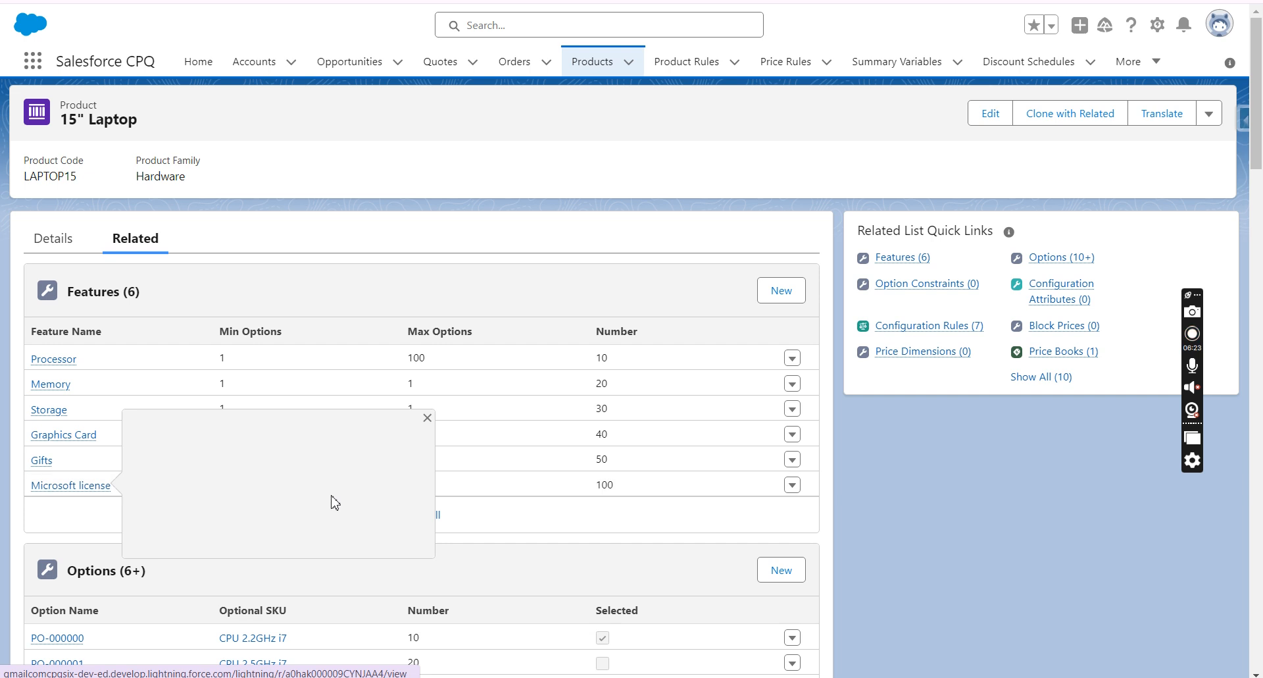
click(38, 460)
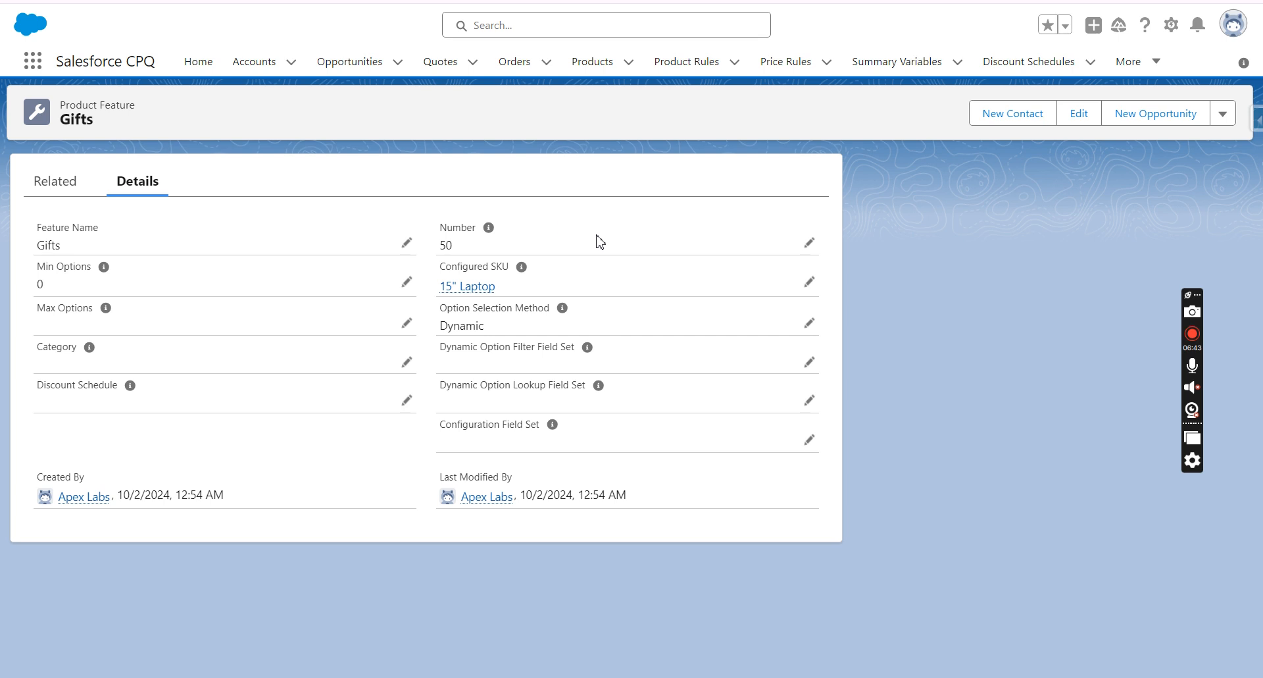
click(809, 244)
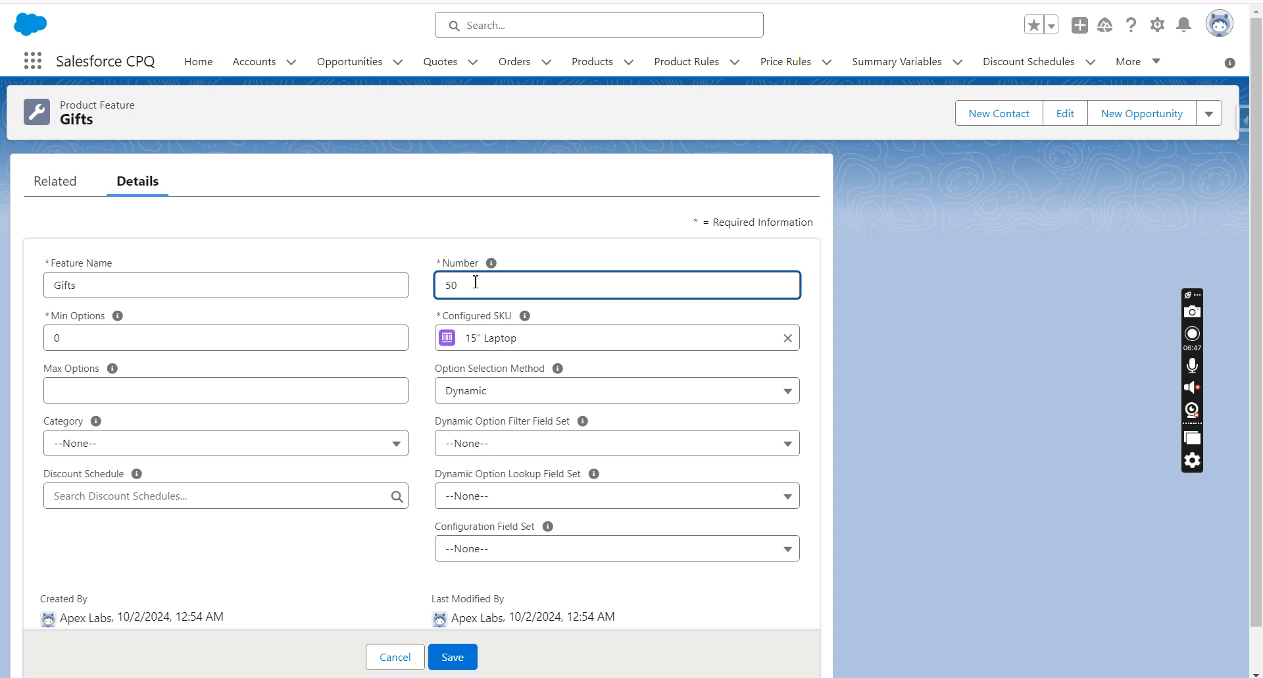
Review the choices for the Gifts feature's Option Selection Method, keep it set to Dynamic, and save the feature
mouse_move(490, 272)
drag(435, 368, 552, 370)
click(512, 389)
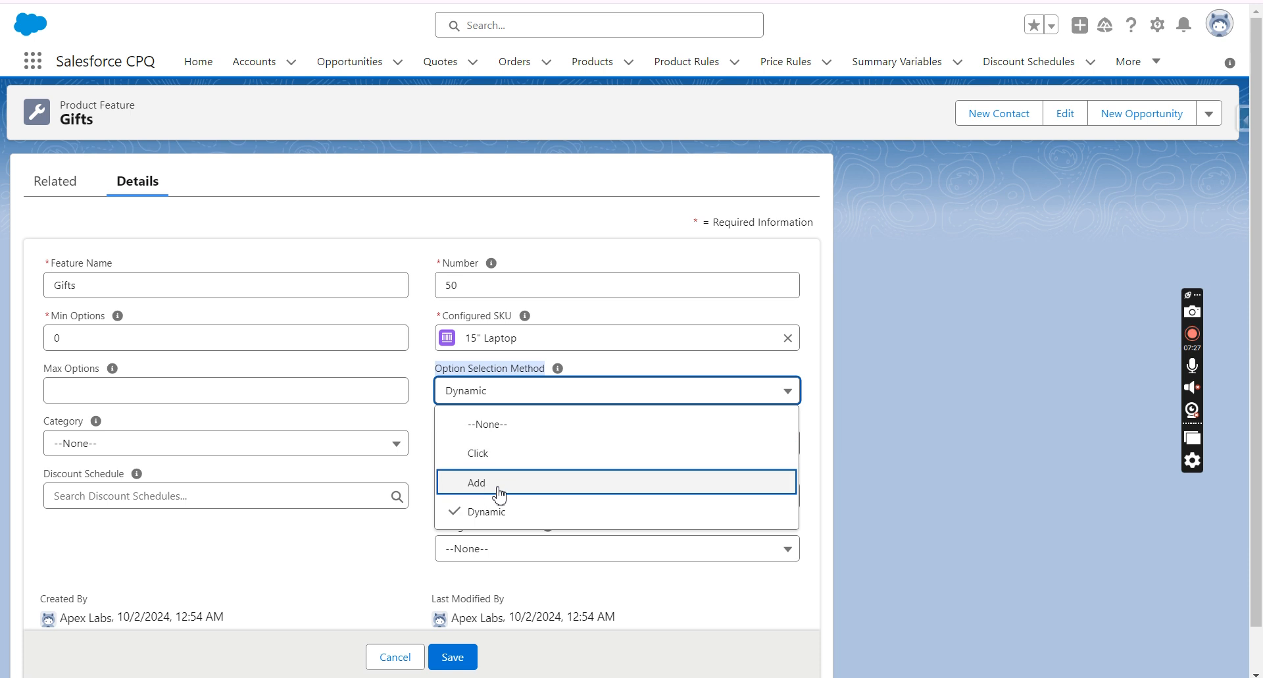
click(495, 513)
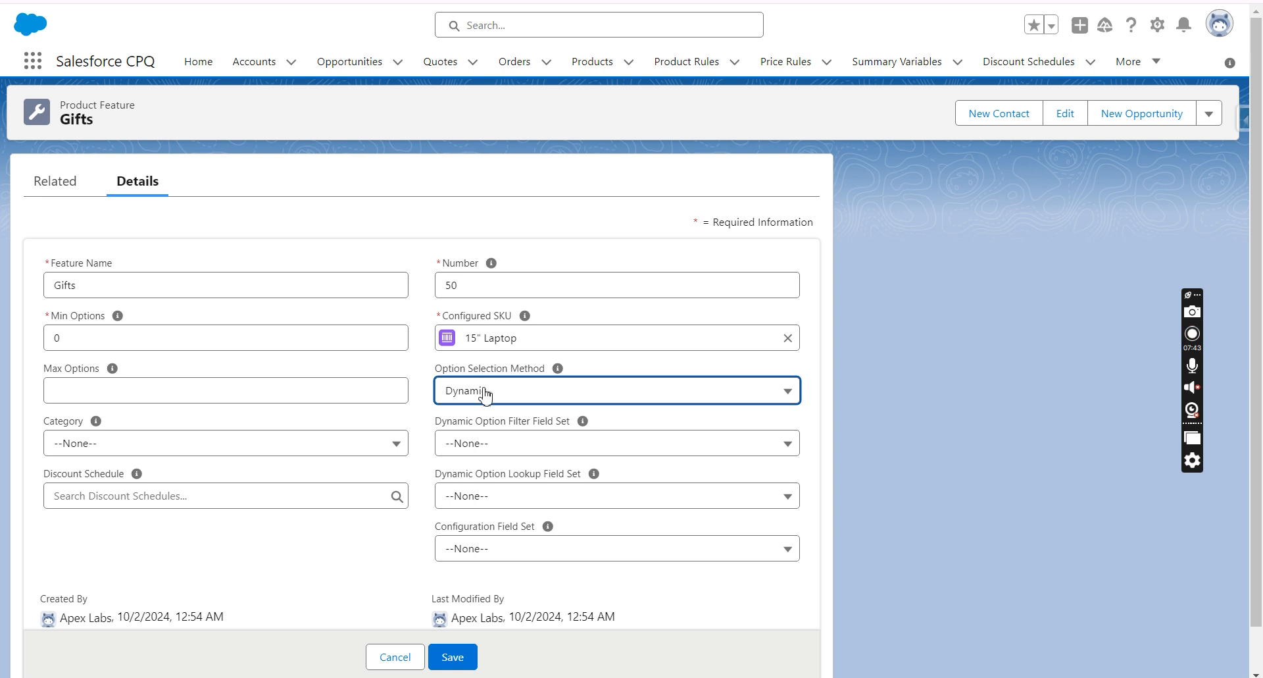
scroll(473, 421, down, 1)
click(452, 628)
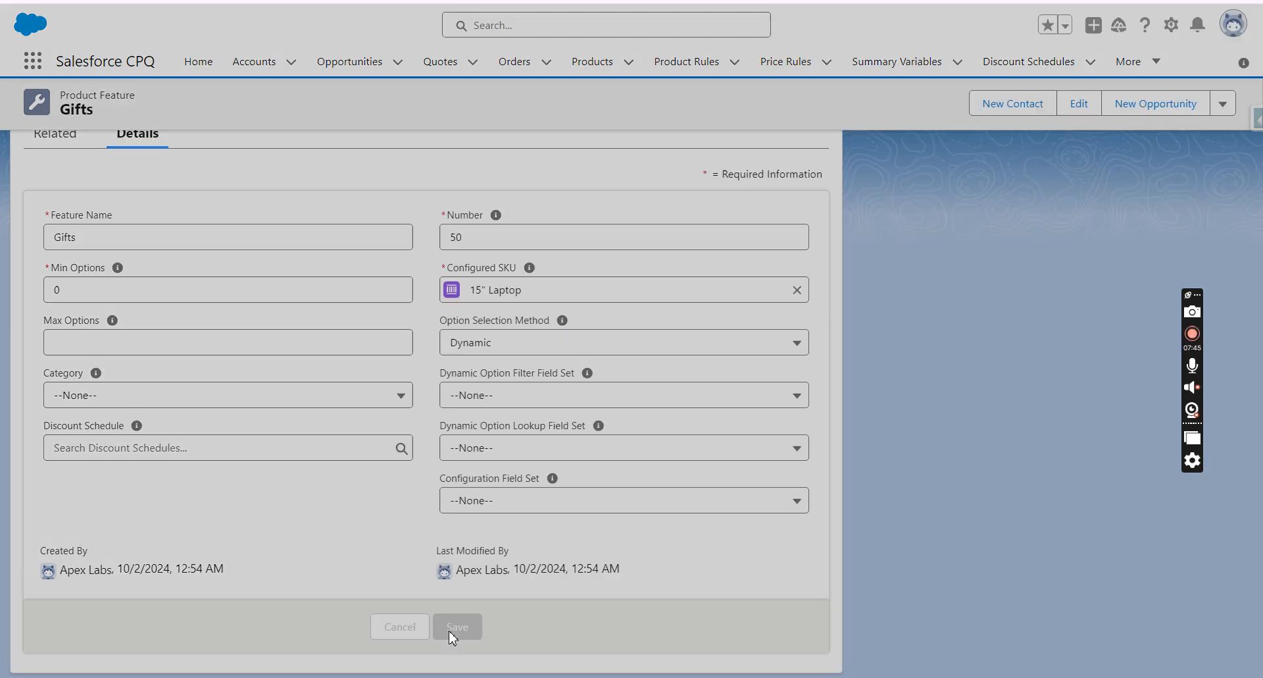
Open the configuration rule related to the Gifts feature, and return to the Complimentary Gifts product rule
click(36, 185)
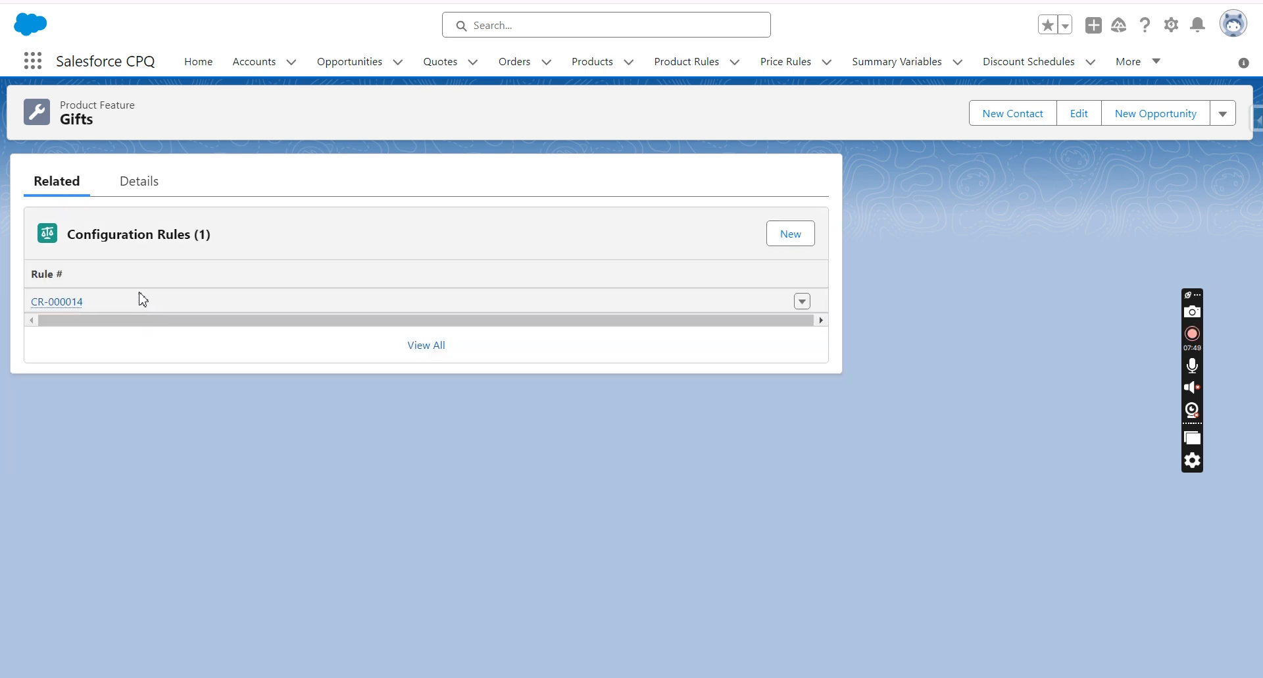
click(69, 304)
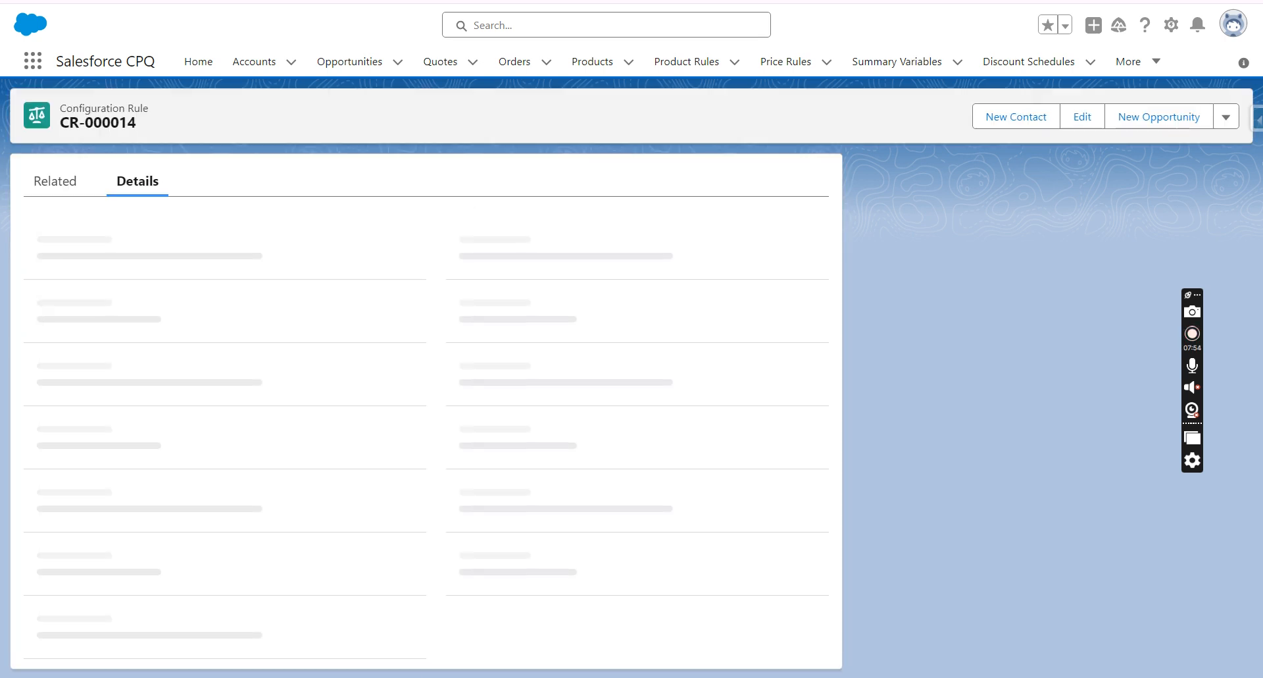
click(429, 2)
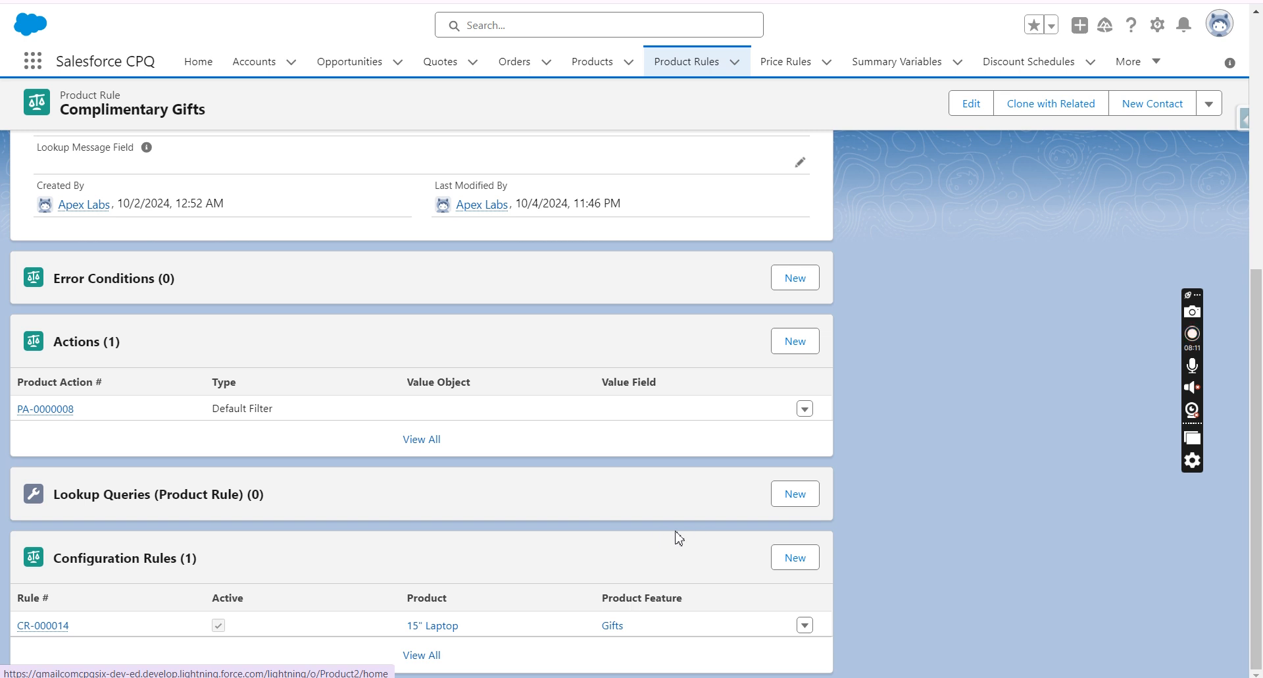
Open configuration rule CR-000014 for editing, examine its product and product feature, and leave without saving
click(805, 625)
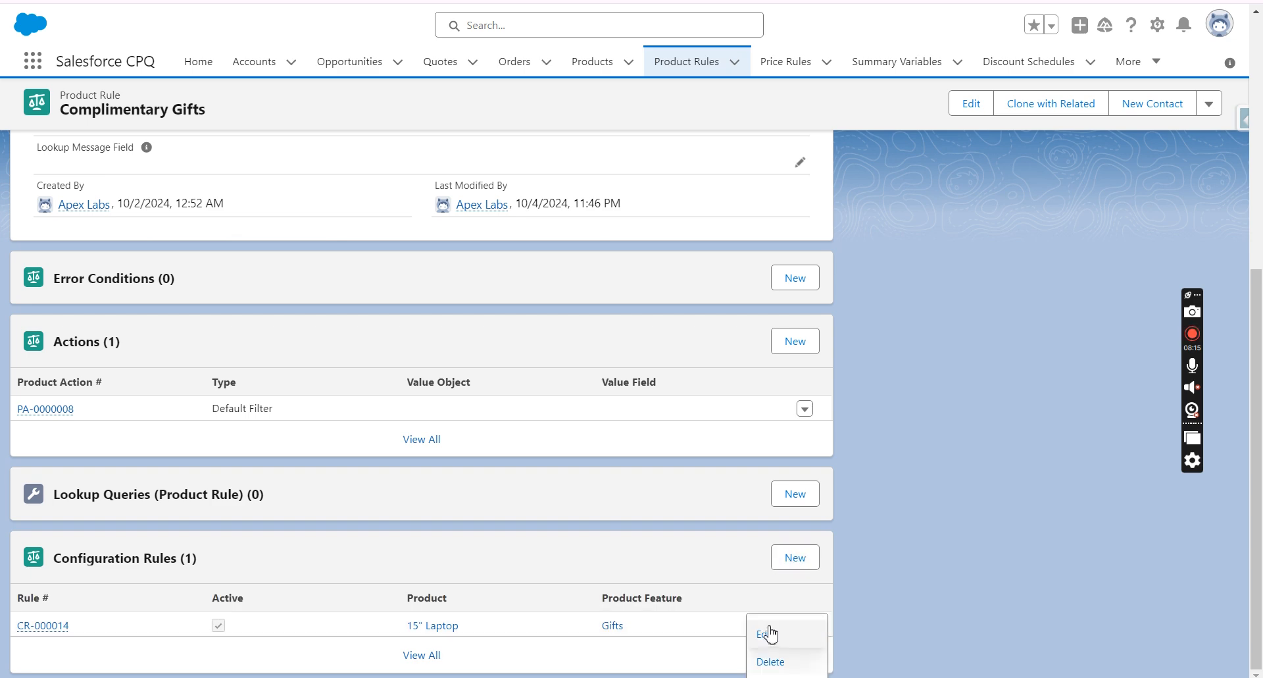
click(767, 632)
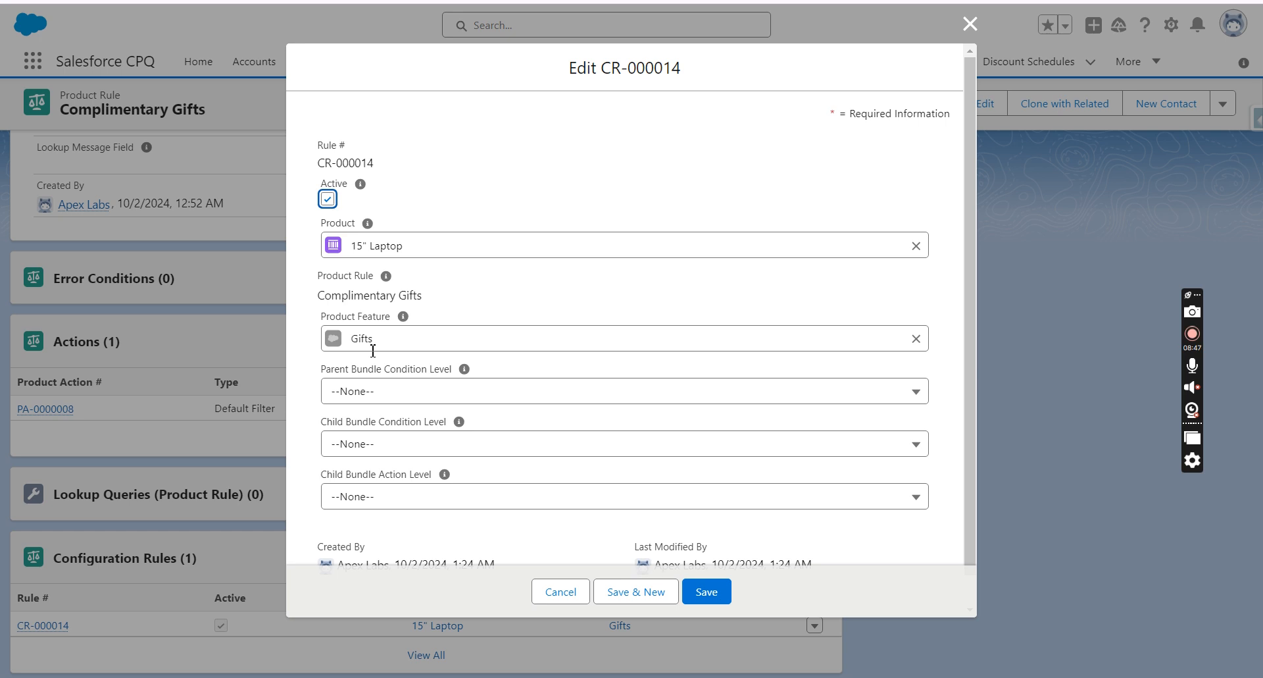
drag(374, 339, 360, 332)
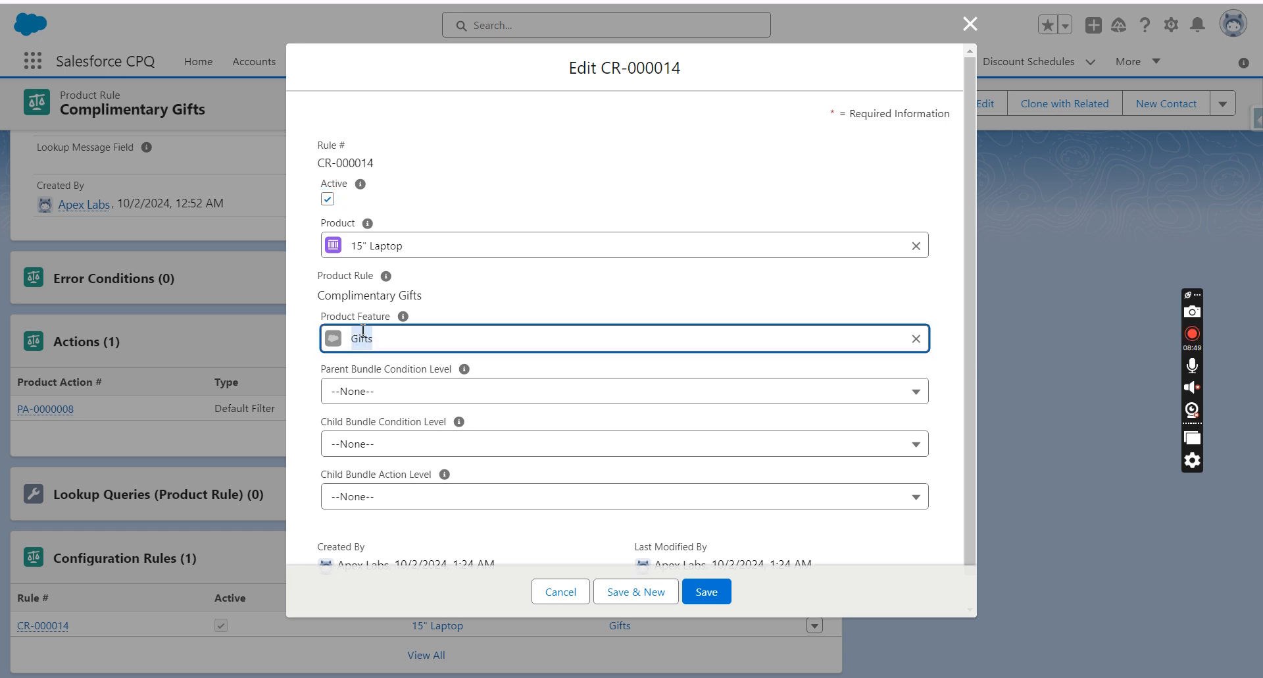
click(391, 341)
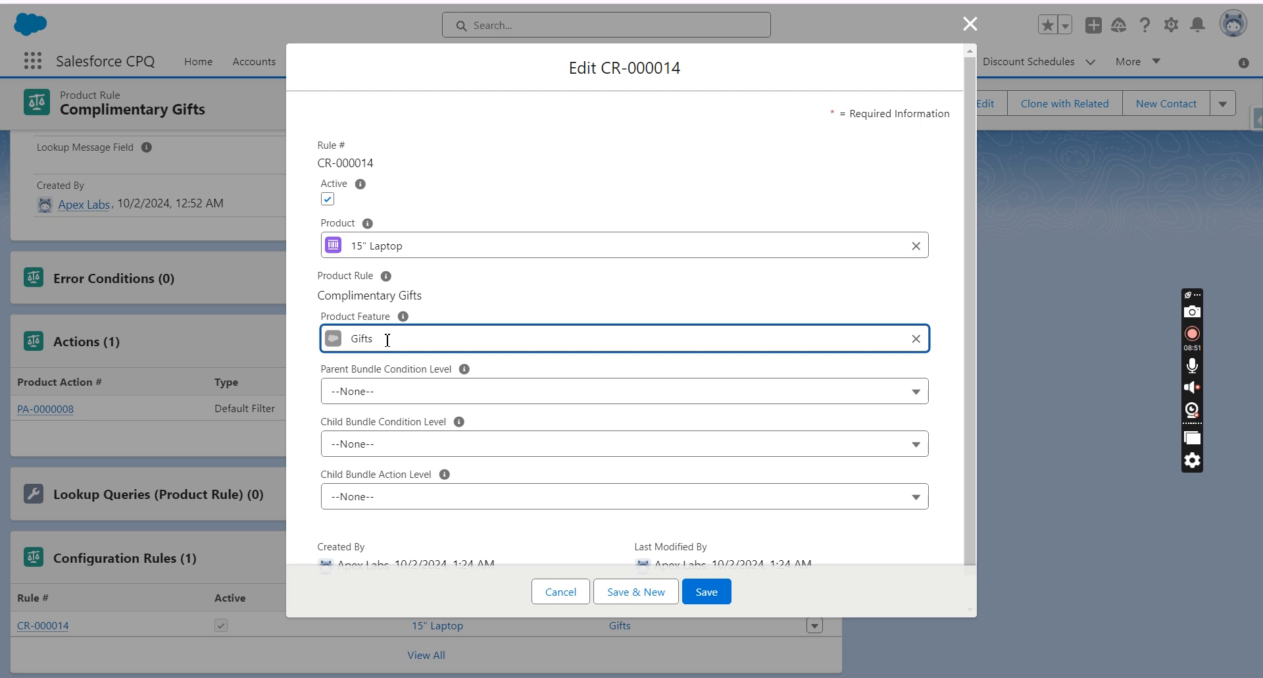
scroll(391, 355, down, 1)
scroll(395, 368, up, 1)
click(559, 594)
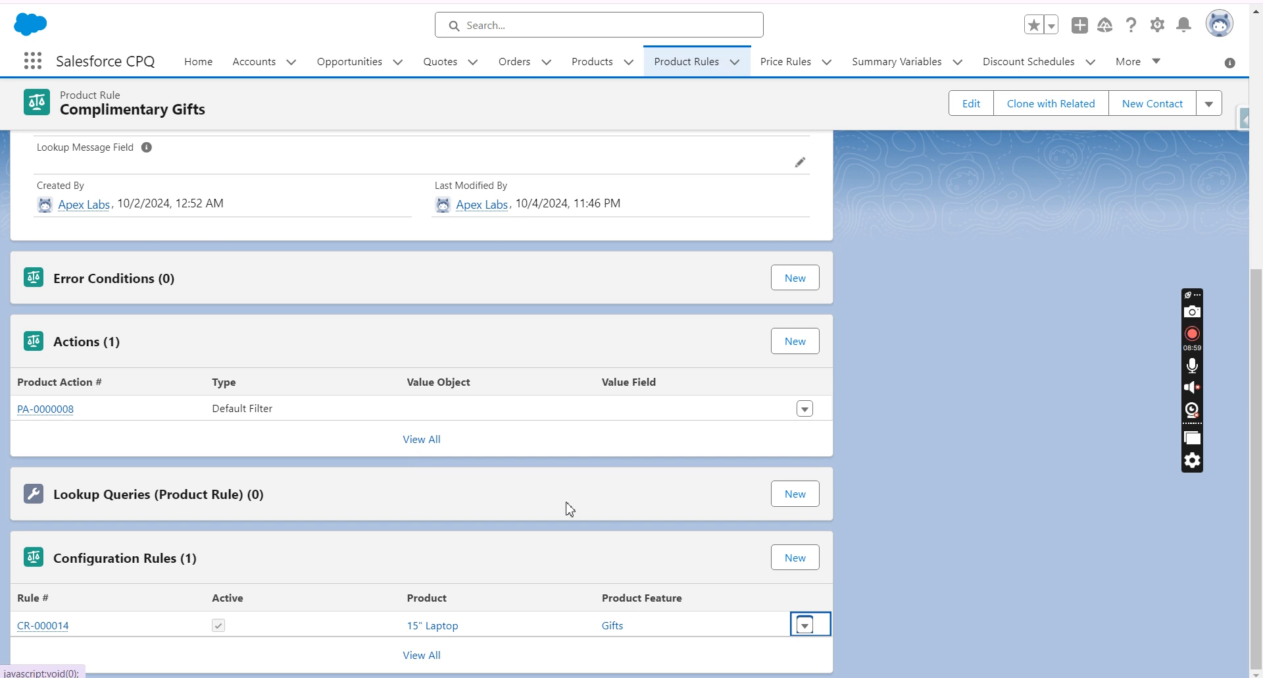
Reopen the configuration rule for the 15" Laptop's Gifts feature in edit mode and save it
click(805, 625)
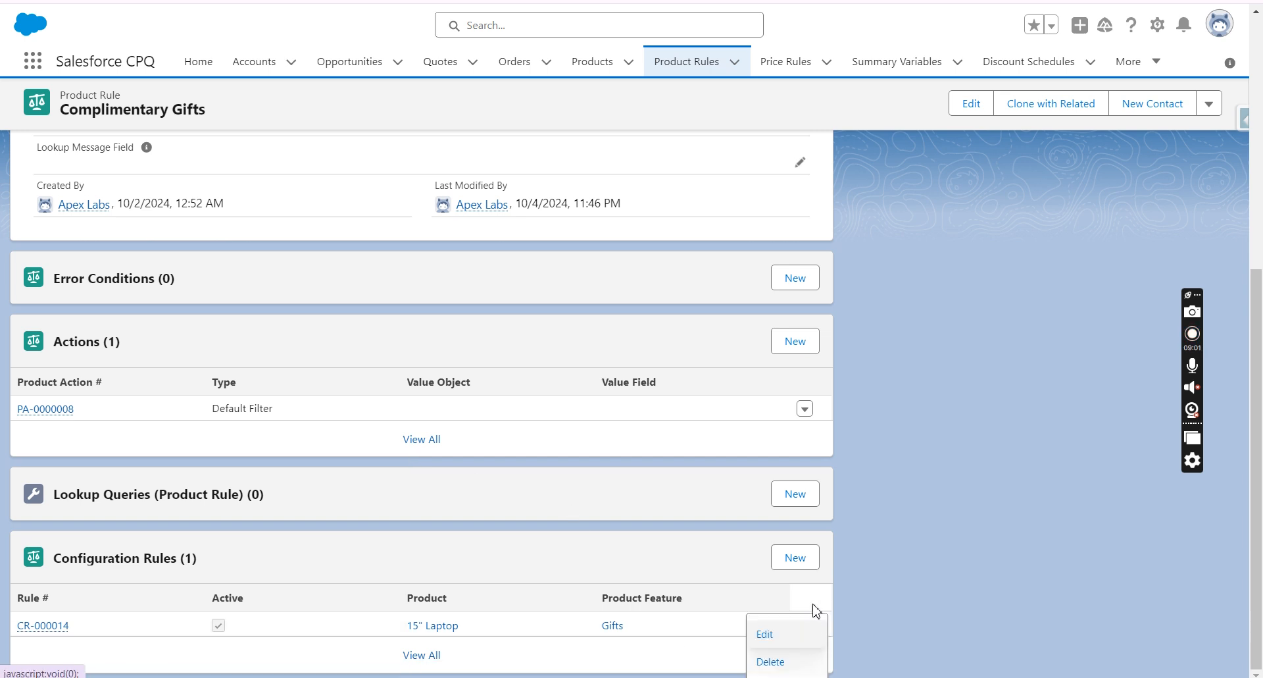
click(793, 634)
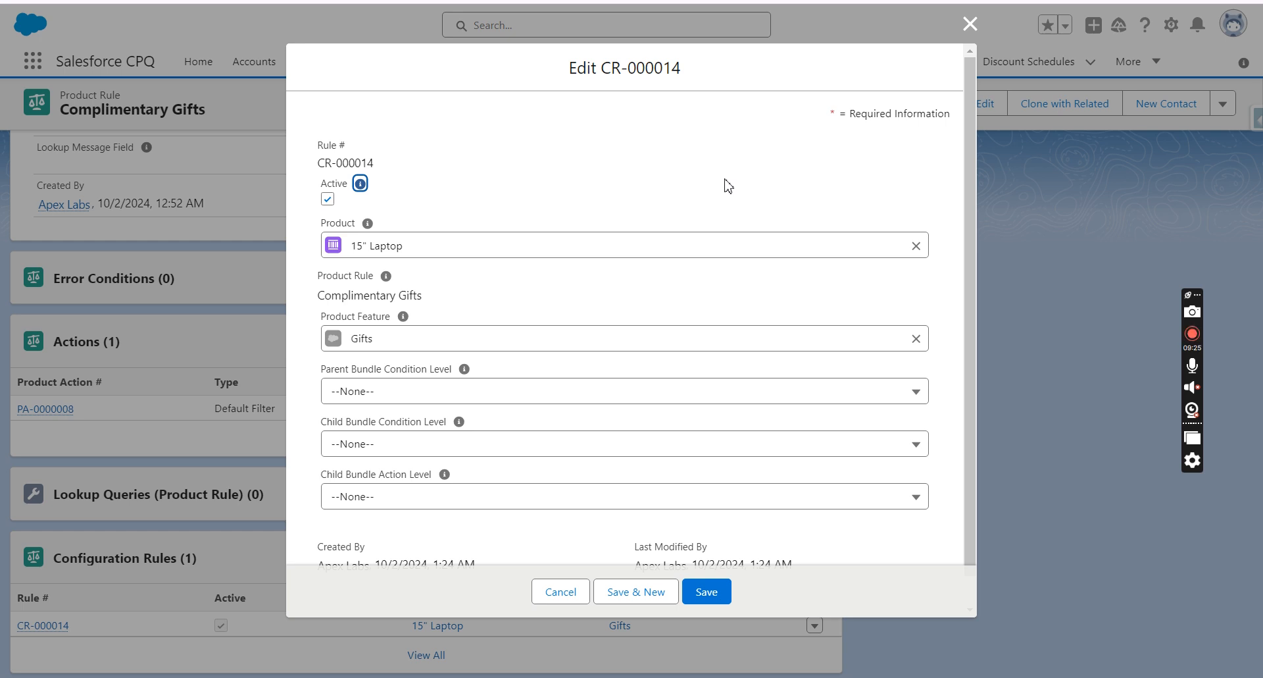
click(703, 594)
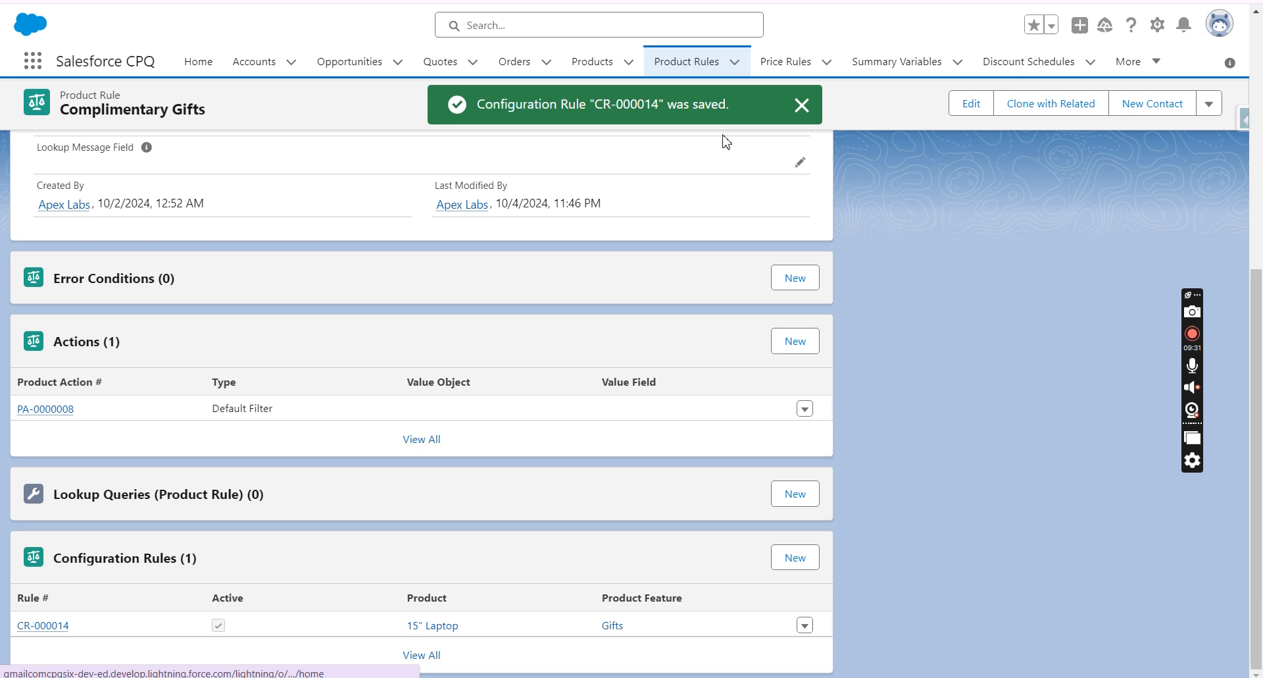
Review the Complimentary Gifts rule, examine its product action's available Filter Field options, and cancel the edit
scroll(412, 302, up, 6)
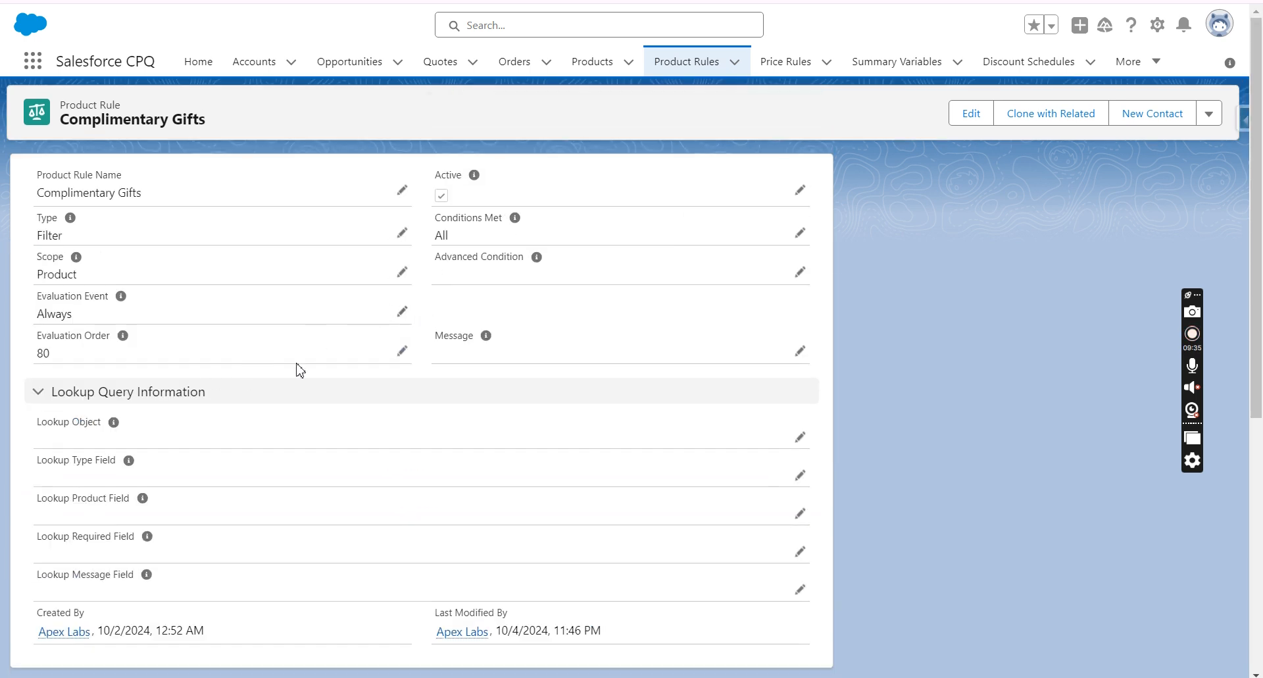
scroll(471, 369, down, 6)
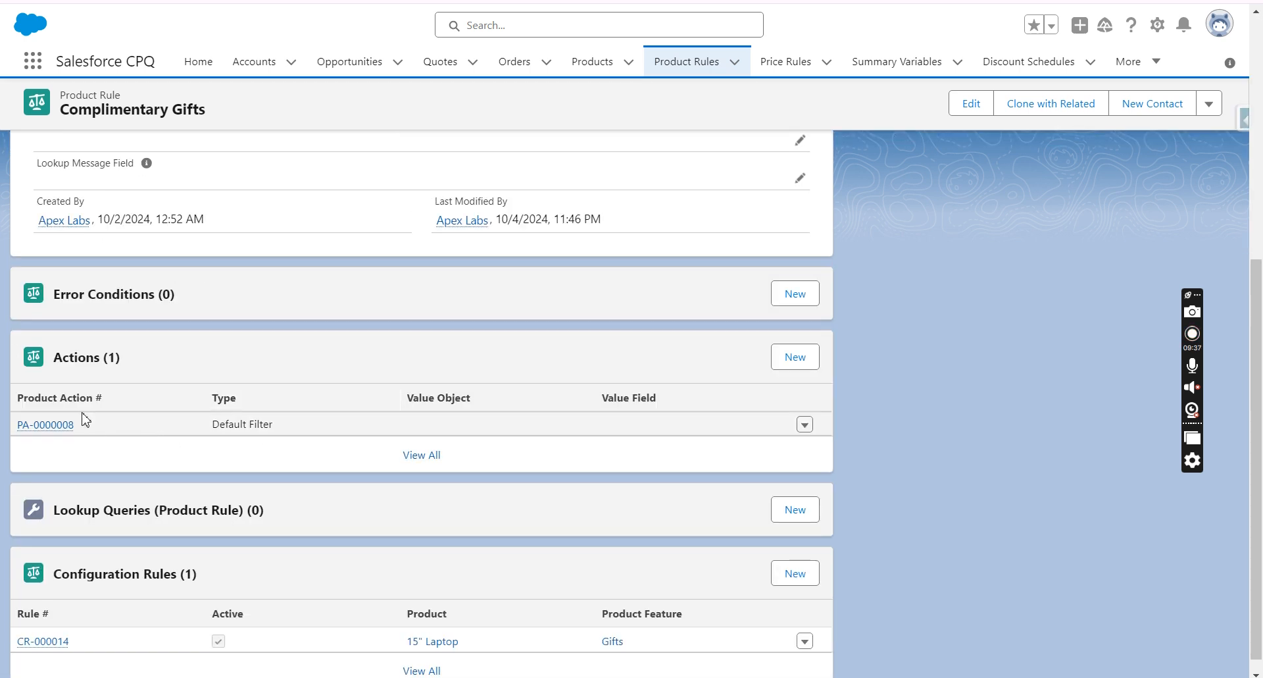
click(46, 425)
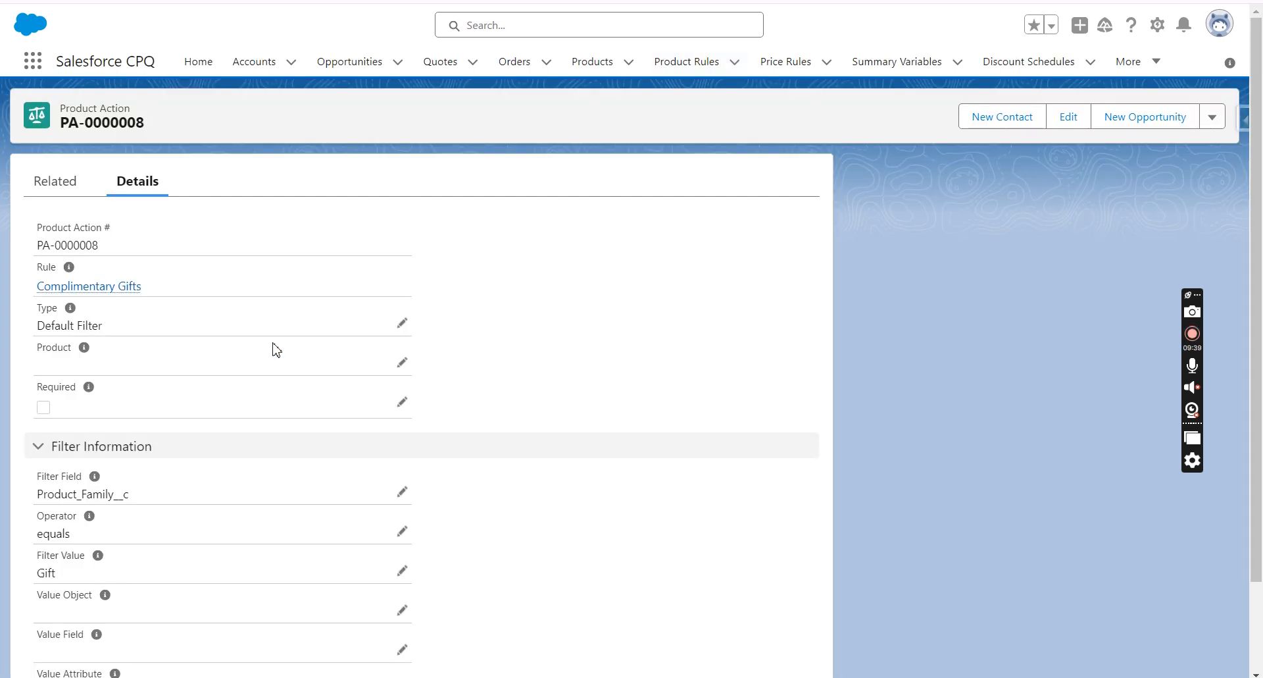
click(402, 492)
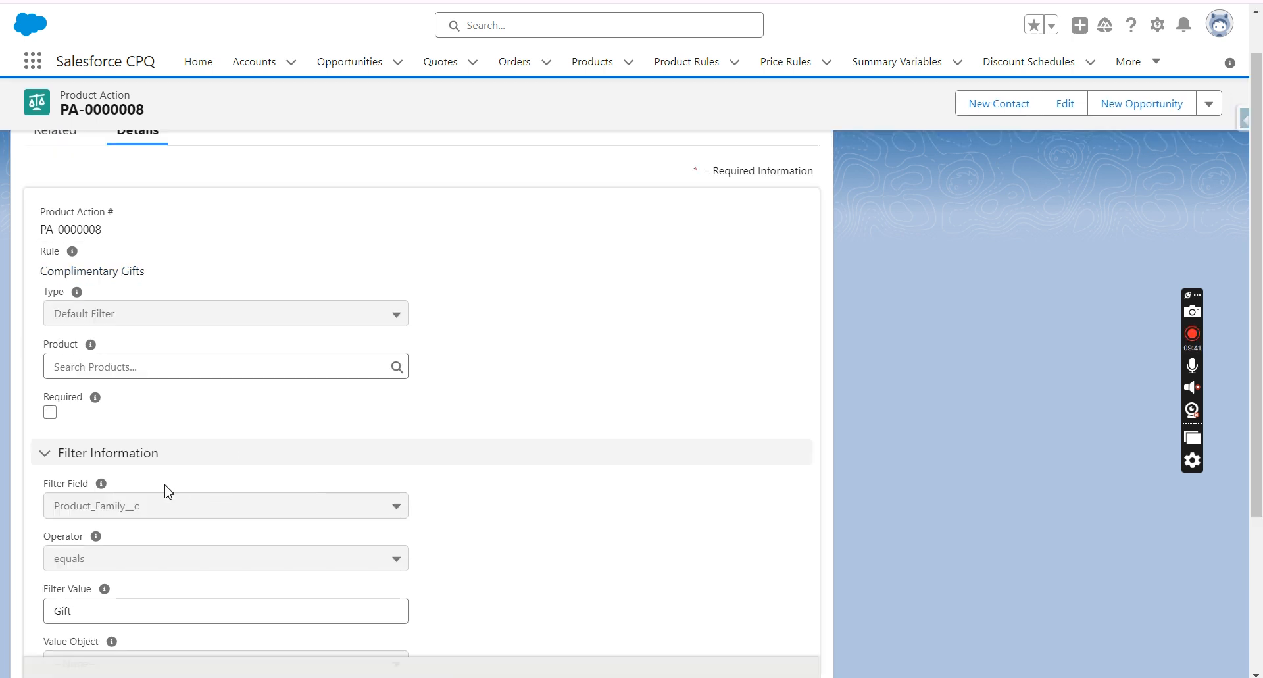
scroll(175, 457, down, 2)
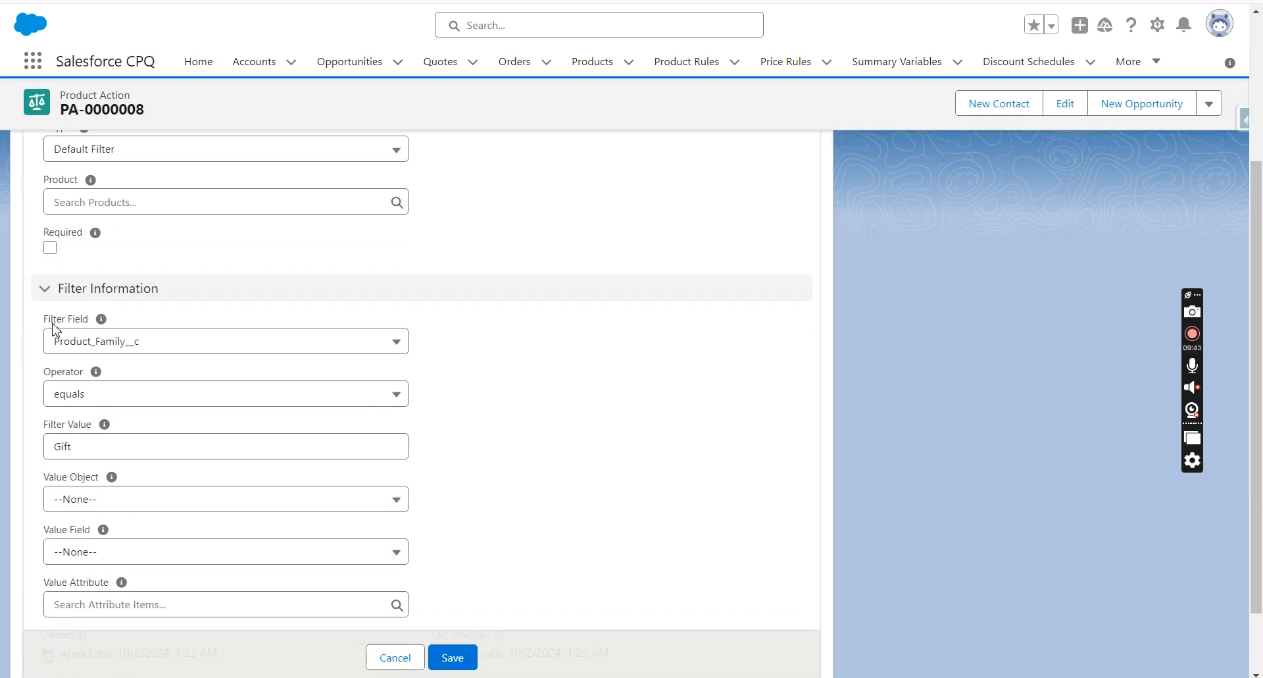
click(99, 349)
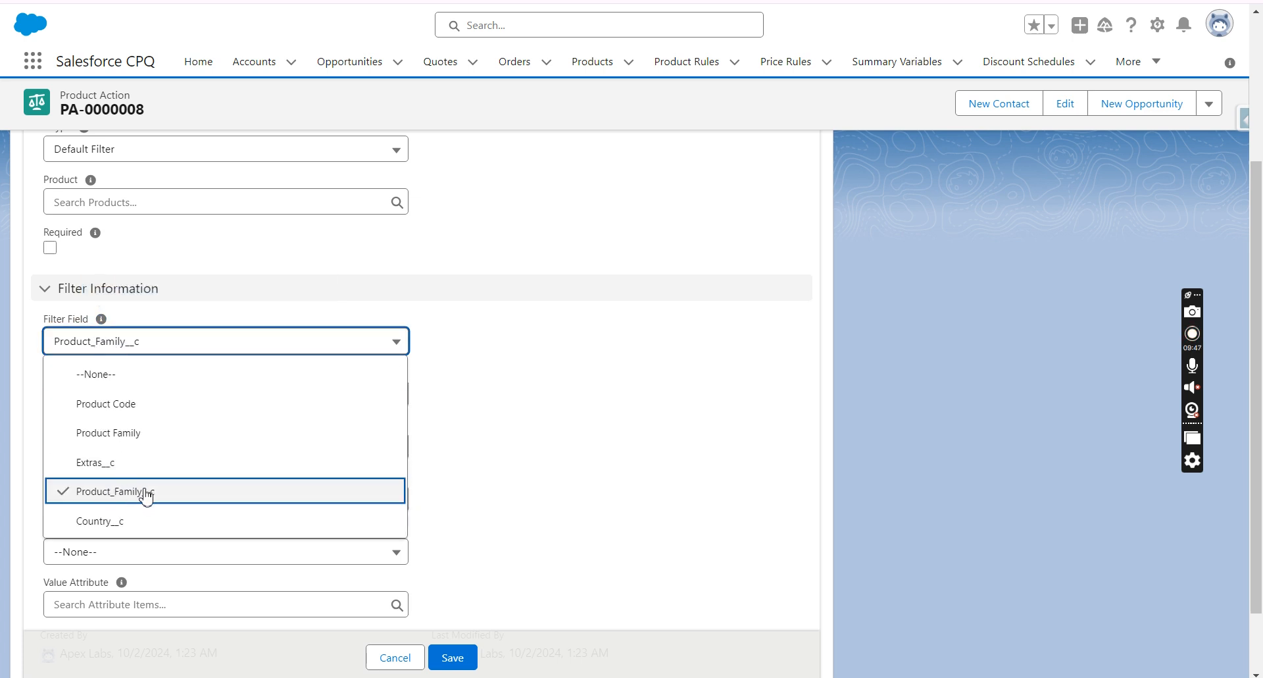
click(404, 658)
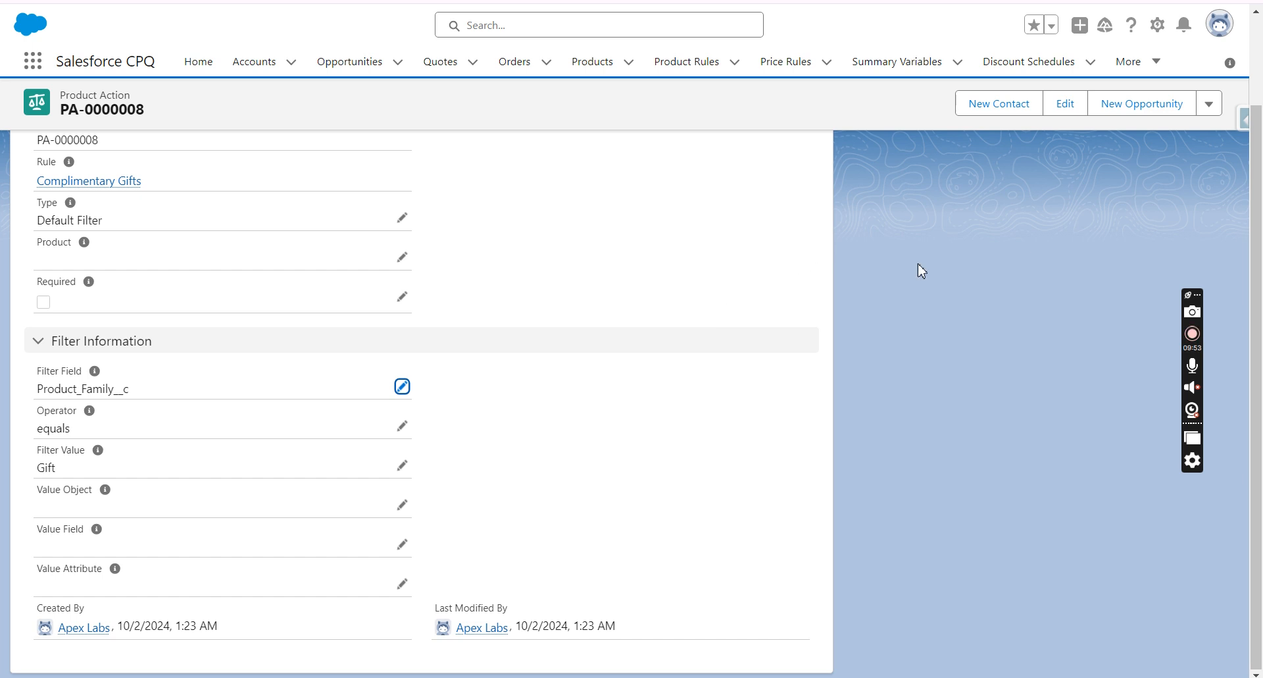
Go to the Object Manager in Setup, search for "product" and open the Product object
click(1158, 25)
click(1090, 226)
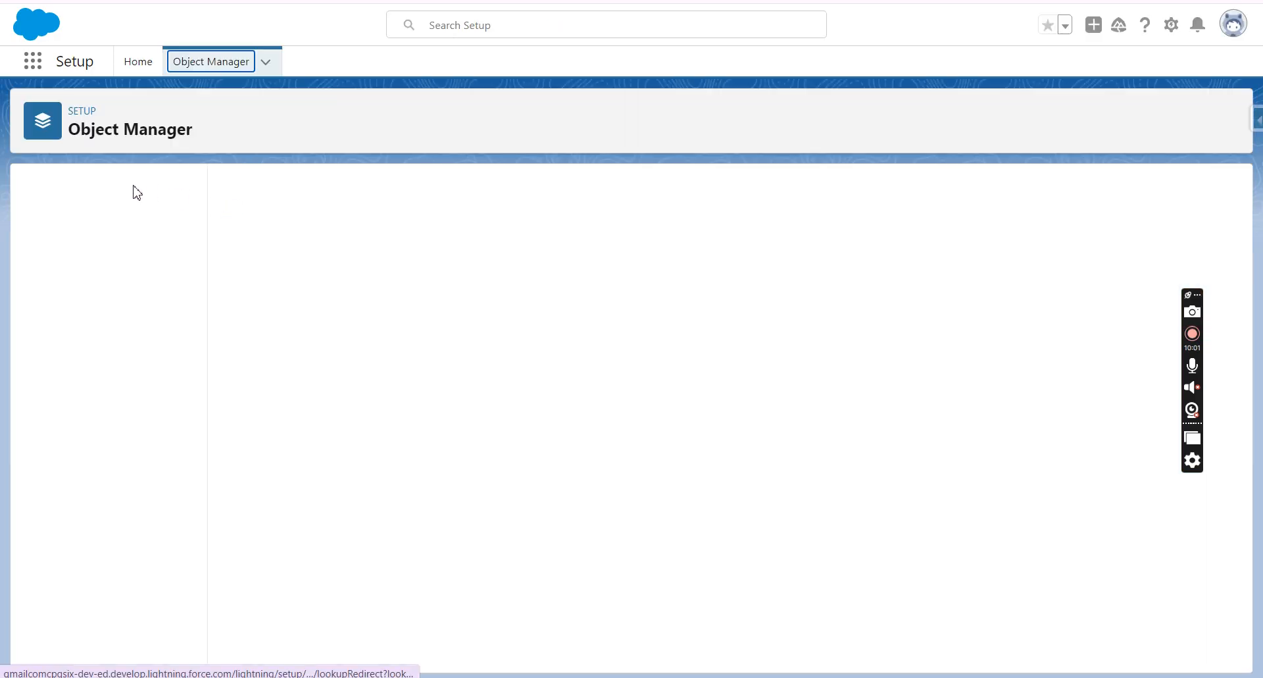
click(152, 112)
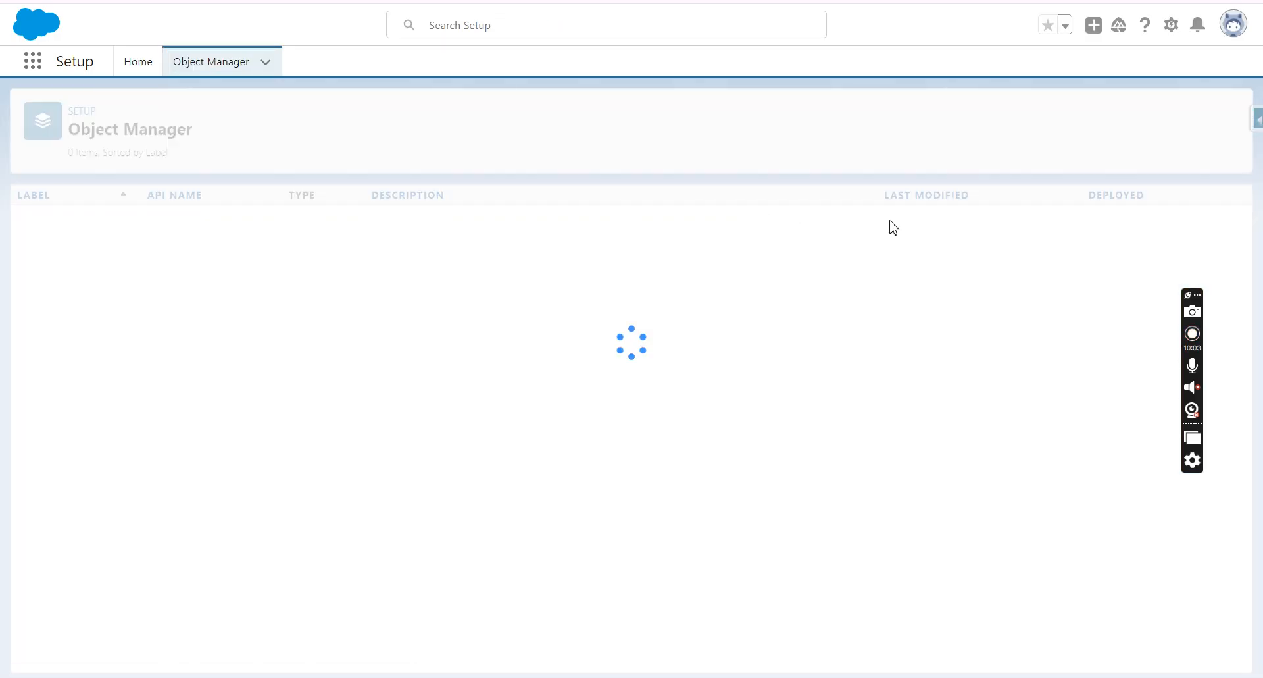
click(1004, 119)
text(product)
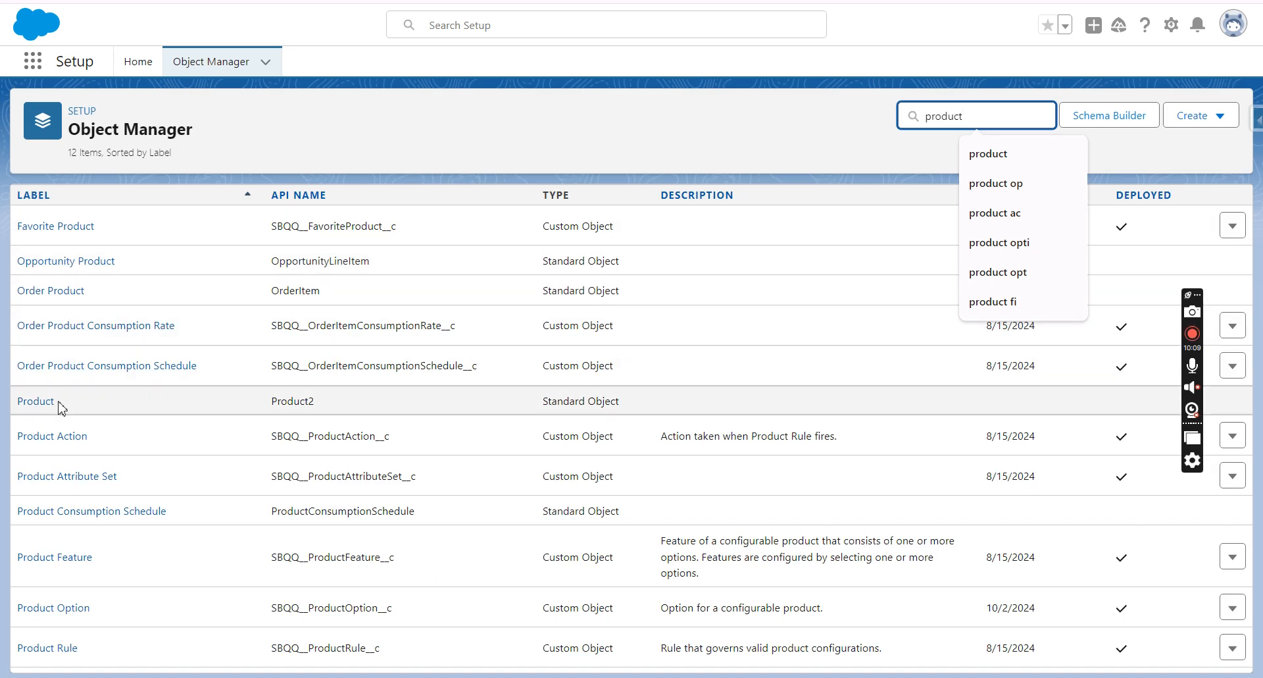
click(46, 402)
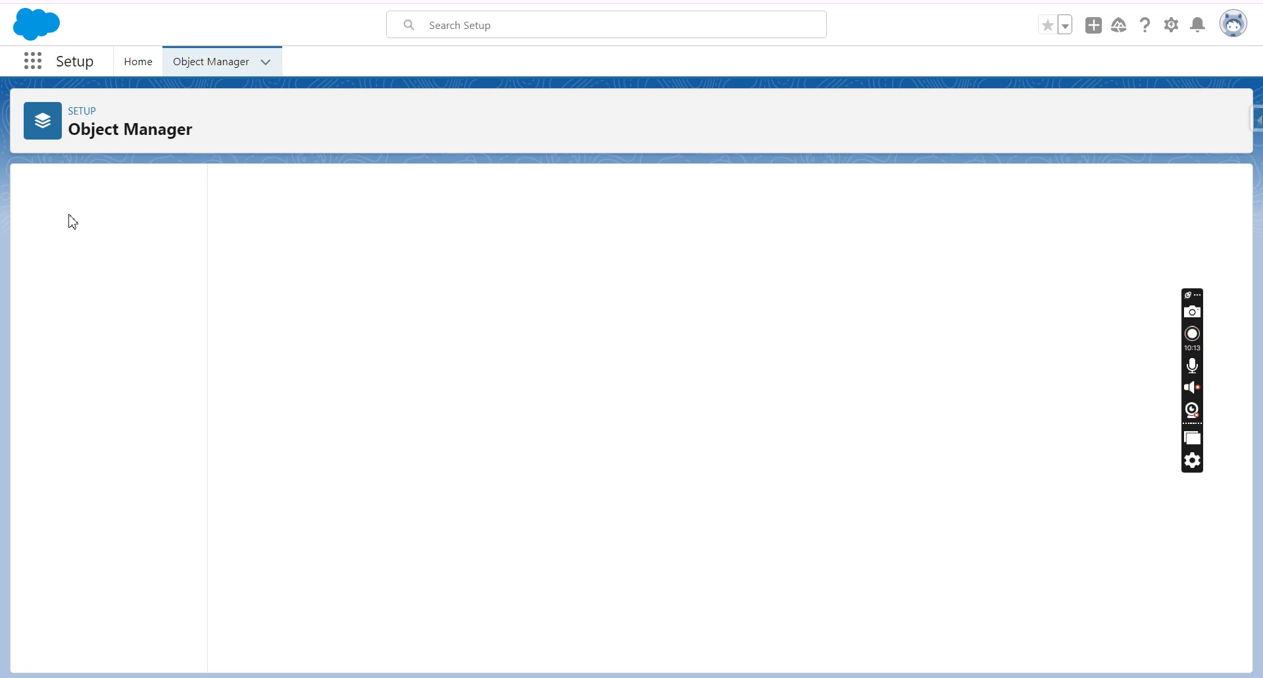
Show the Product object's fields and relationships and search them for "fami"
click(88, 231)
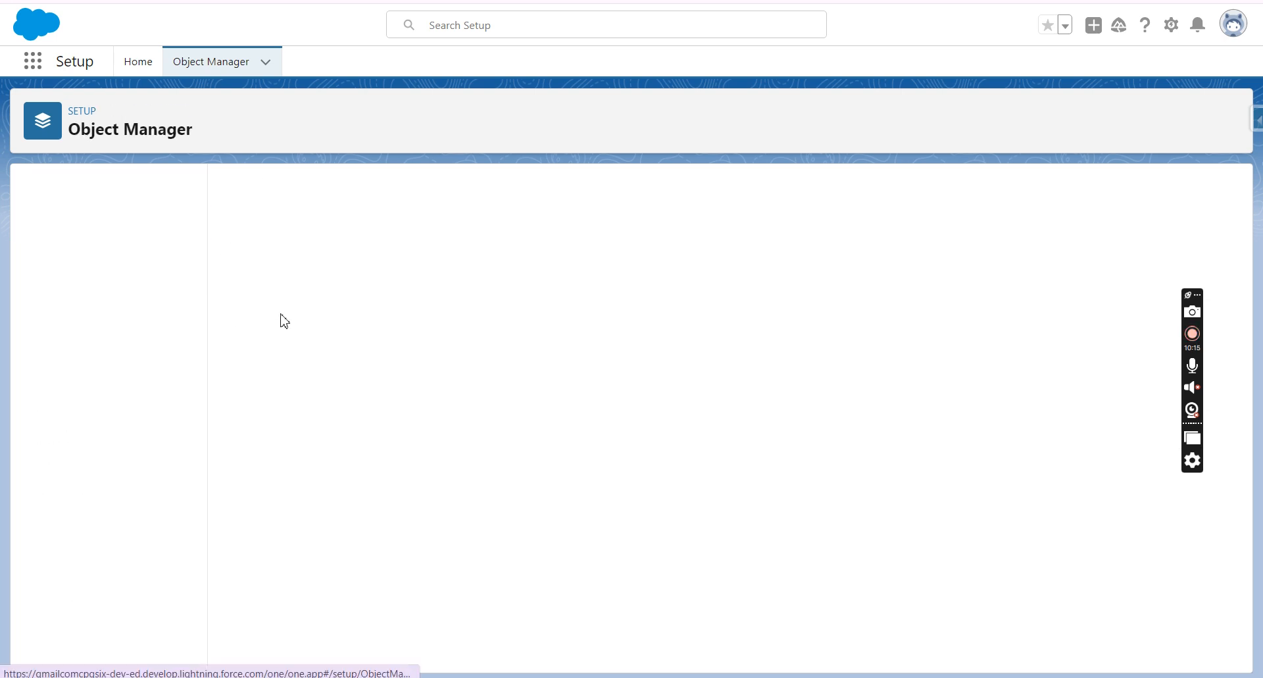
click(771, 193)
text(fami)
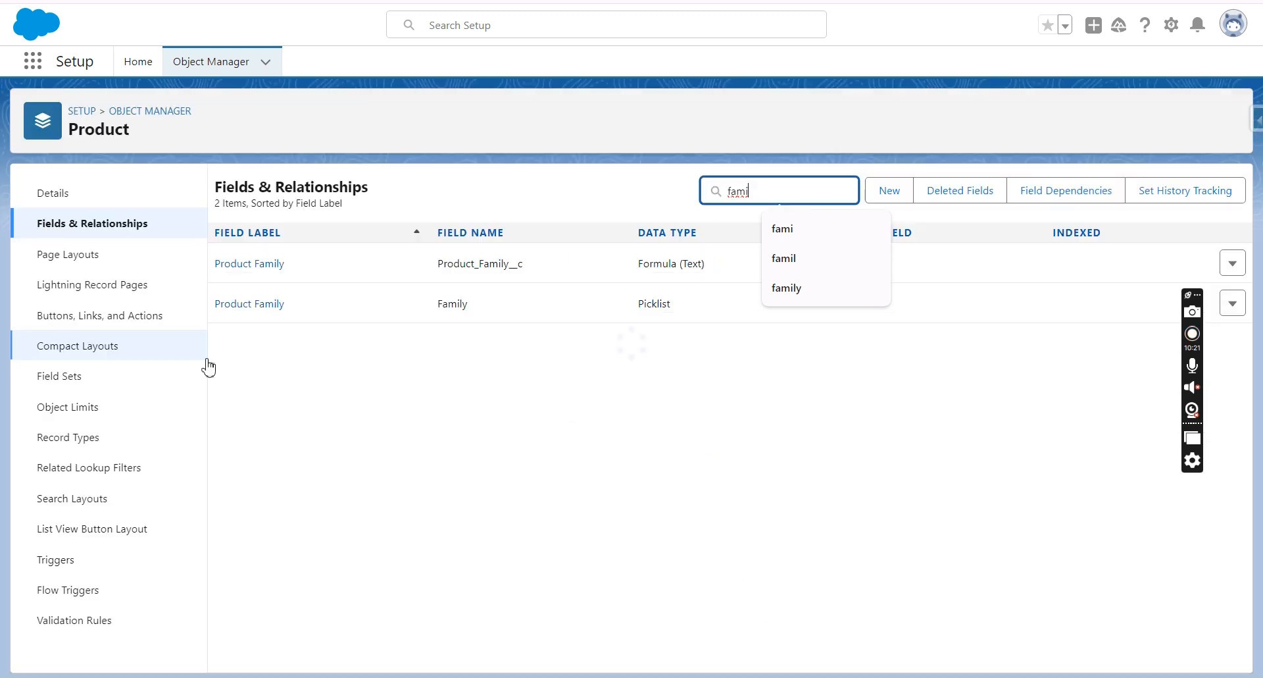
Open the Product_Family__c field in a new browser tab and examine its API name and formula
right_click(265, 267)
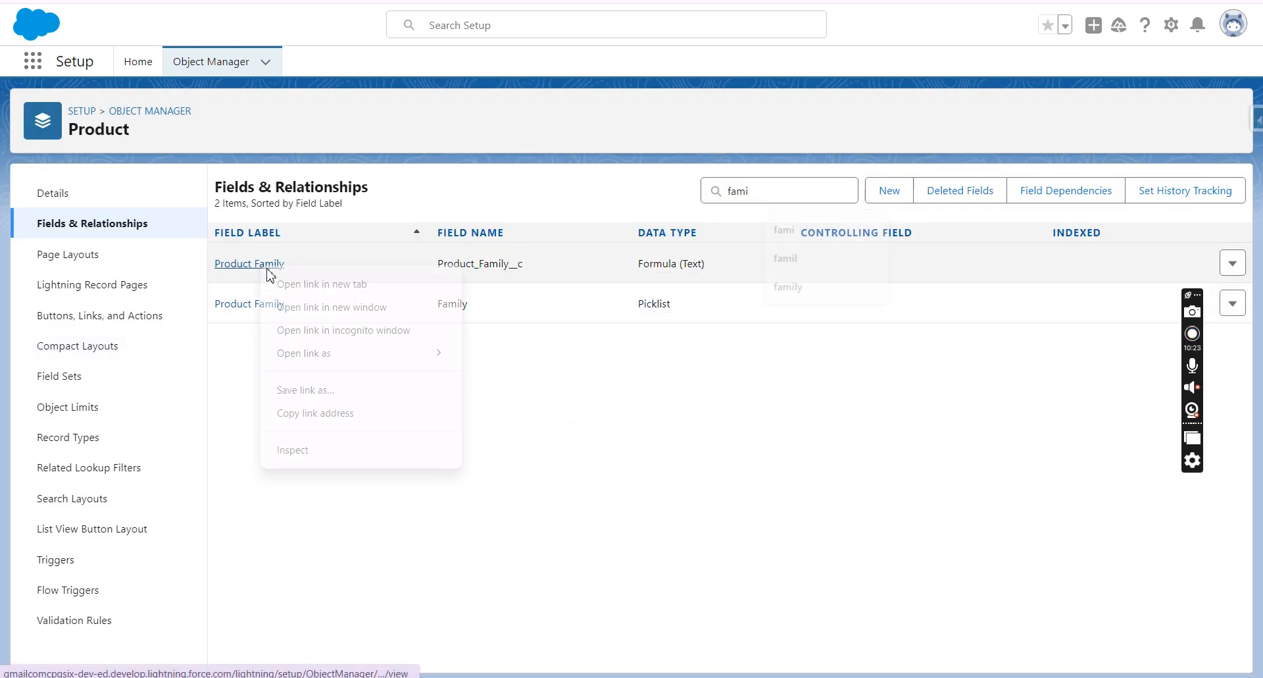
click(300, 285)
click(526, 1)
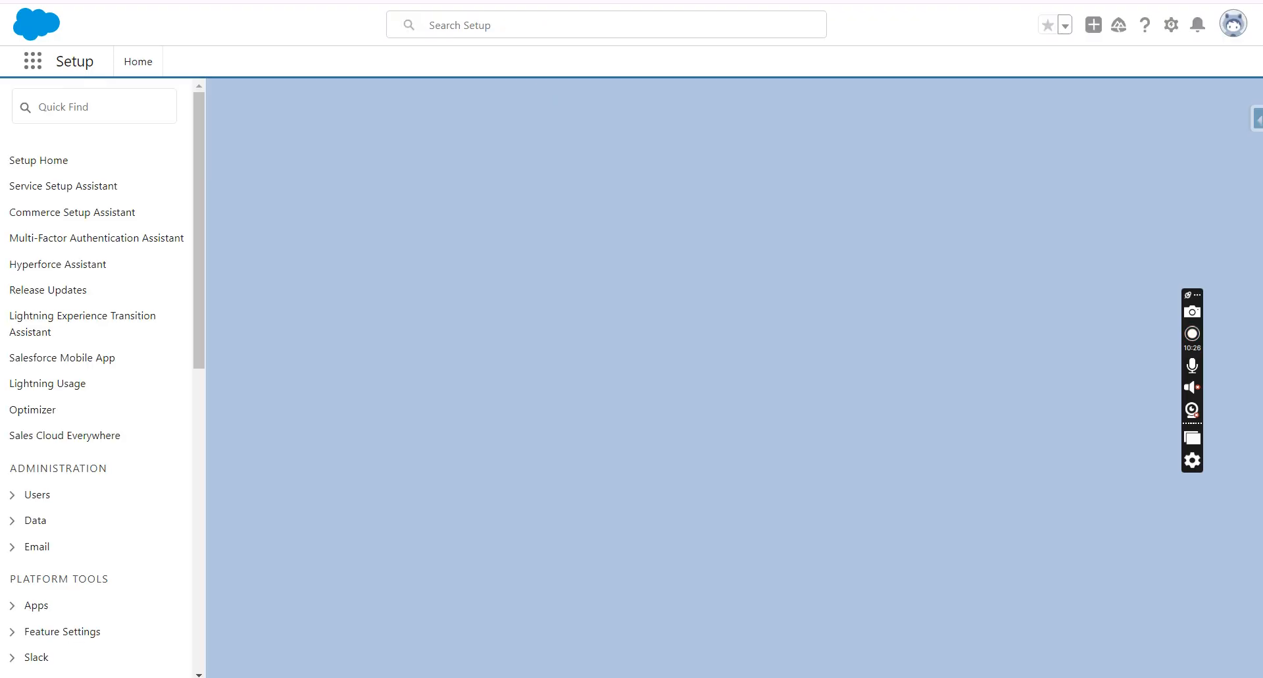
click(444, 1)
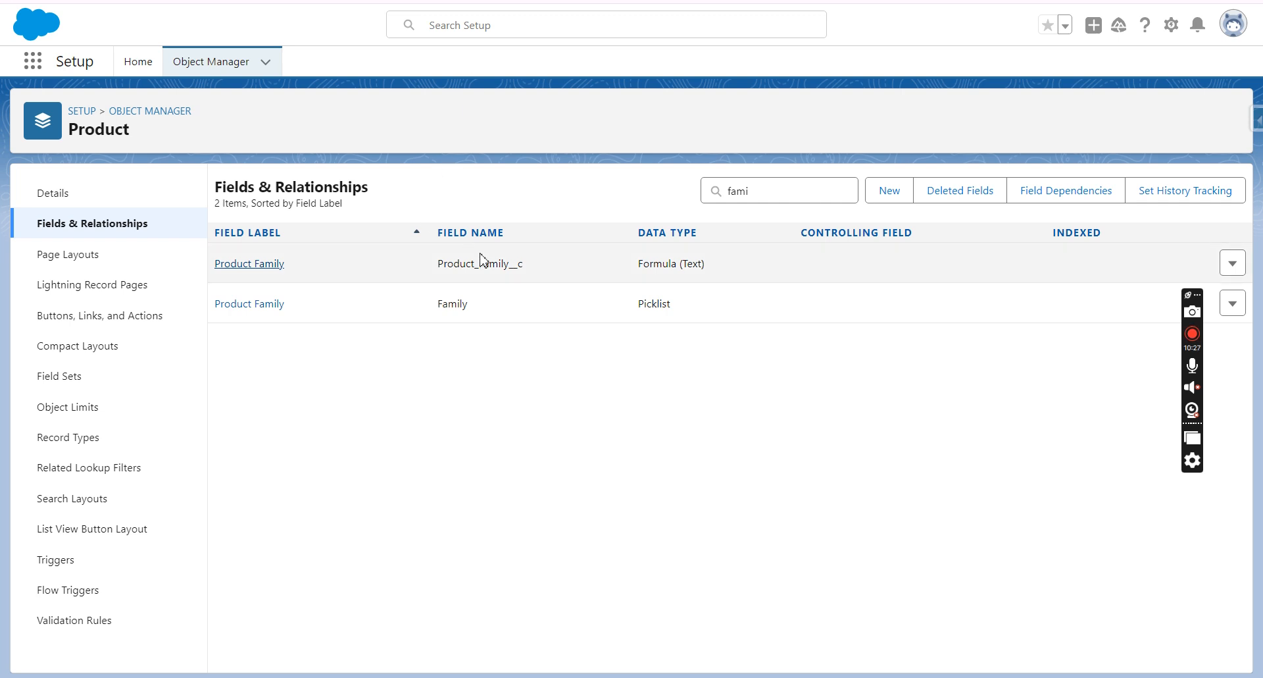
click(526, 1)
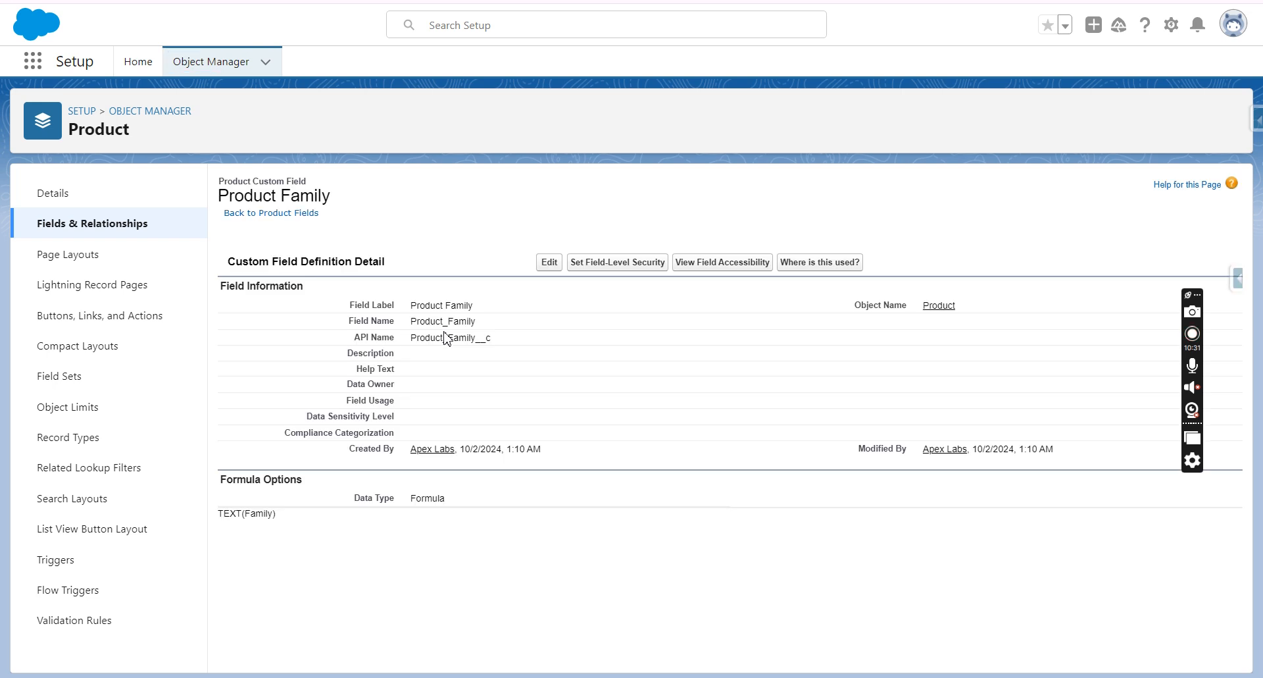
triple_click(238, 508)
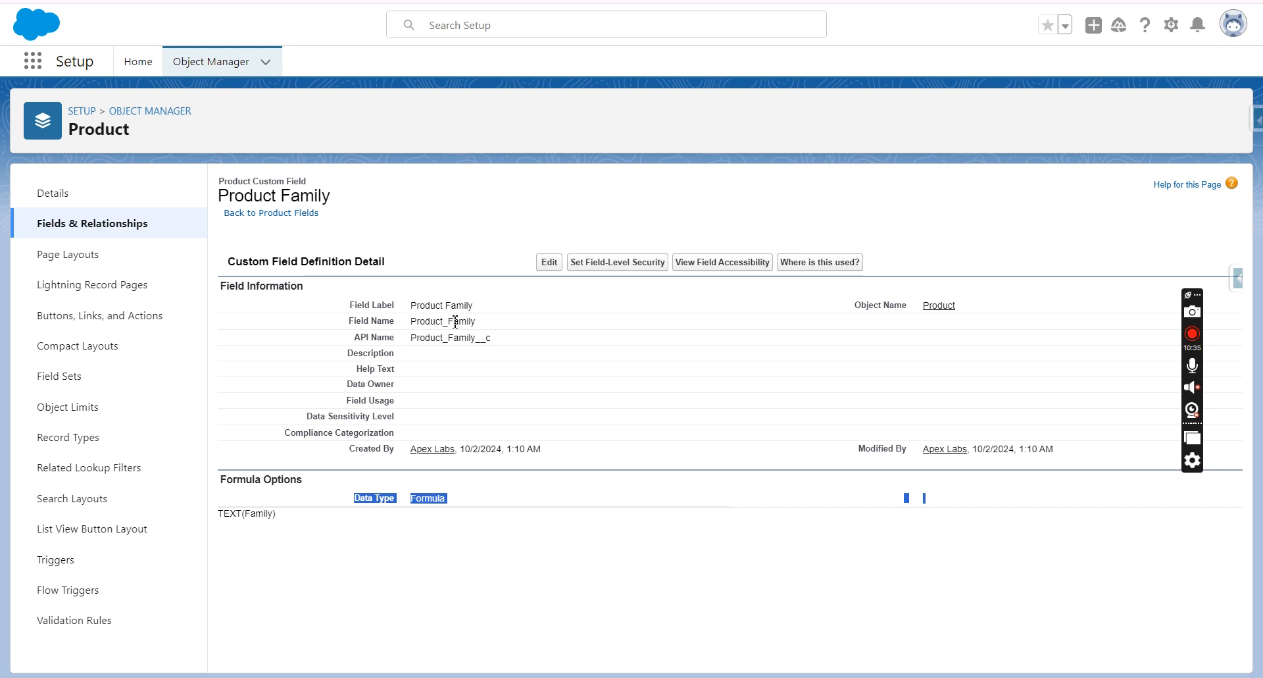
Return to the full Object Manager list and search for "product opt"
click(408, 2)
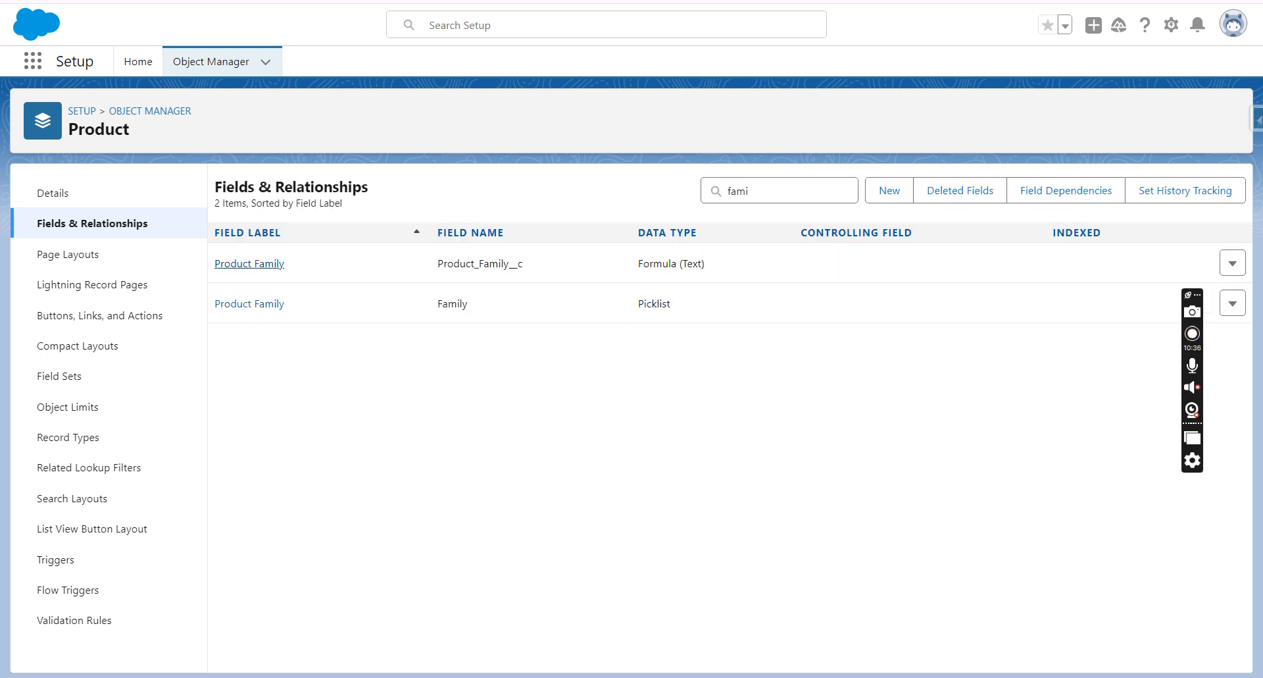
click(161, 115)
click(926, 123)
text(product)
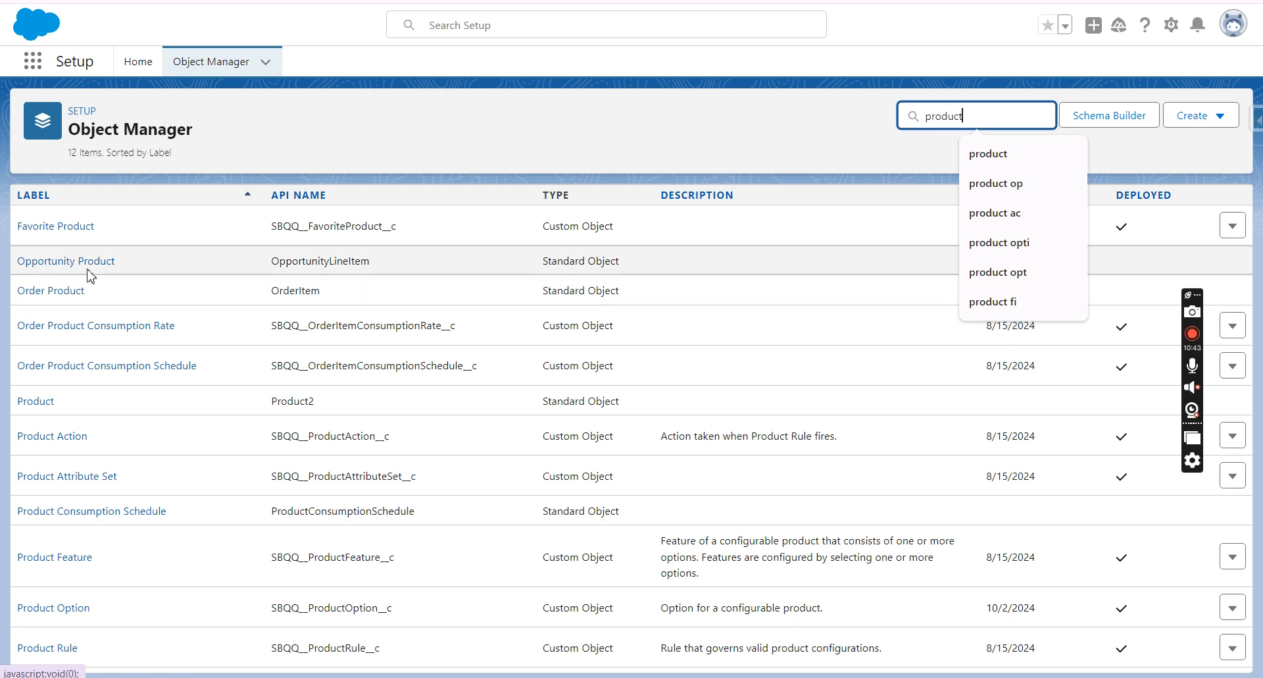
text(opt)
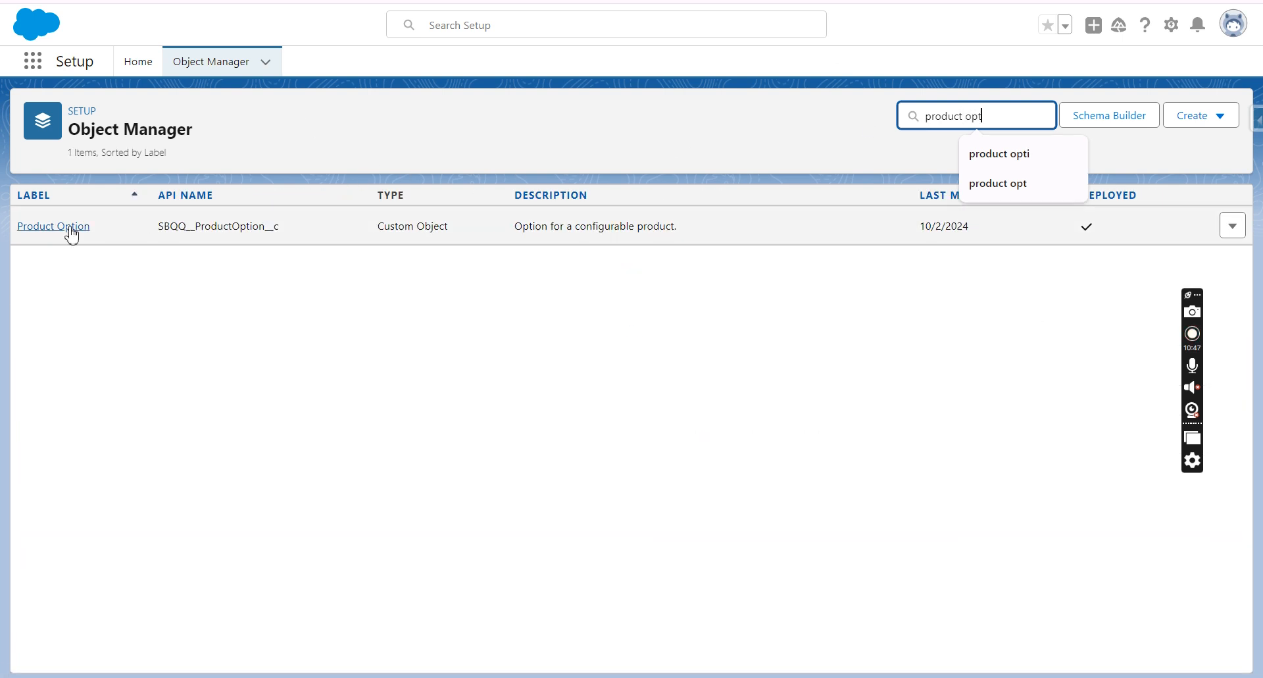
Open the Product Option object, show its fields and relationships, and search them for "fami"
click(65, 228)
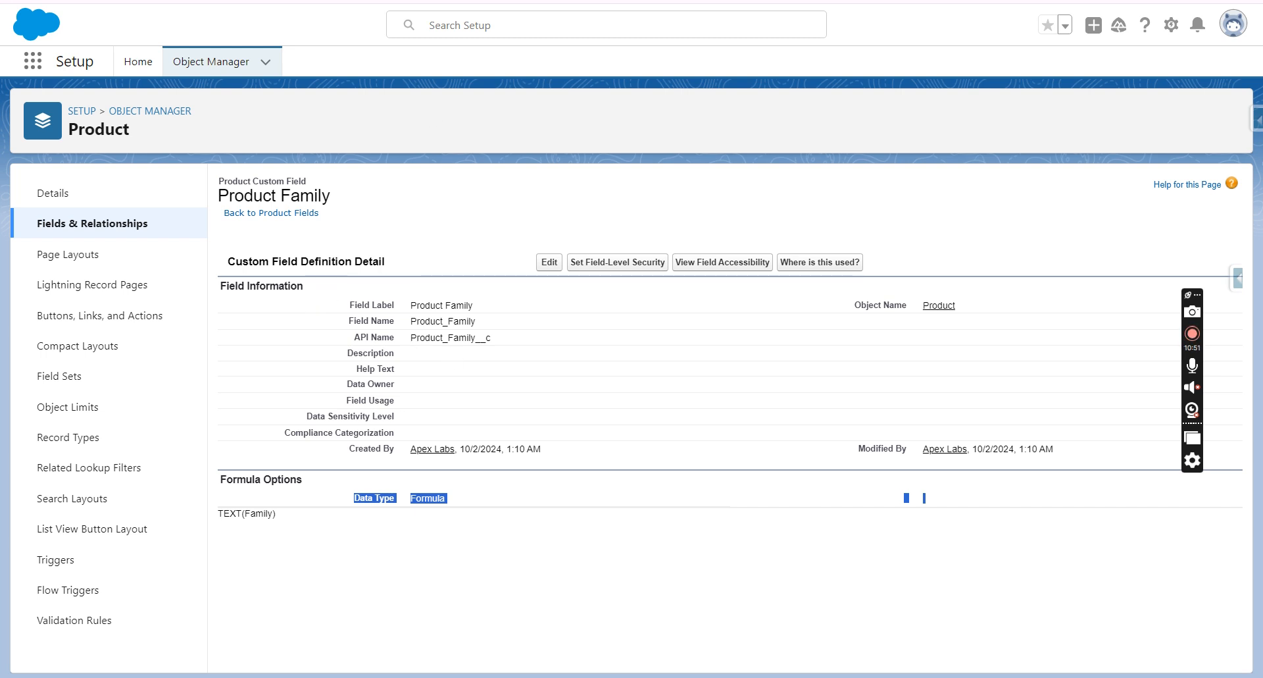
click(141, 225)
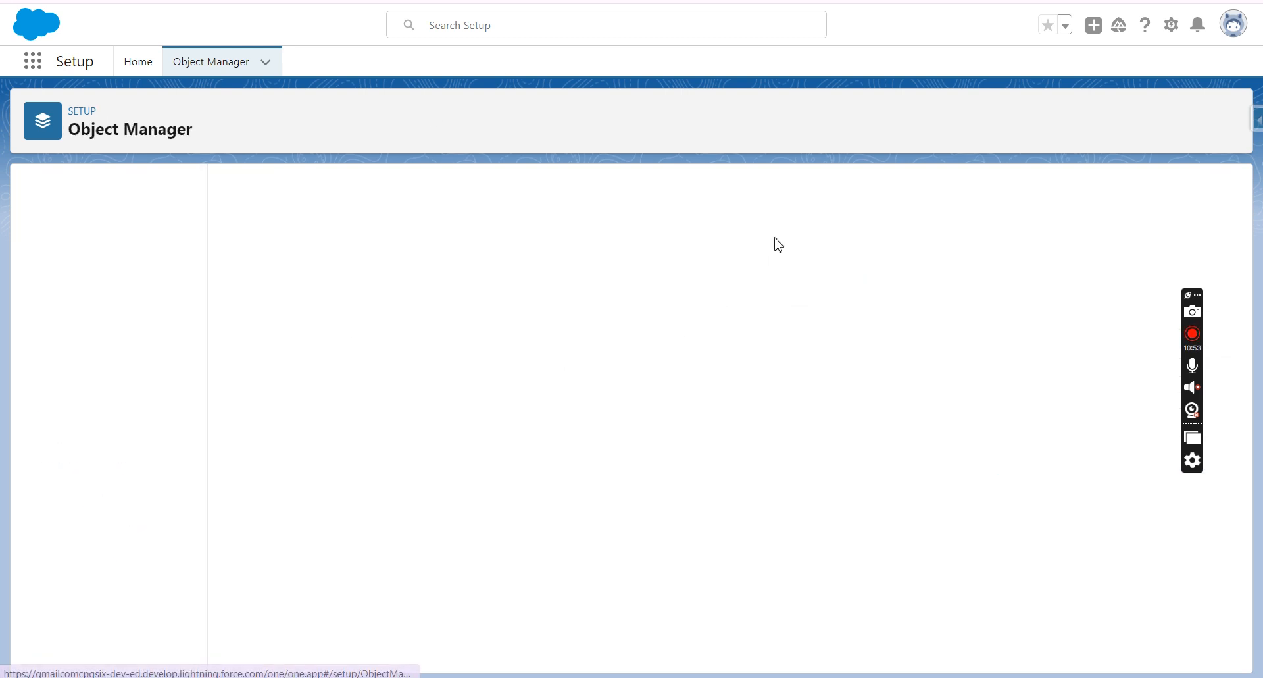
click(775, 196)
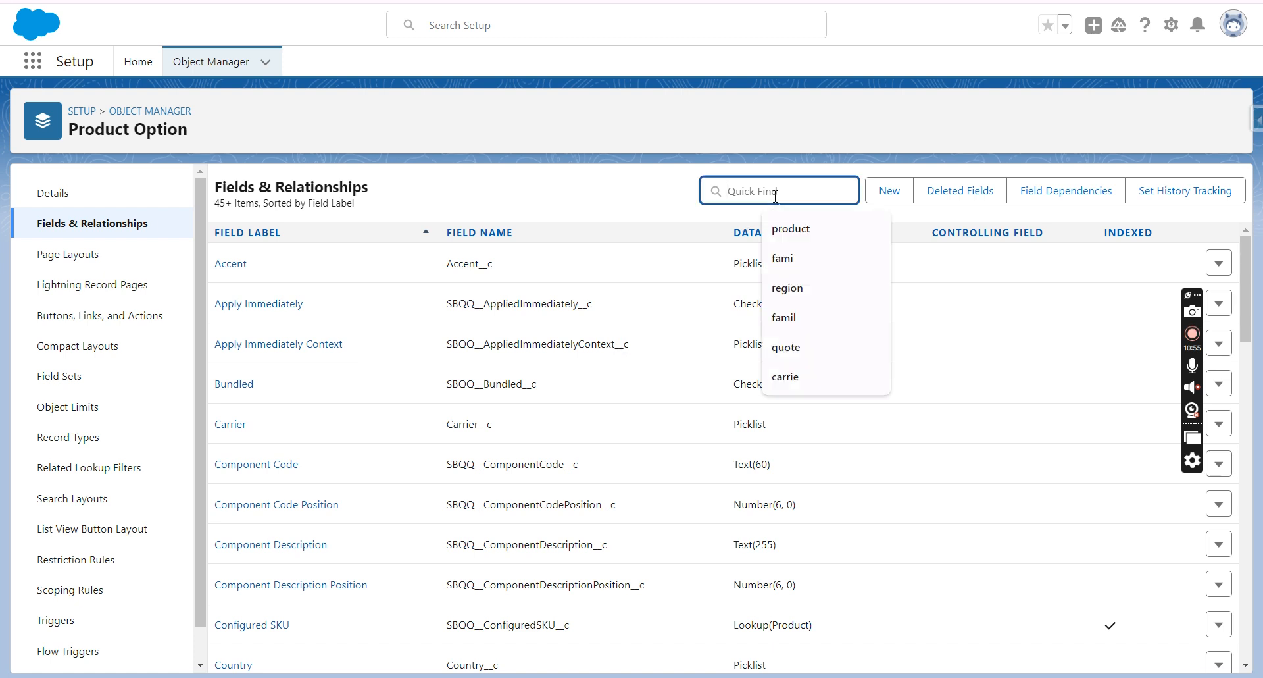
text(fami)
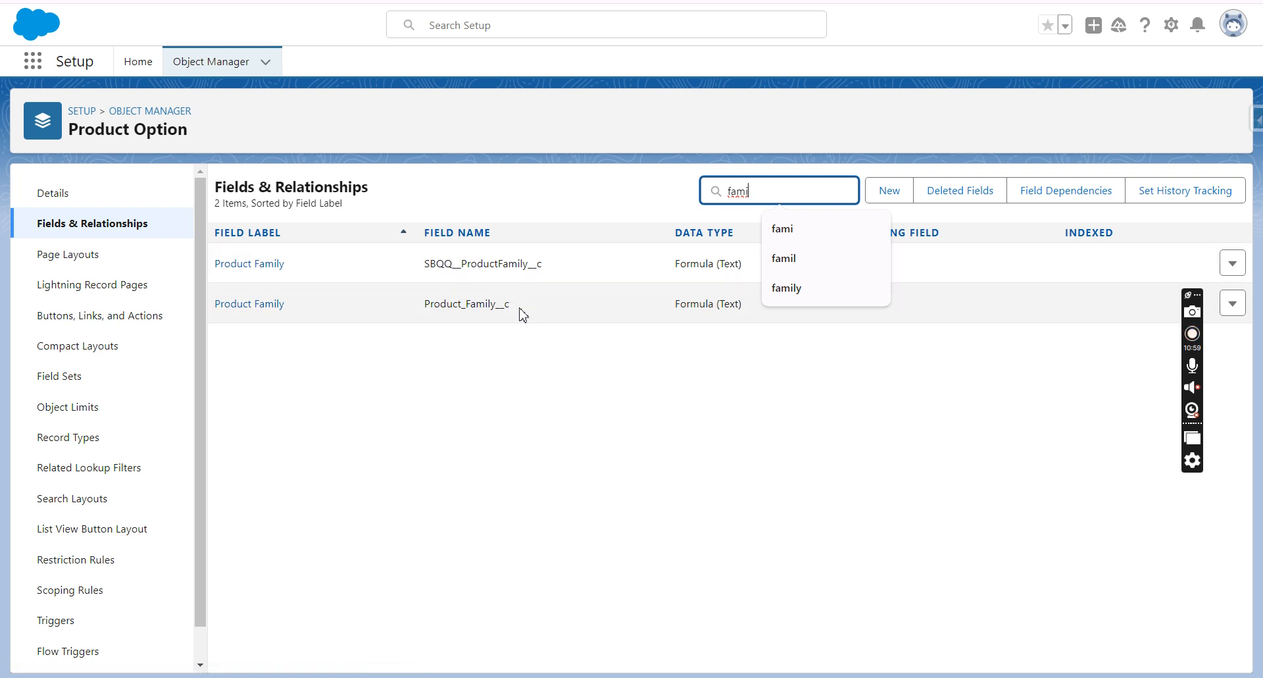
Open Product Option's custom Product_Family__c field and examine its formula, including the Optional SKU relationship and Family reference
double_click(465, 304)
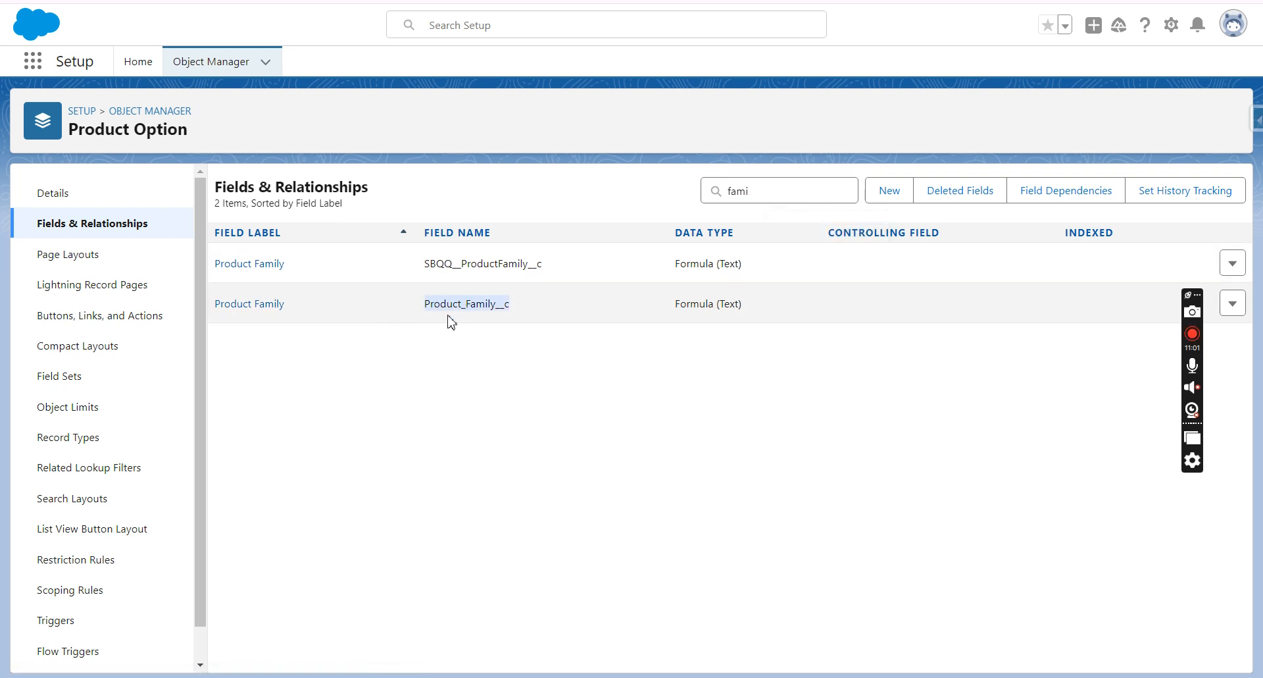
click(487, 304)
click(258, 305)
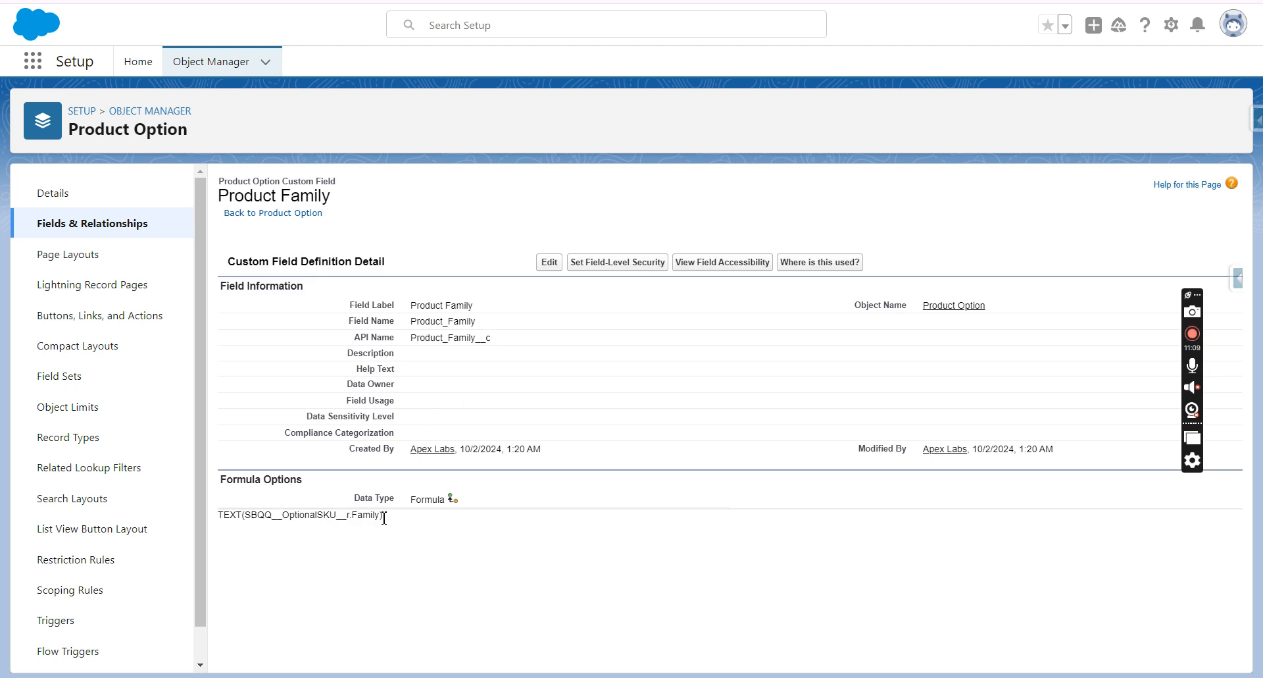
double_click(302, 518)
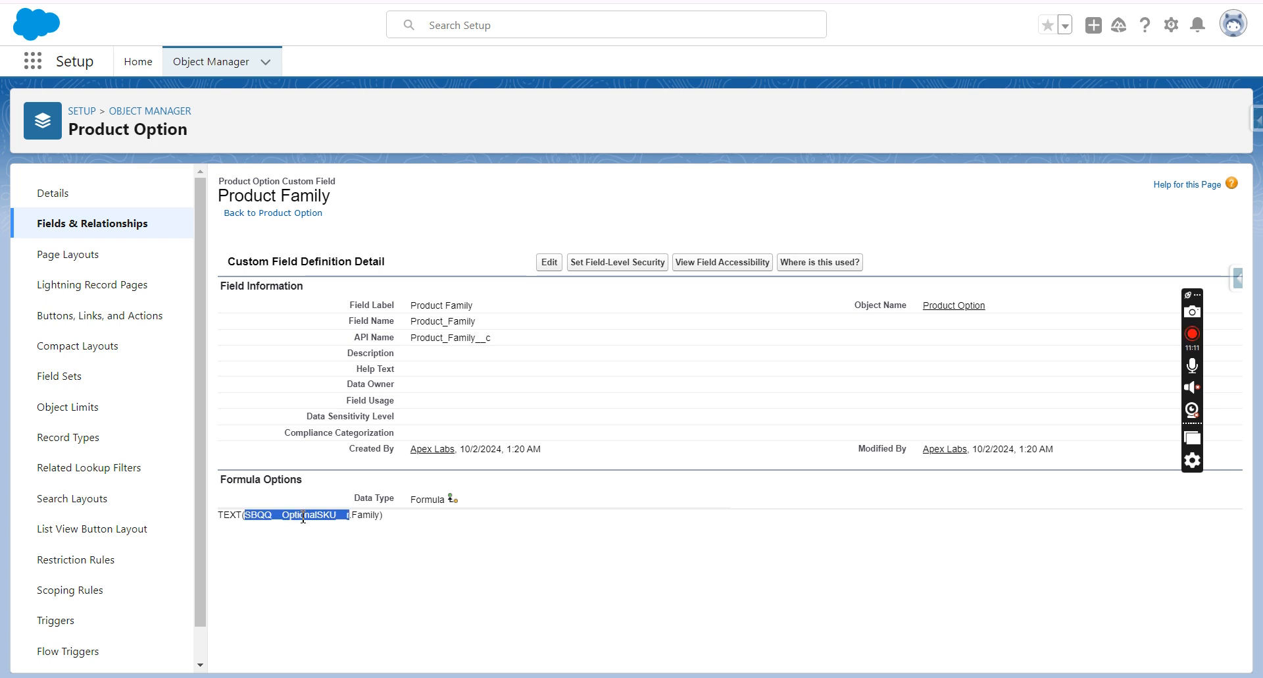
double_click(376, 517)
click(387, 517)
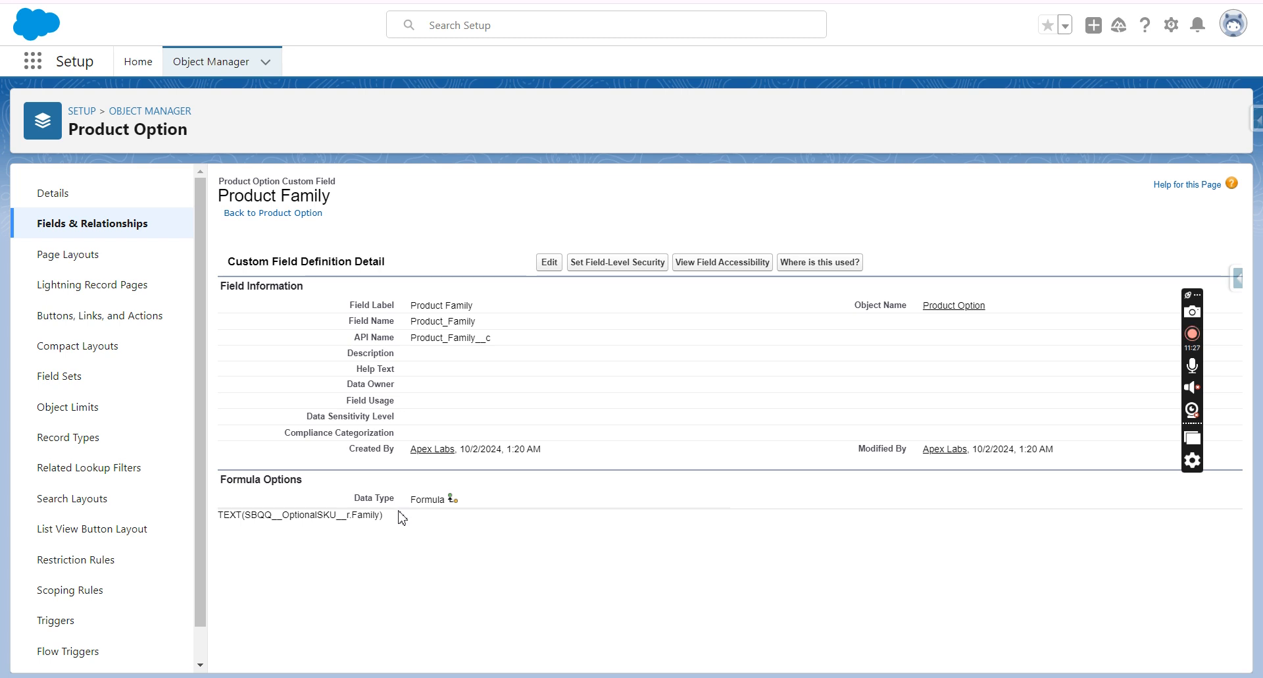
drag(398, 519, 218, 515)
double_click(331, 516)
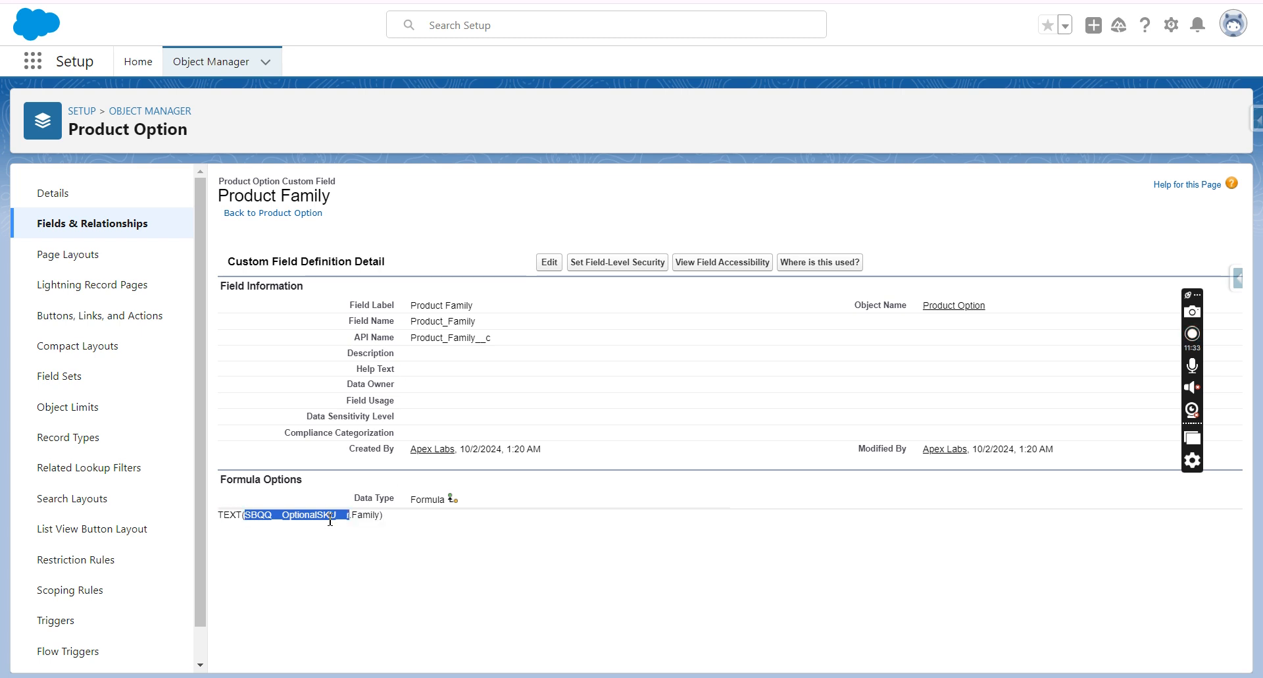
double_click(375, 519)
drag(397, 522, 221, 523)
click(300, 524)
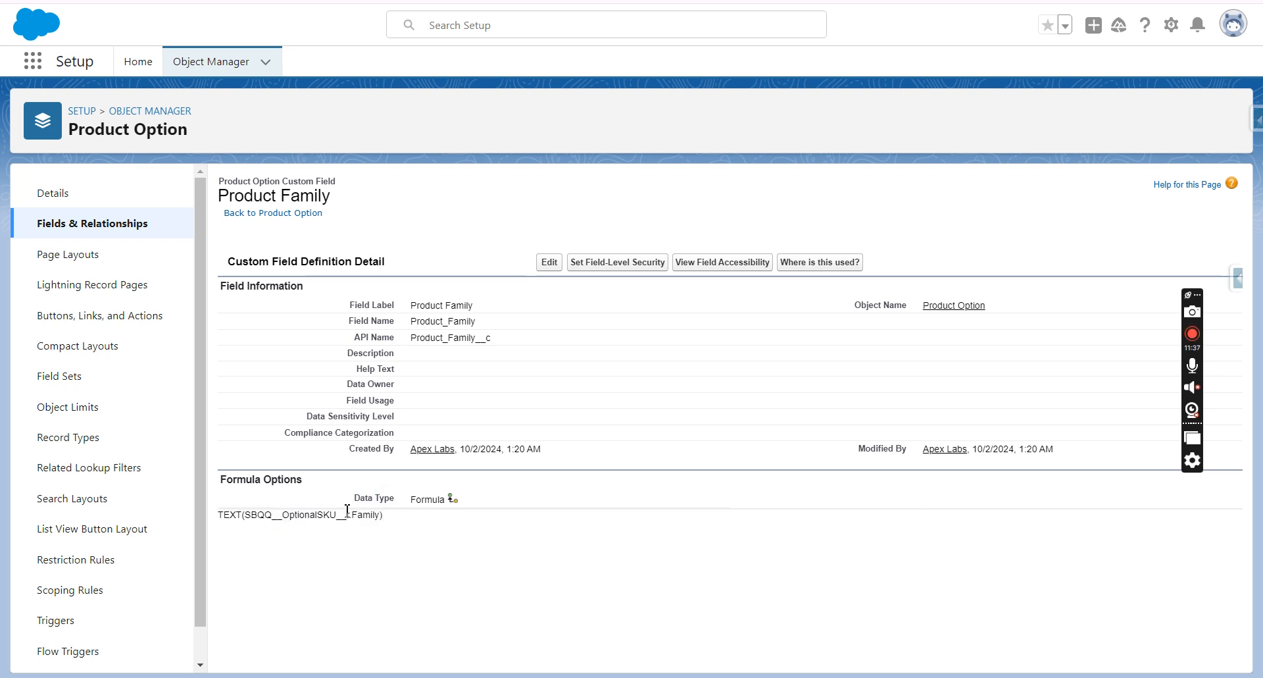
Return to the Product Action record PA-0000008 and open the setup page of its object
key(ctrl+shift+Tab)
click(486, 138)
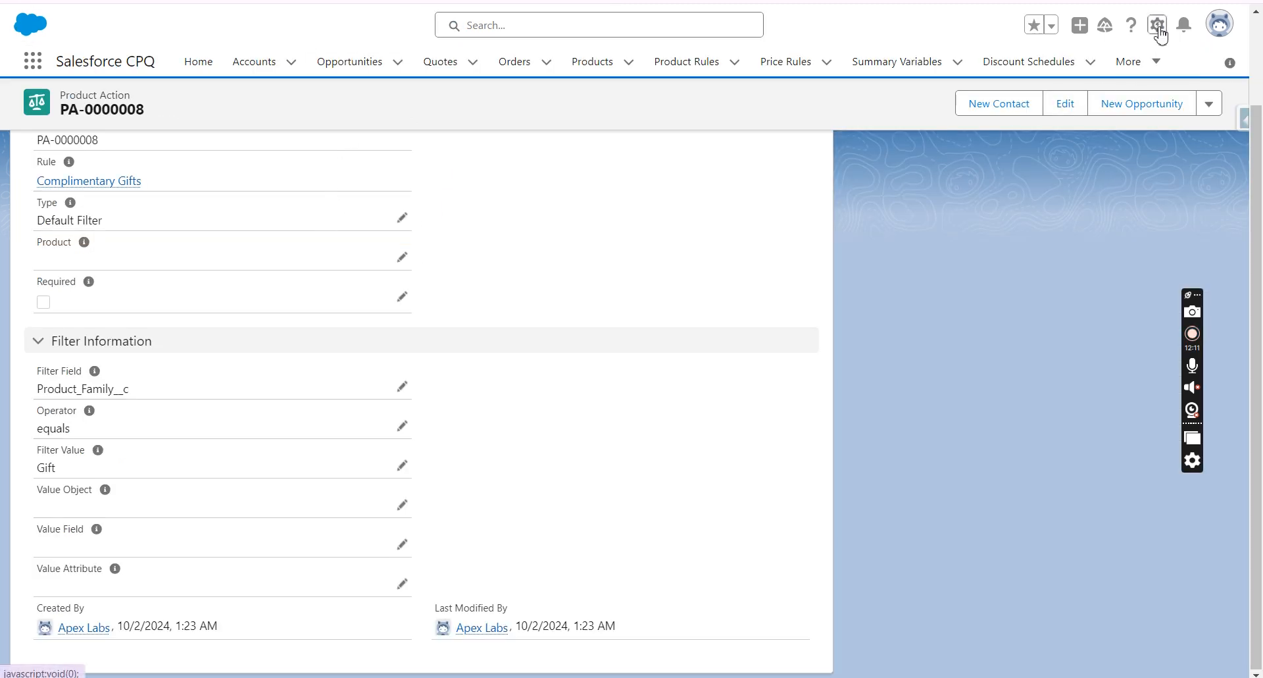
click(1156, 34)
click(1083, 243)
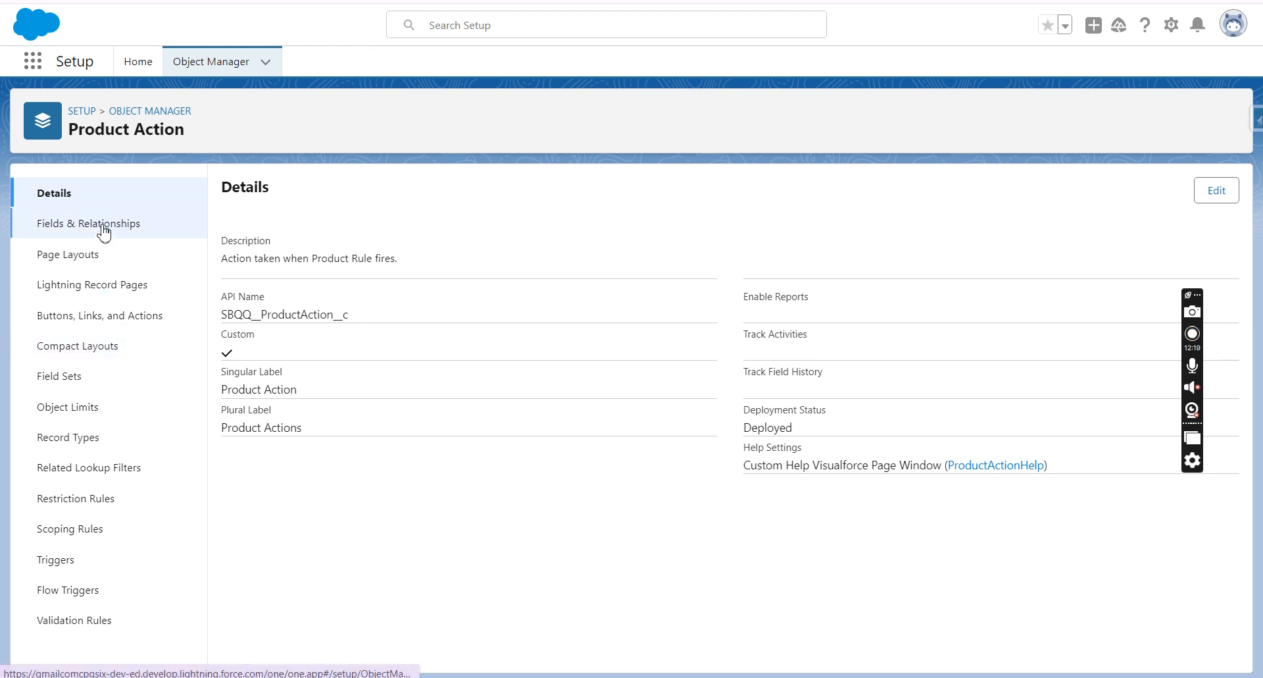
Search the Product Action object's fields for "filter f", open Filter Field and show its picklist values
click(102, 226)
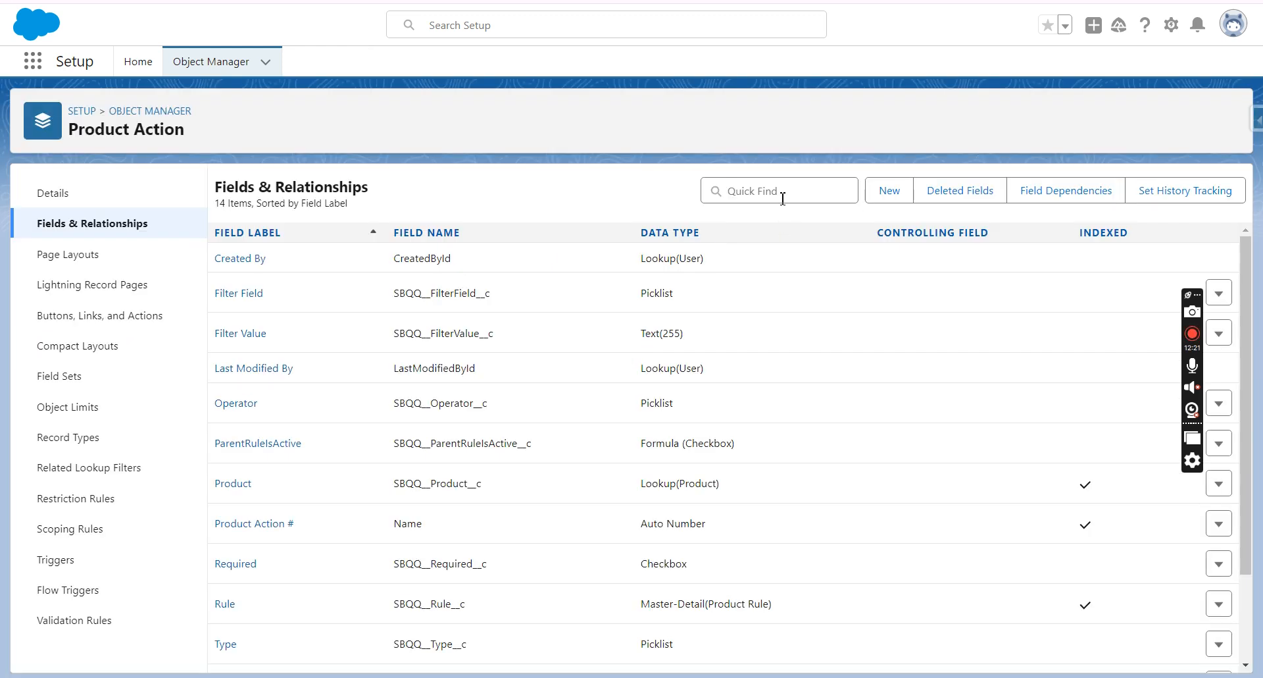
click(782, 197)
text(filter f)
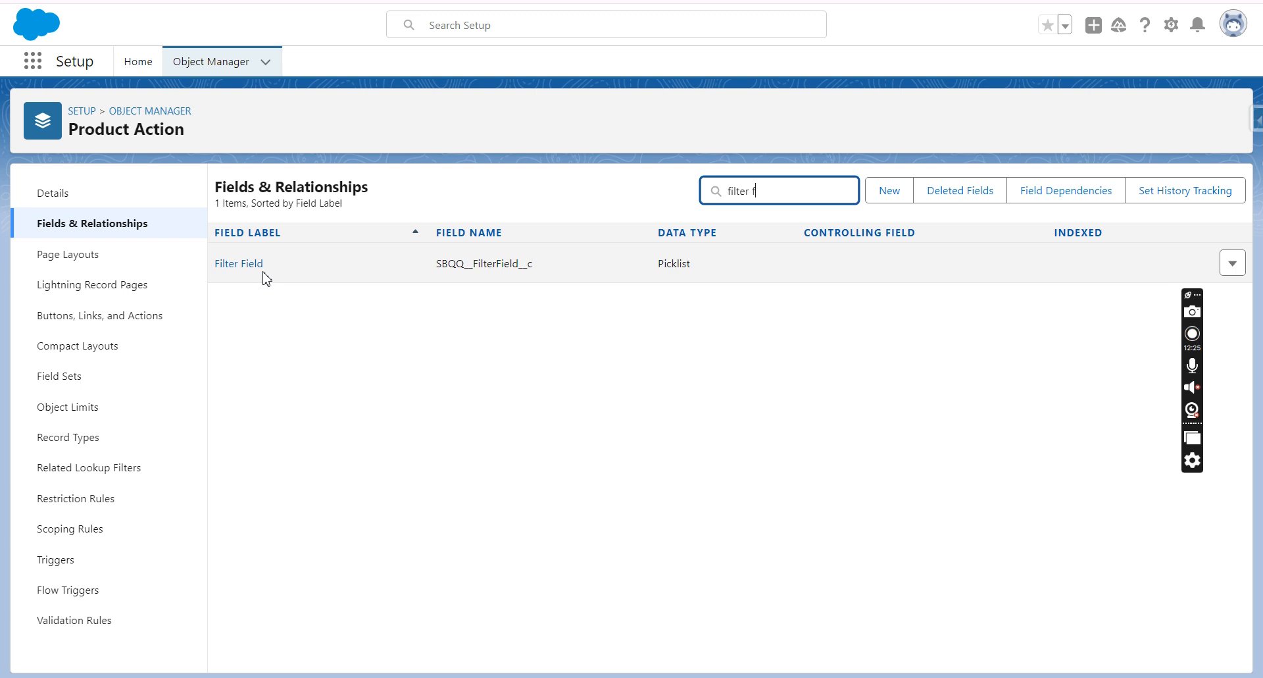
click(255, 264)
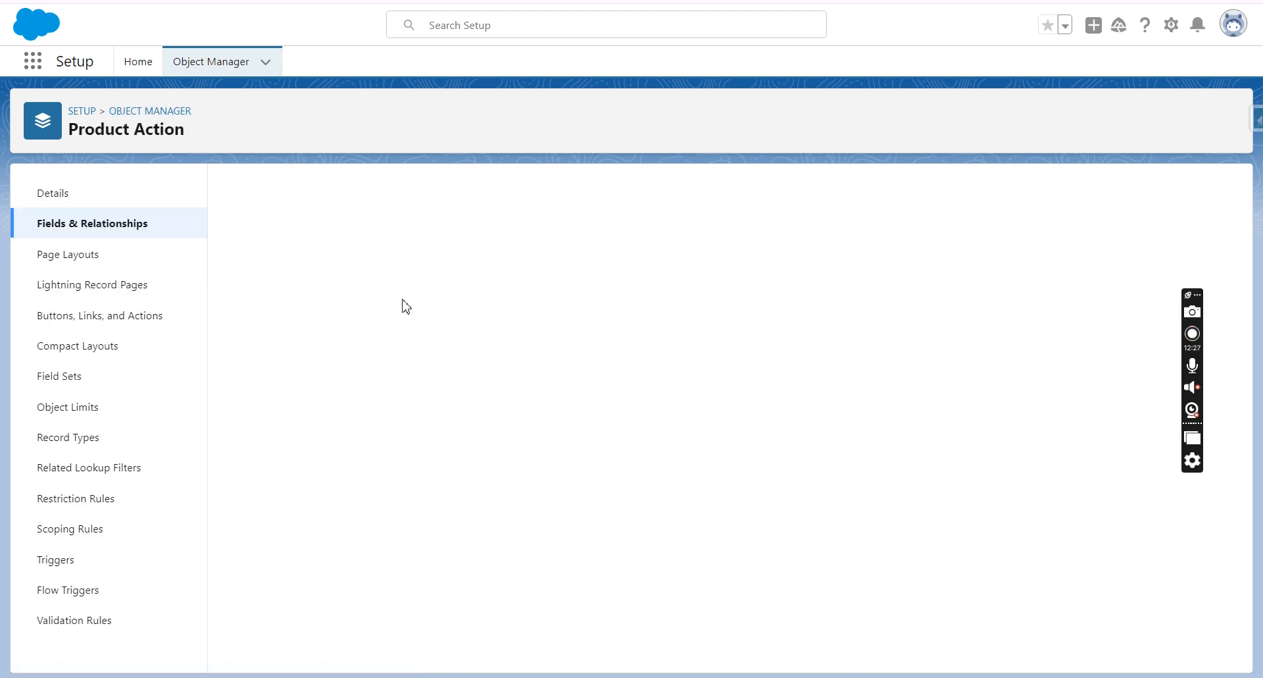
scroll(466, 403, down, 9)
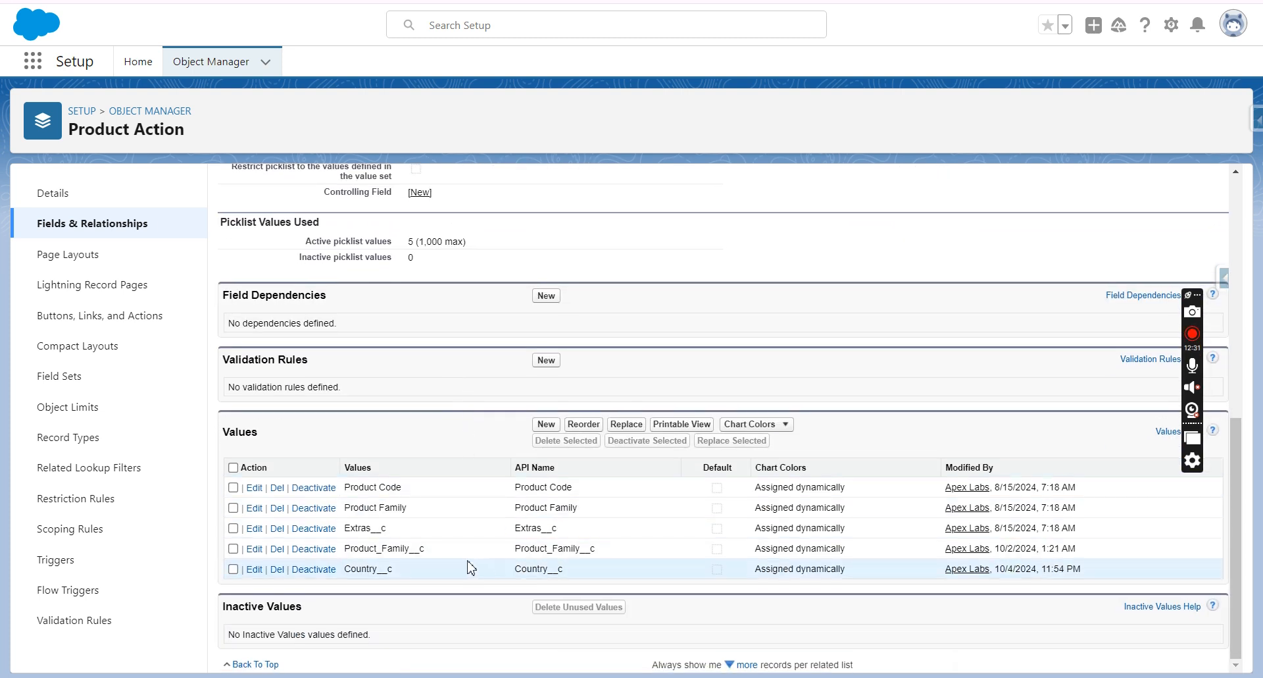
Copy the Product_Family__c picklist value and find it on the page of Product Option's Product Family field
double_click(546, 545)
double_click(412, 551)
key(ctrl+c)
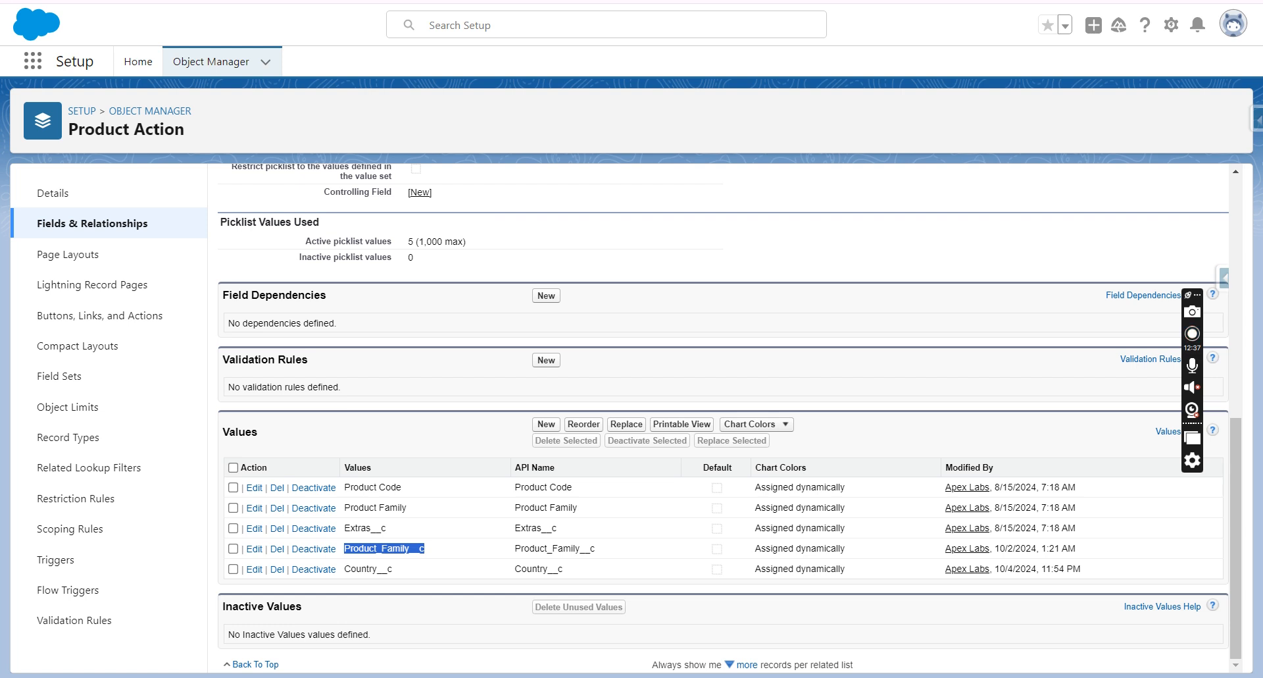
click(474, 1)
key(ctrl+f)
key(ctrl+v)
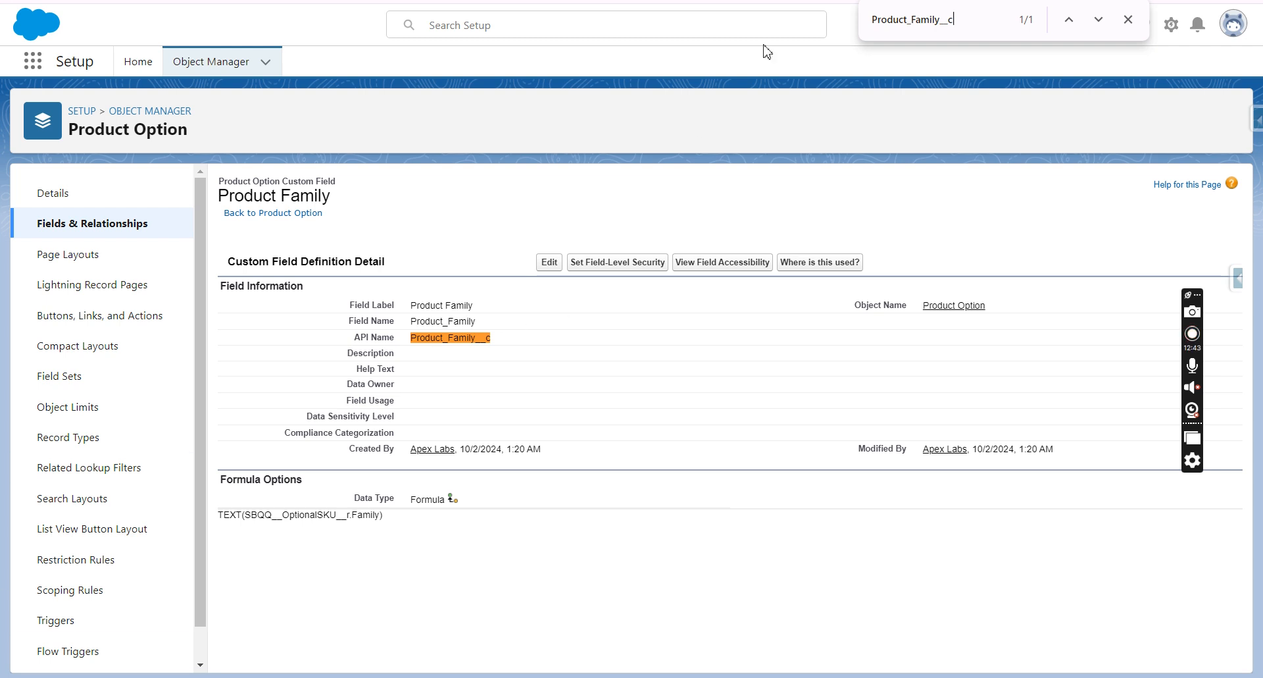
Show the recently viewed products and open Laptop Mouse and Laptop Bag in new browser tabs
click(671, 0)
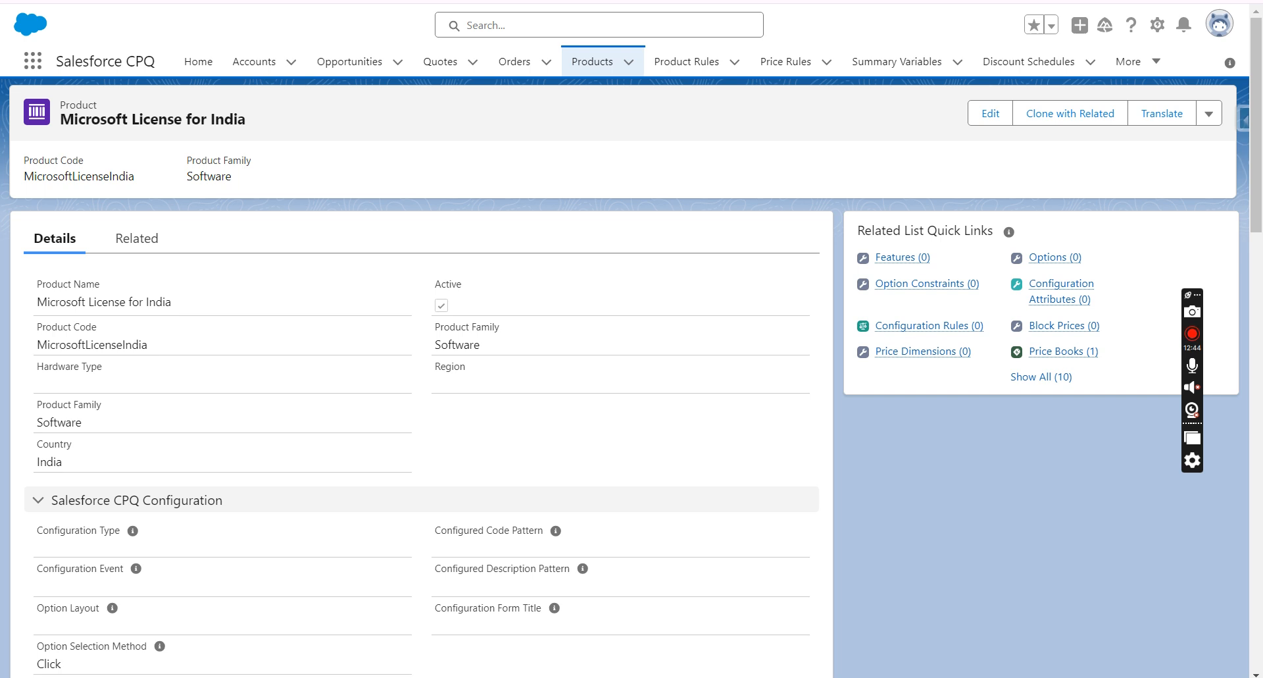
click(592, 65)
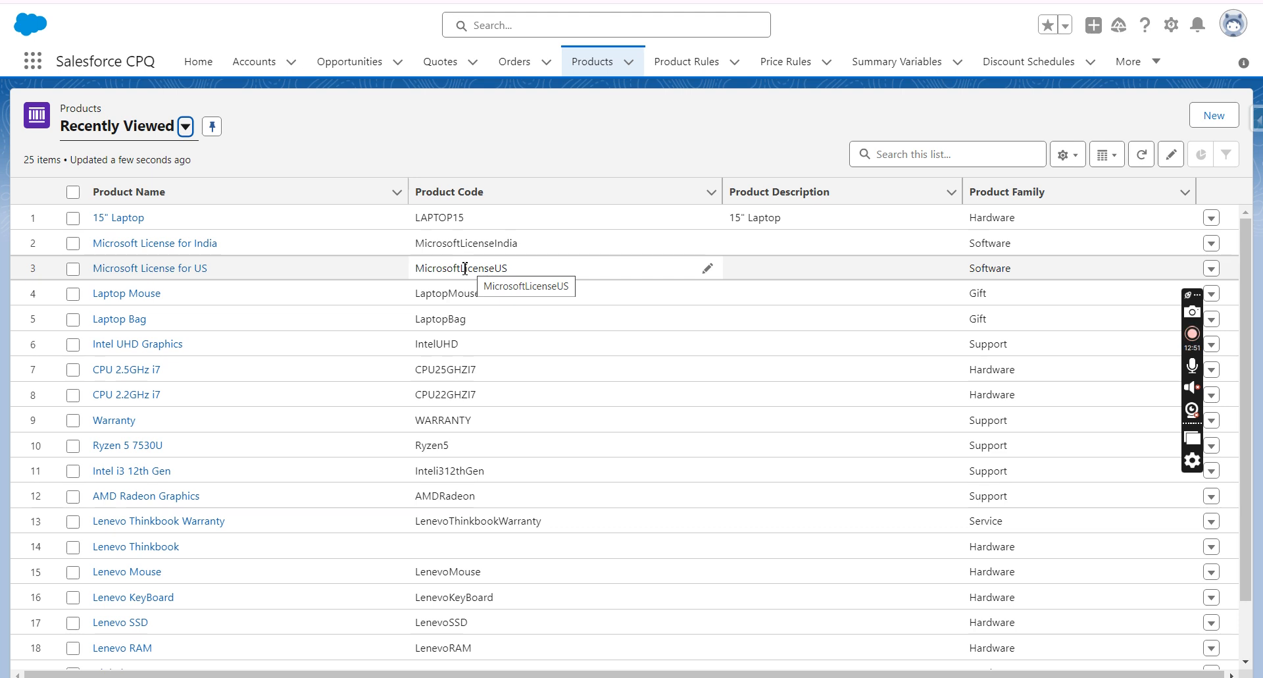
click(137, 304)
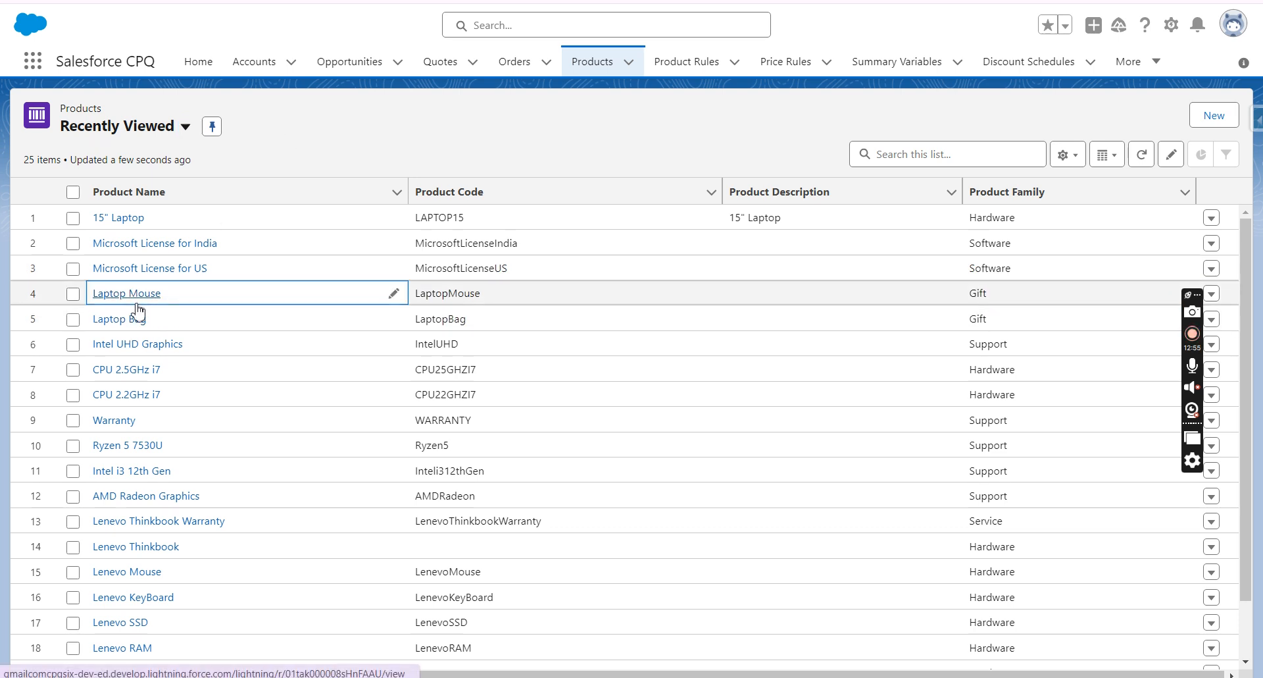
click(175, 322)
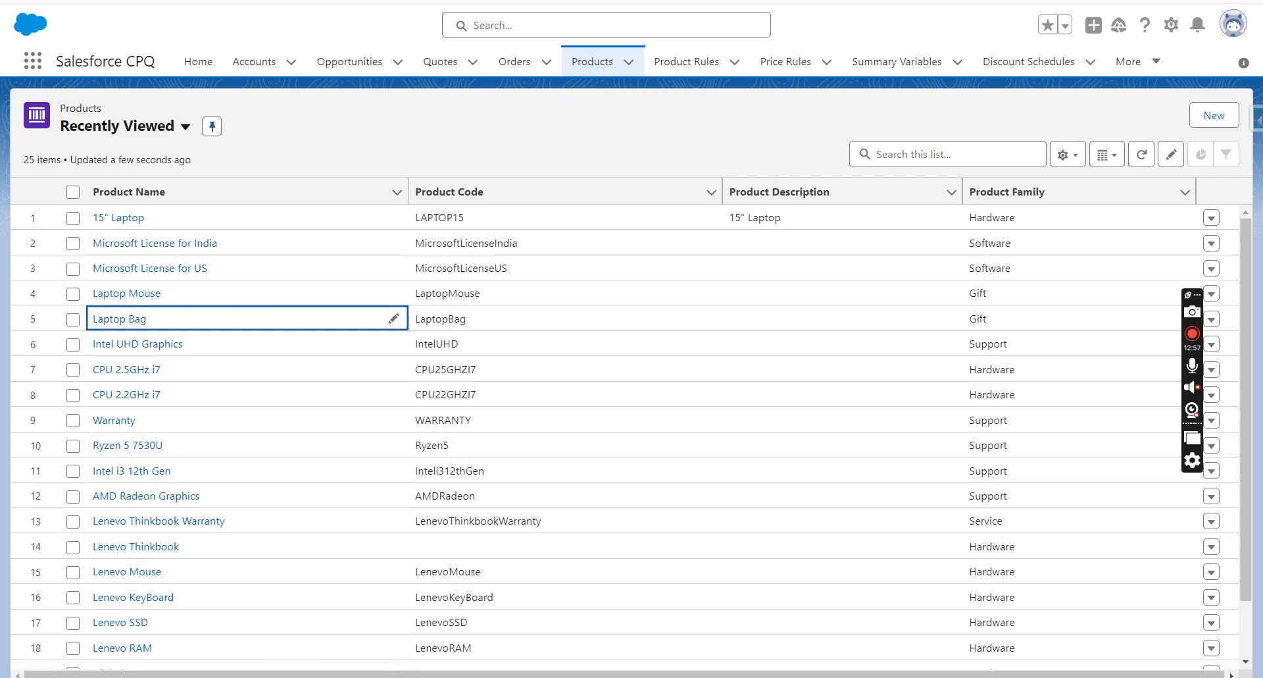
Examine the custom Product Family value on the Laptop Mouse and Laptop Bag product records
click(691, 1)
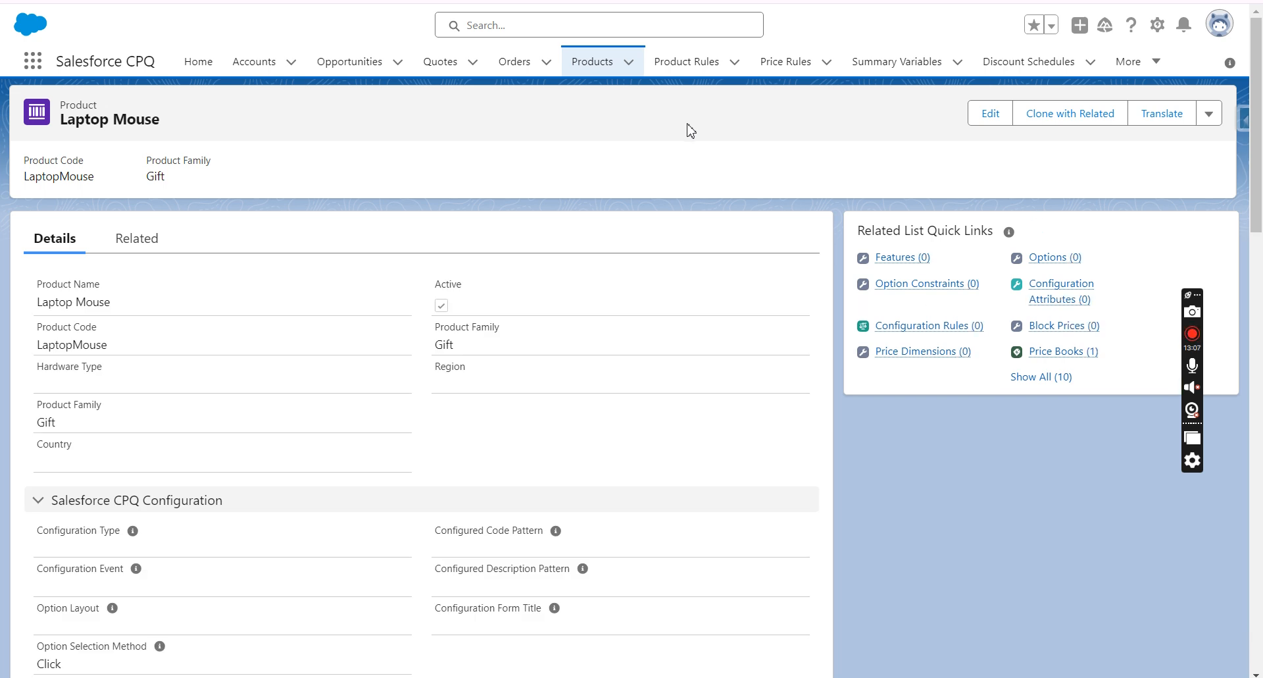
scroll(146, 460, down, 1)
double_click(41, 342)
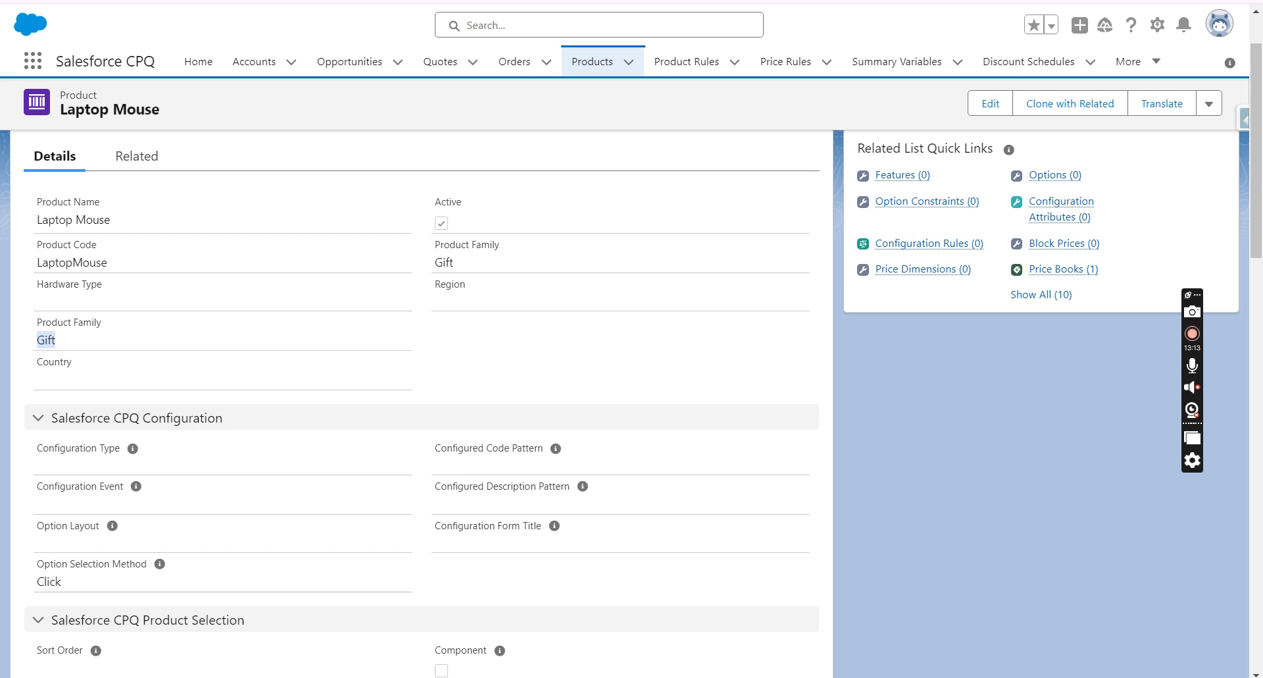
key(ctrl+Tab)
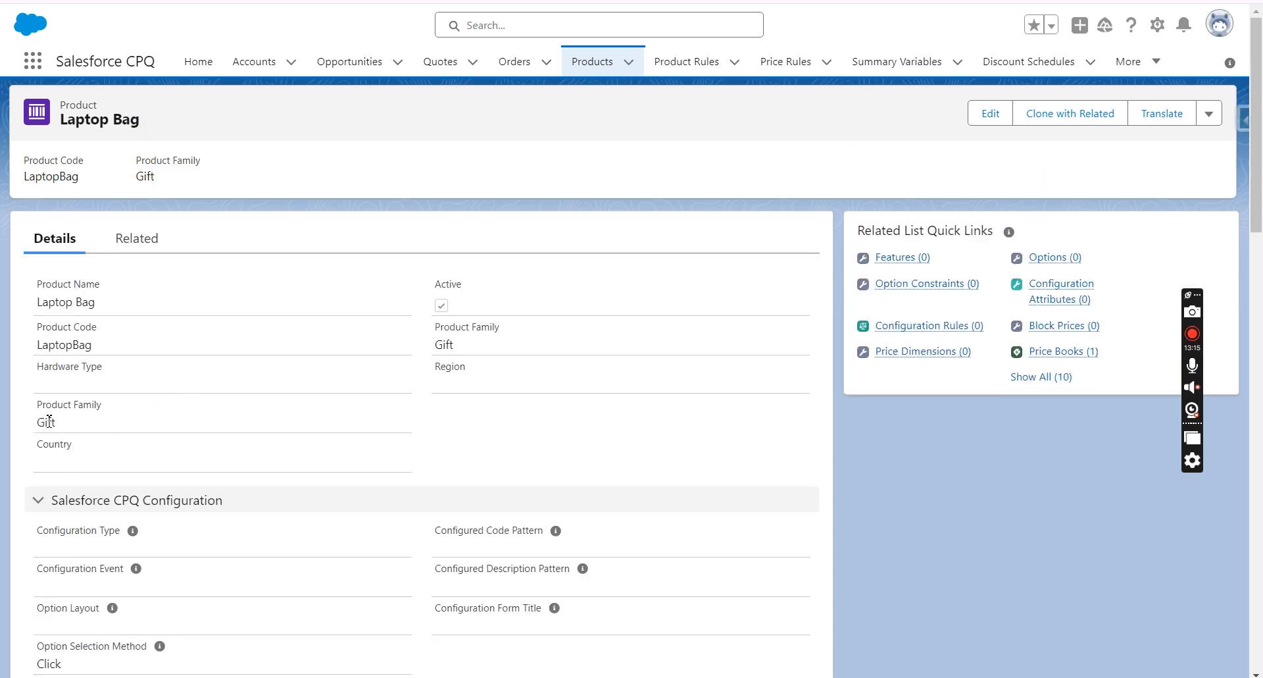
drag(35, 421, 67, 422)
click(307, 382)
drag(37, 302, 119, 305)
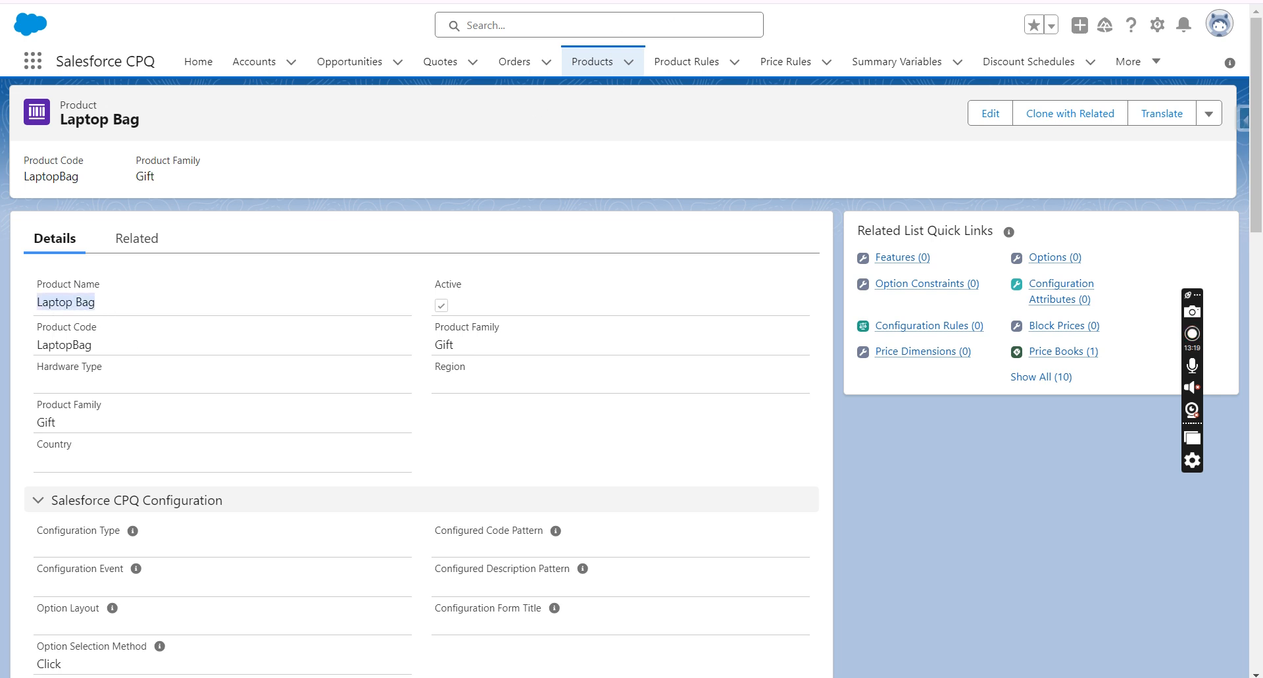
key(ctrl+Tab)
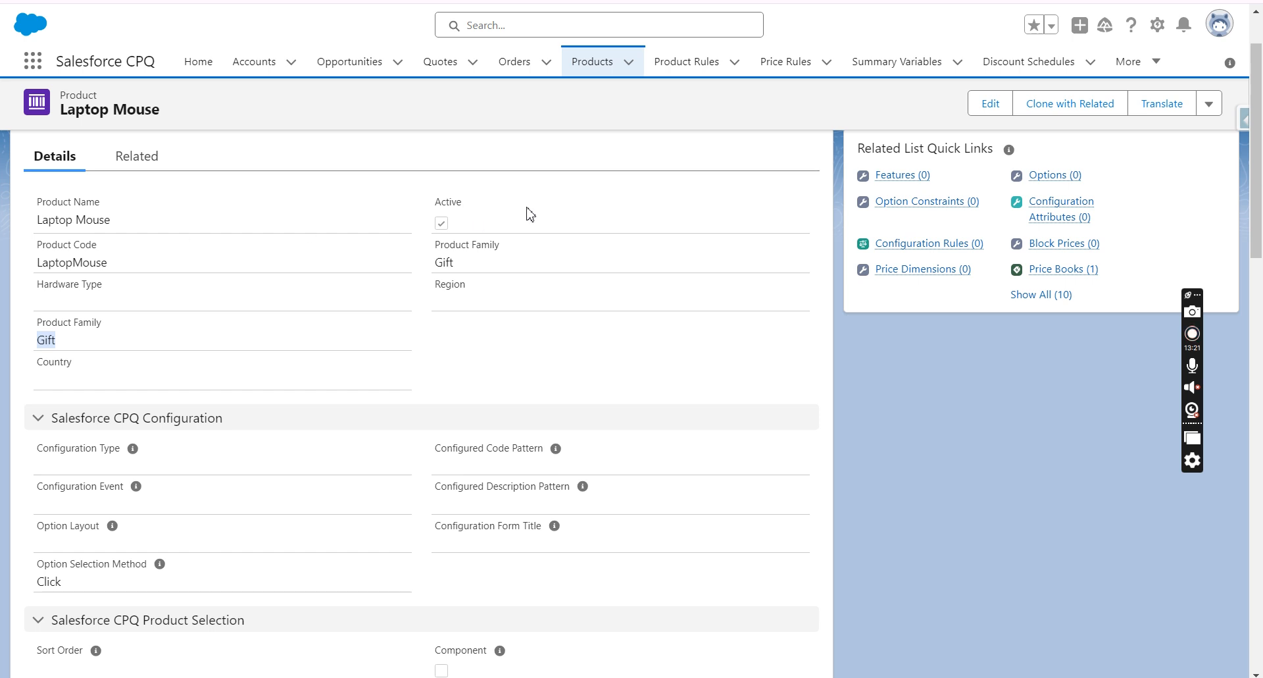
Open quote Q-00054 from the recently viewed quotes and start editing its lines
scroll(531, 233, up, 1)
click(440, 63)
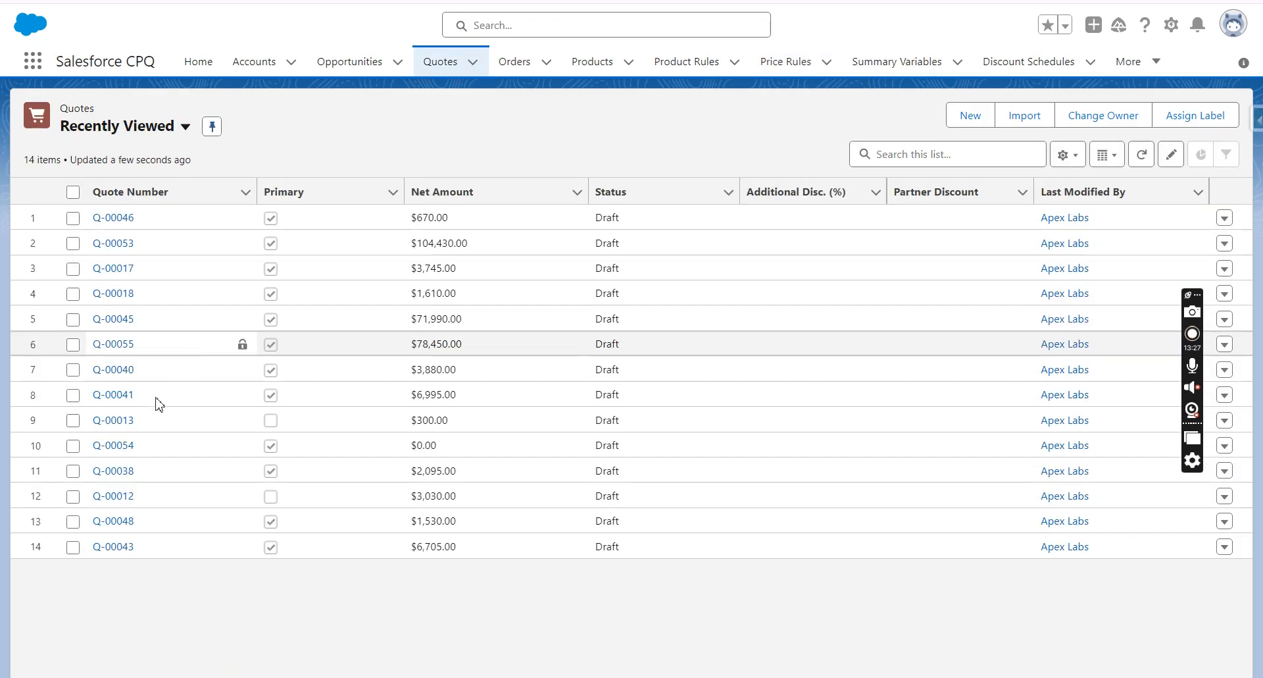
click(113, 445)
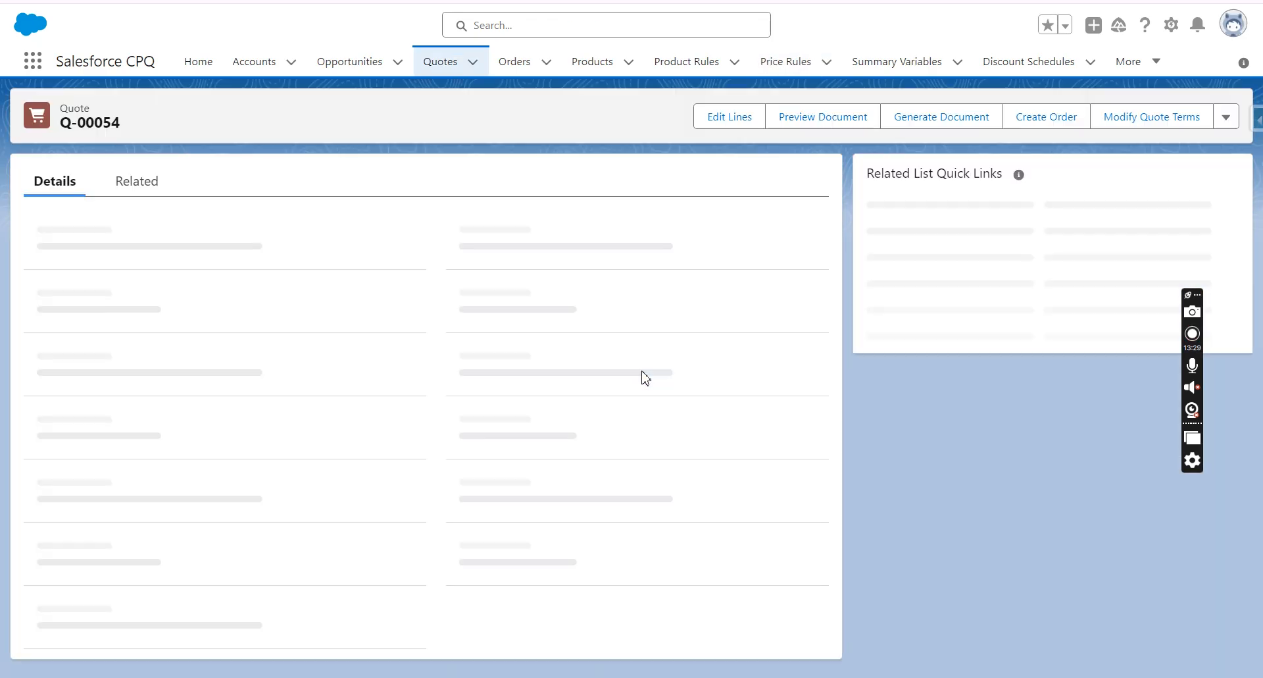
click(848, 127)
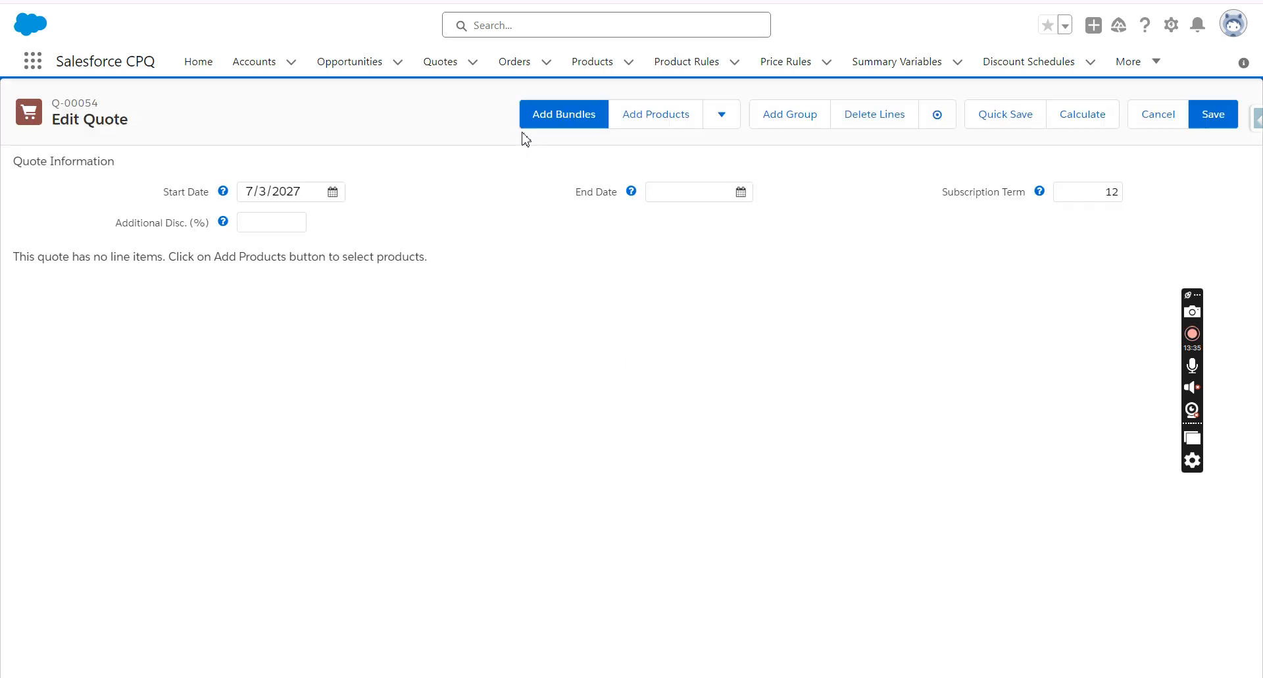
Search the products to add for "lap" and select the 15" Laptop for the quote
click(639, 126)
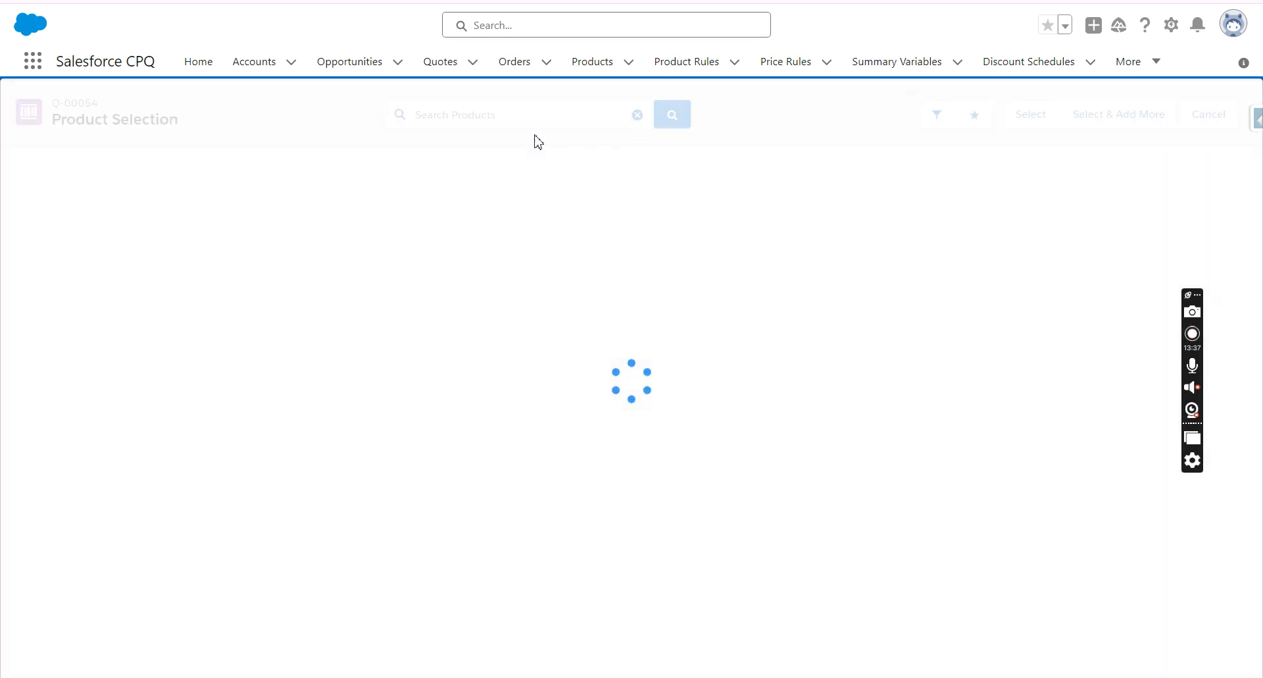
click(481, 117)
text(lap)
key(Return)
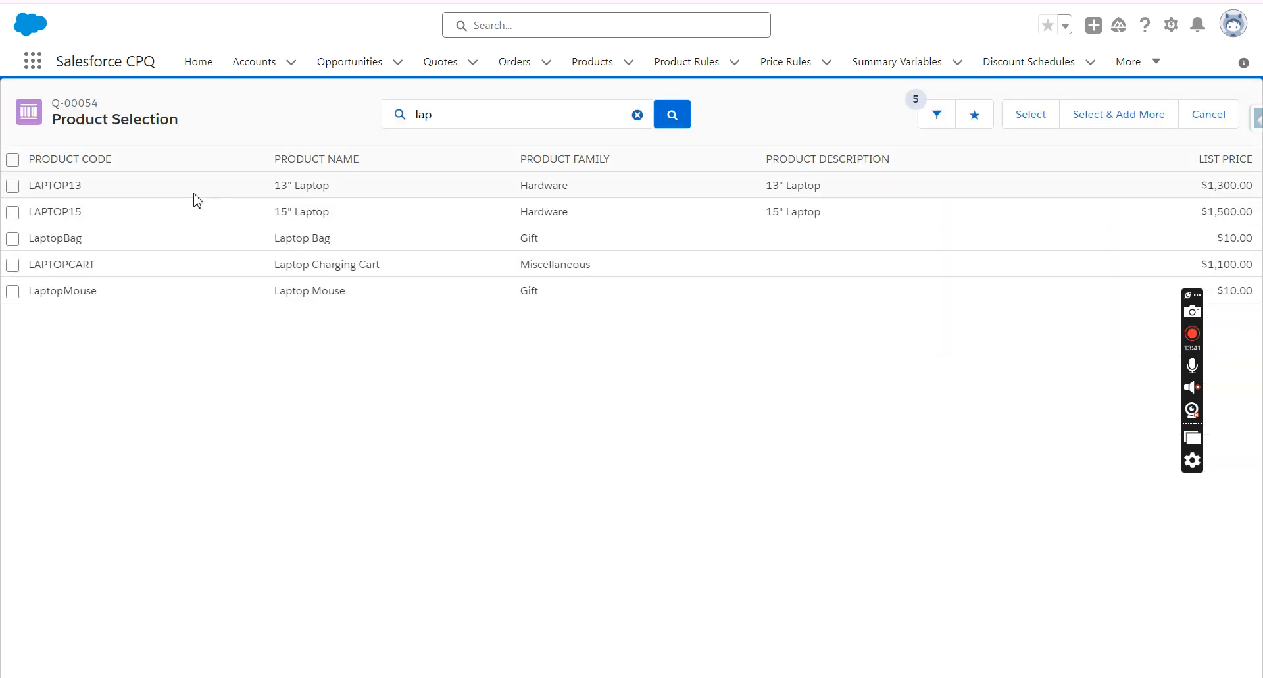
click(12, 212)
click(1027, 116)
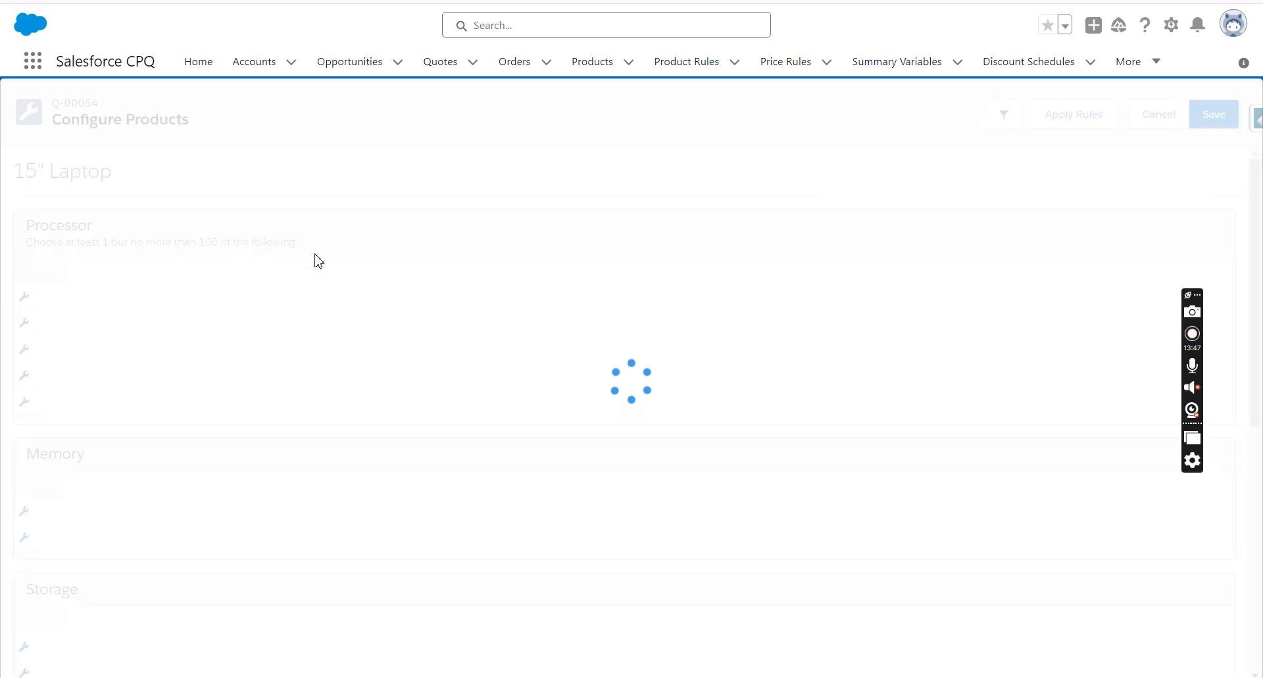
Show the options that can be added to the 15" Laptop's Gifts feature
scroll(290, 350, down, 7)
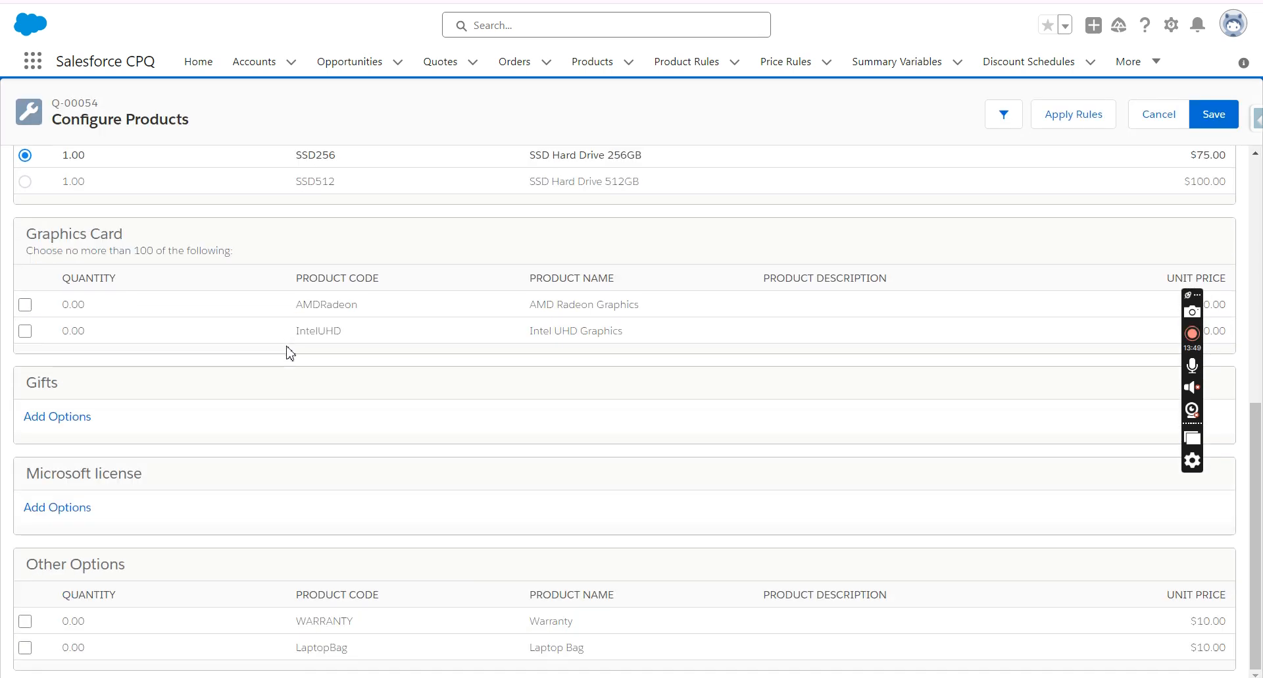
mouse_move(23, 385)
mouse_down()
mouse_move(71, 385)
mouse_move(15, 383)
mouse_up()
click(89, 392)
click(71, 417)
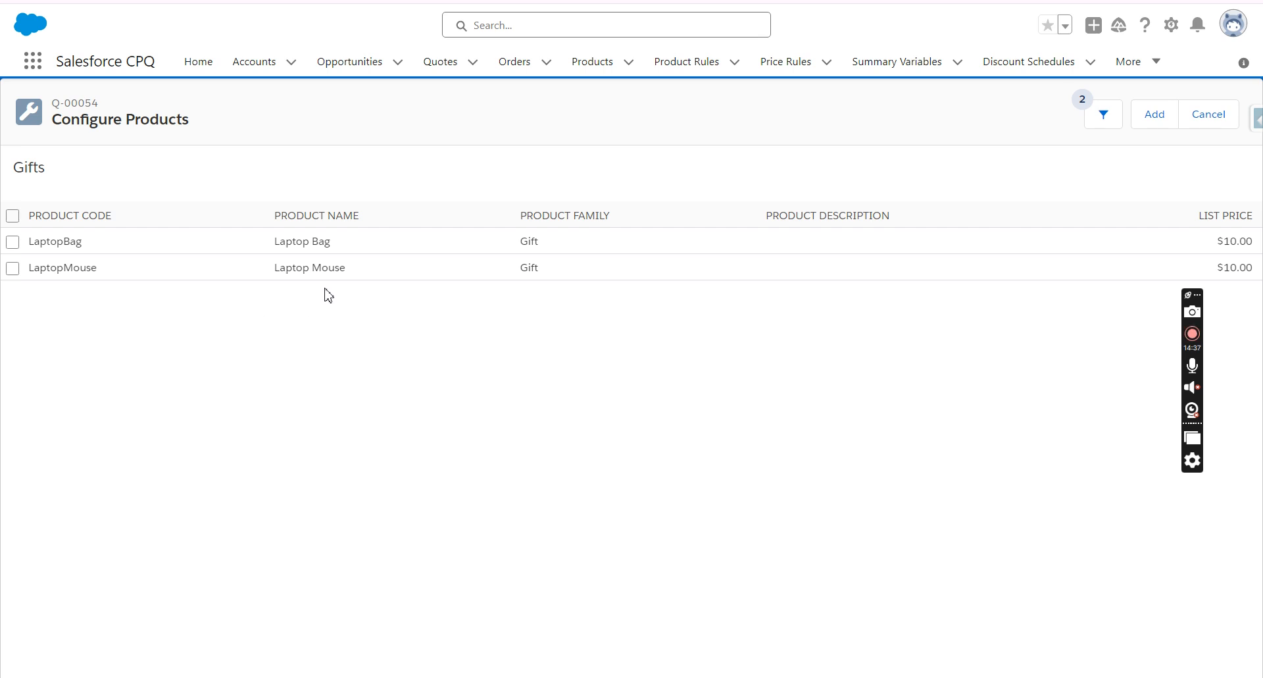
Add the Laptop Bag to the 15" Laptop's Gifts feature and review the configuration
click(13, 244)
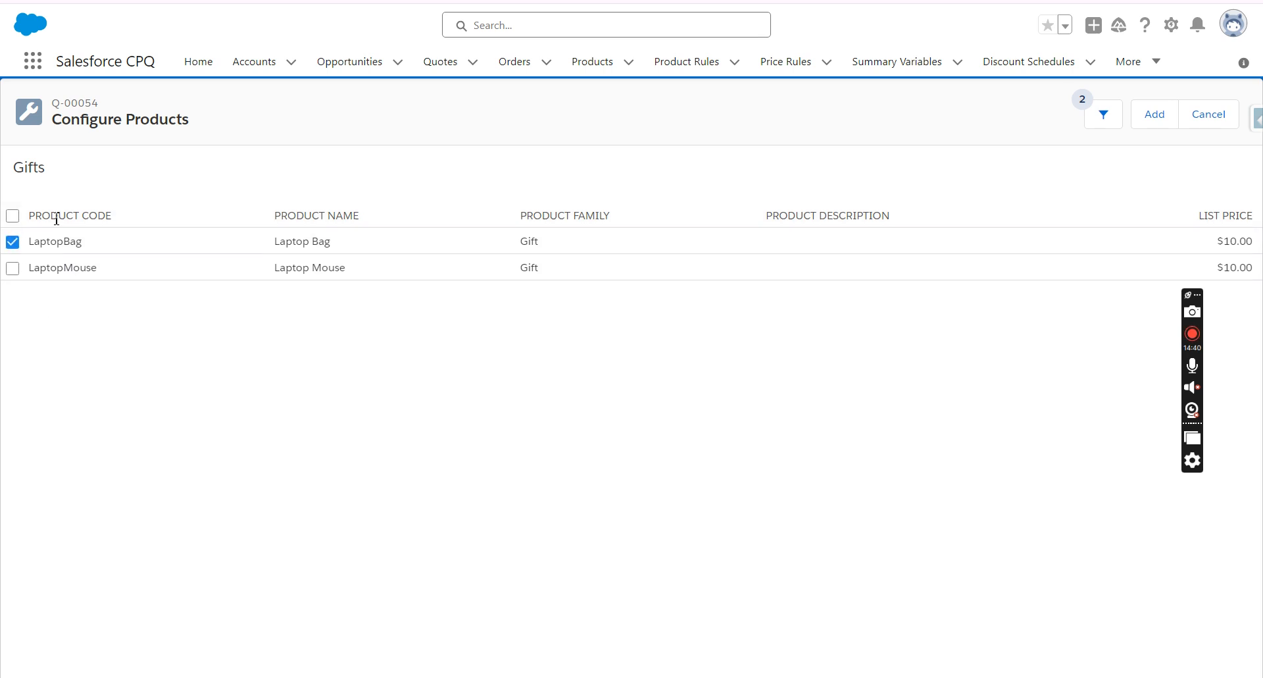
click(1155, 125)
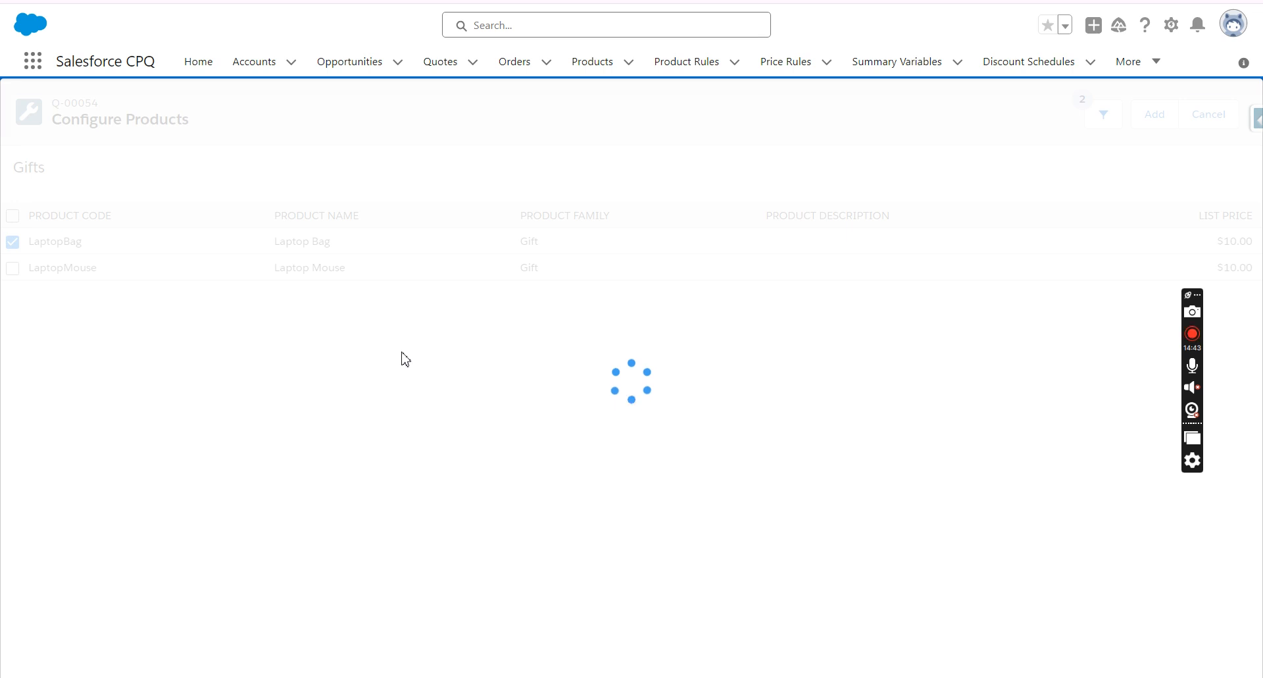
scroll(393, 364, down, 7)
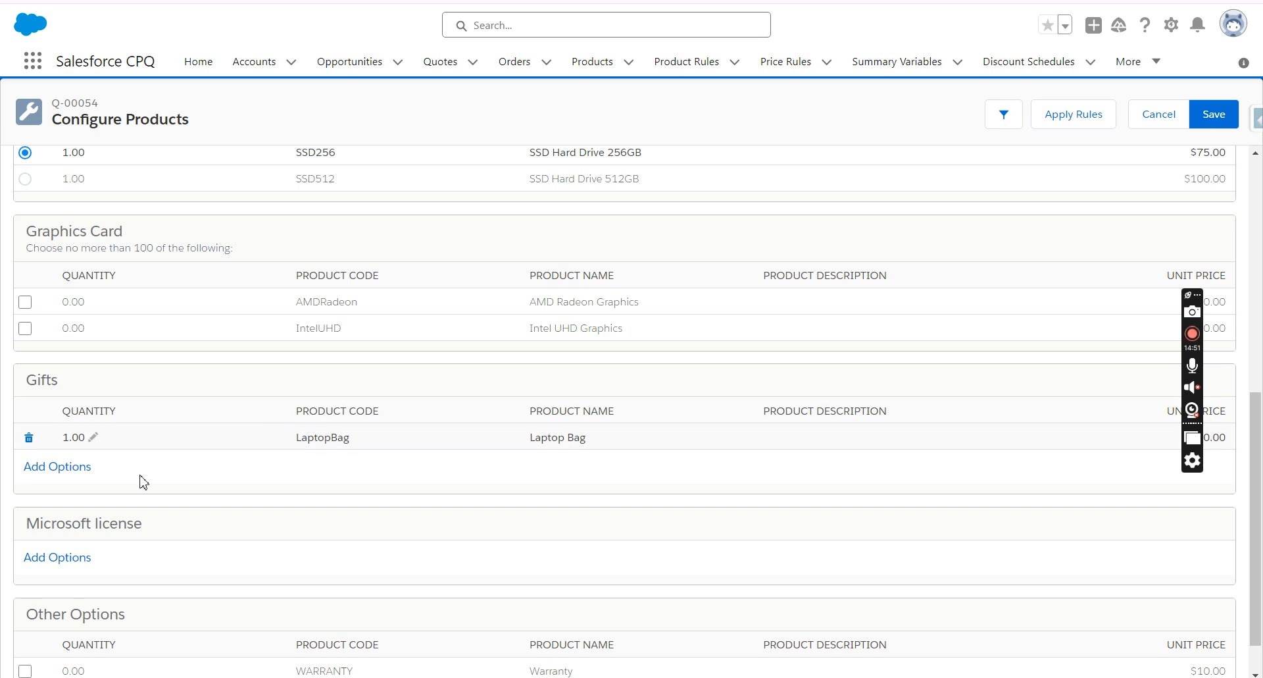
scroll(187, 461, up, 1)
scroll(197, 353, up, 6)
scroll(202, 311, down, 8)
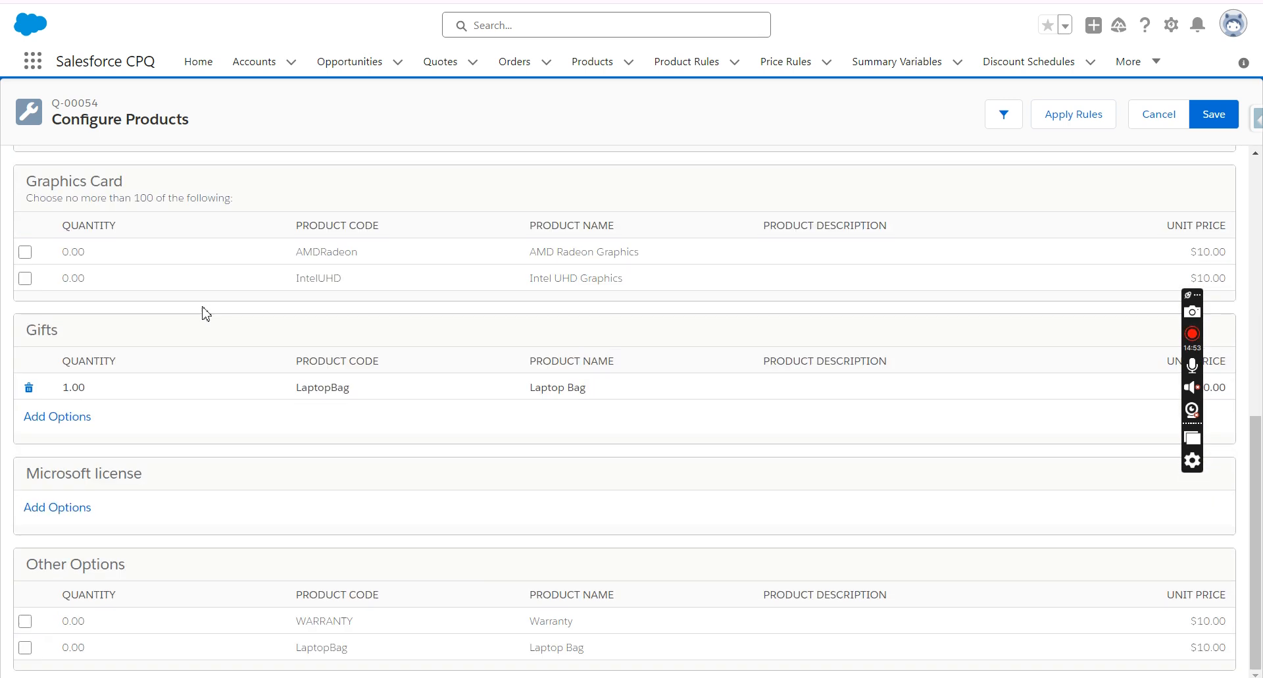
Select the Warranty under Other Options with quantity 1 and save the 15" Laptop's configuration
click(25, 620)
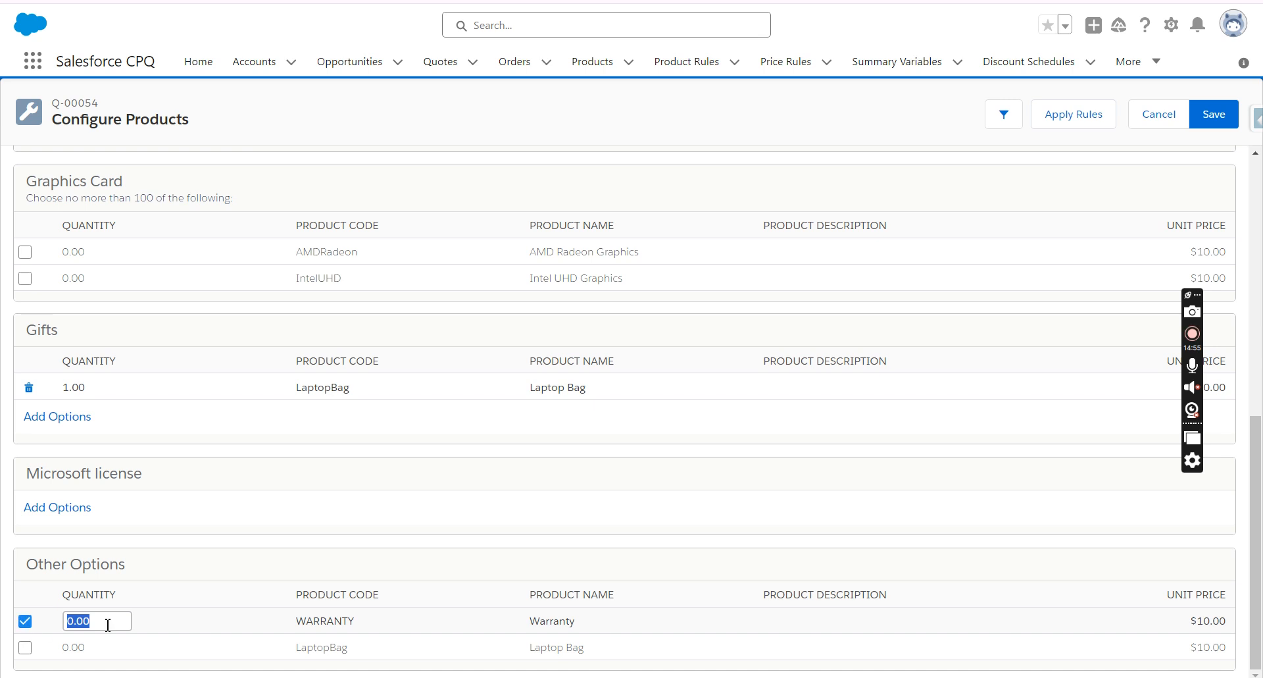
text(1)
click(451, 419)
scroll(695, 321, up, 8)
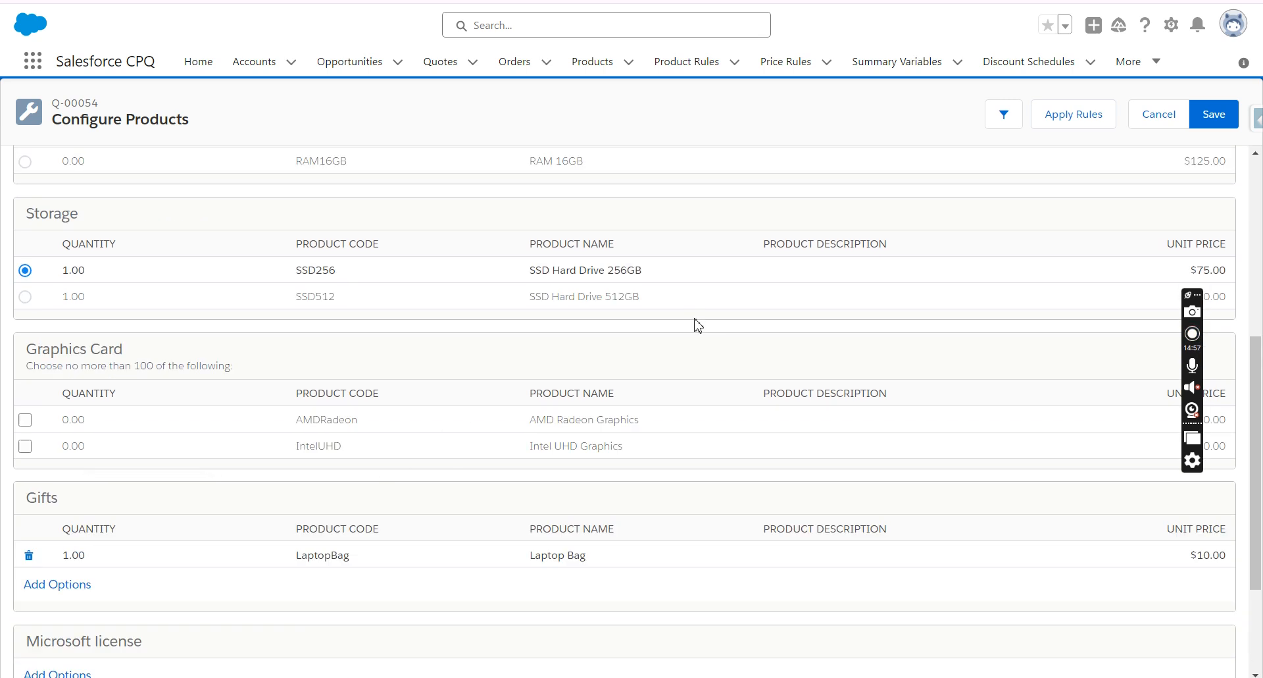
scroll(485, 356, down, 5)
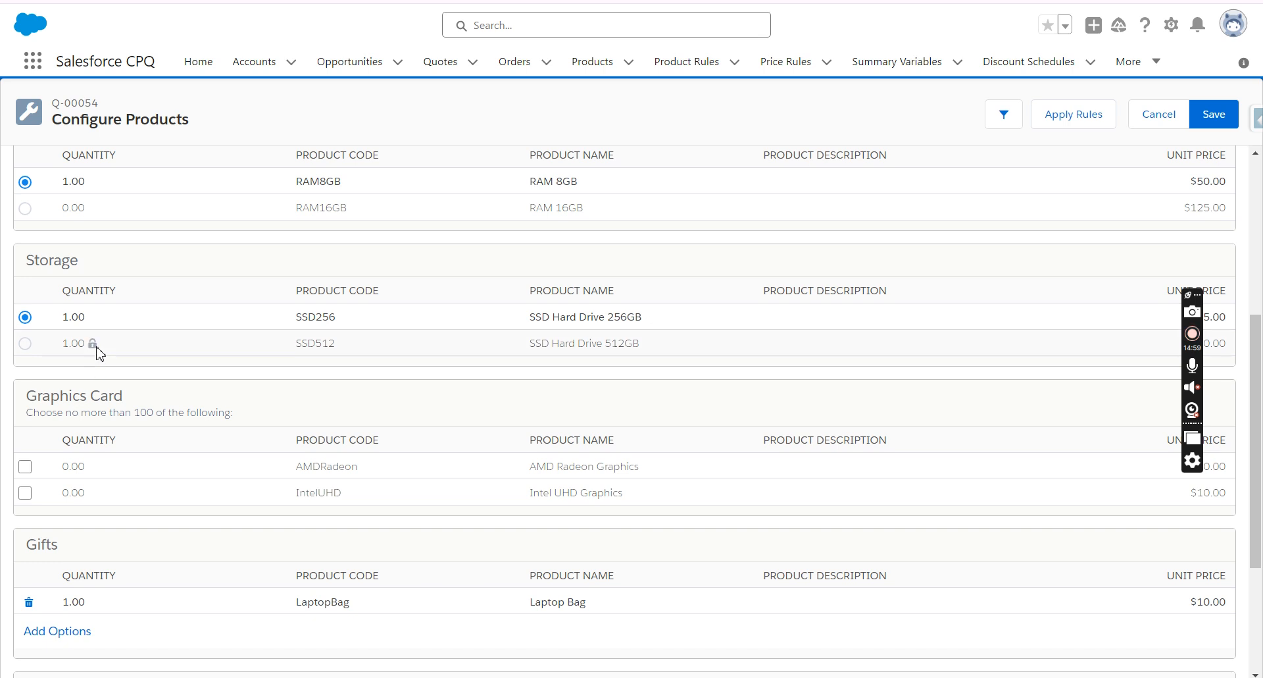
scroll(224, 461, down, 3)
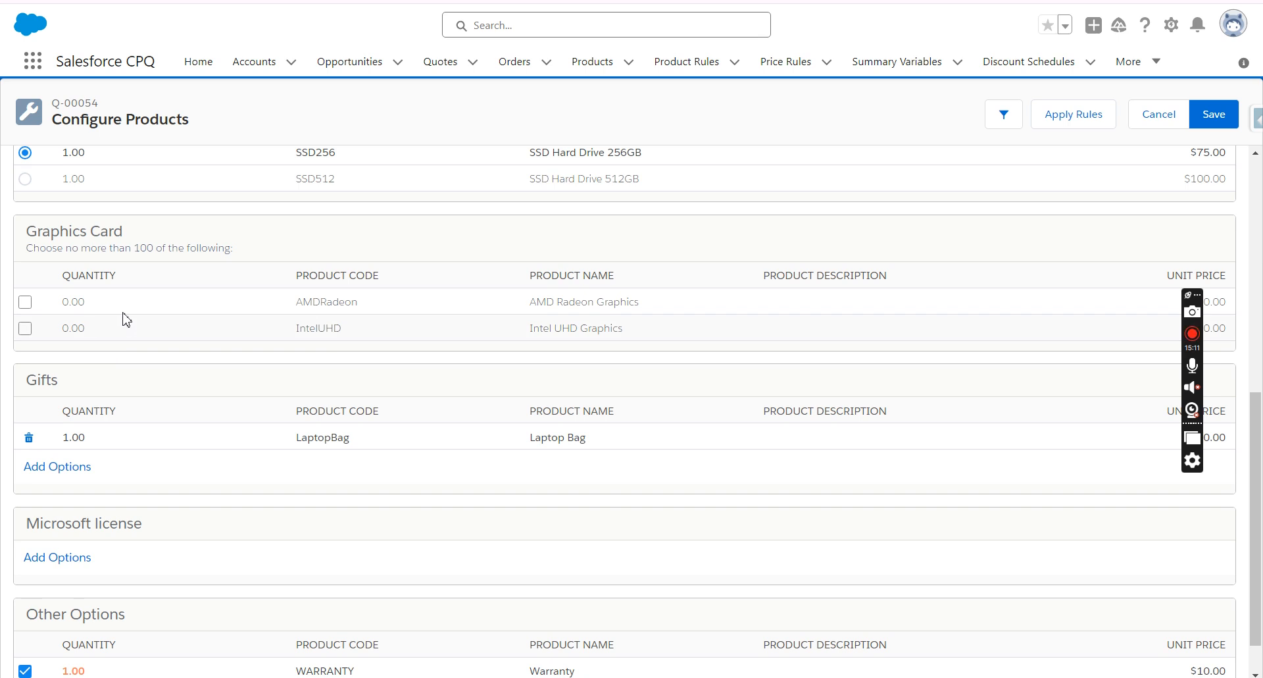
scroll(141, 296, up, 3)
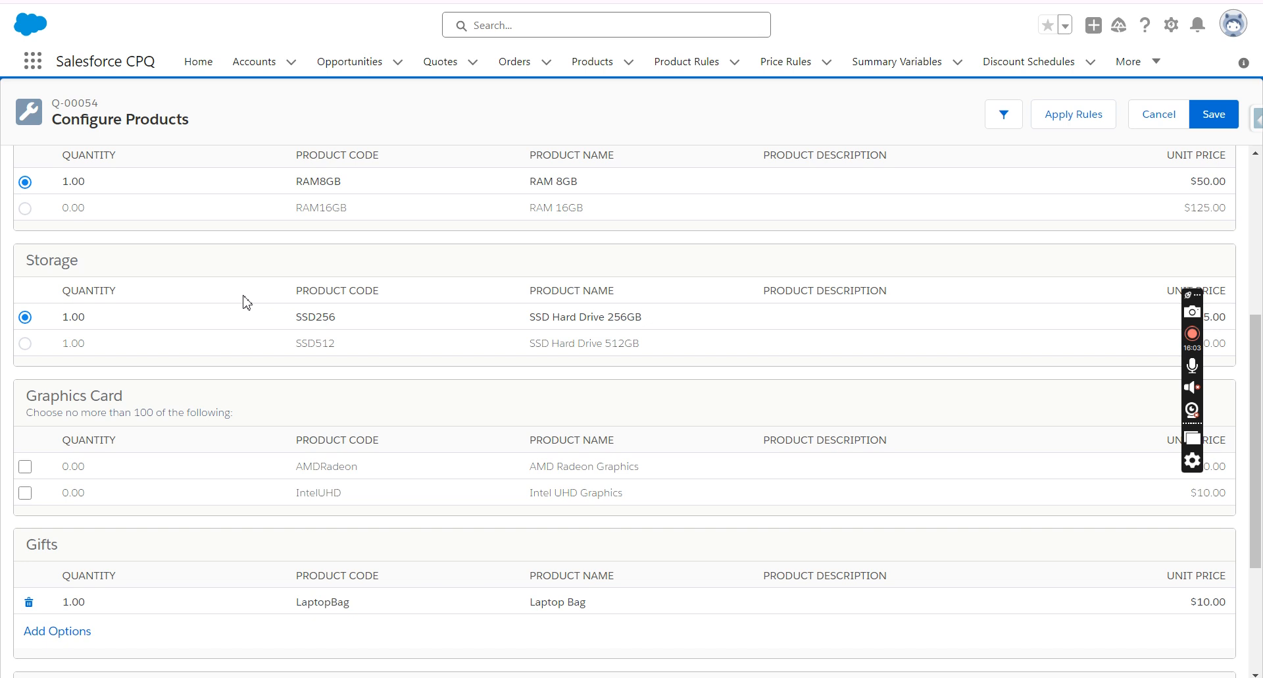
scroll(247, 302, up, 5)
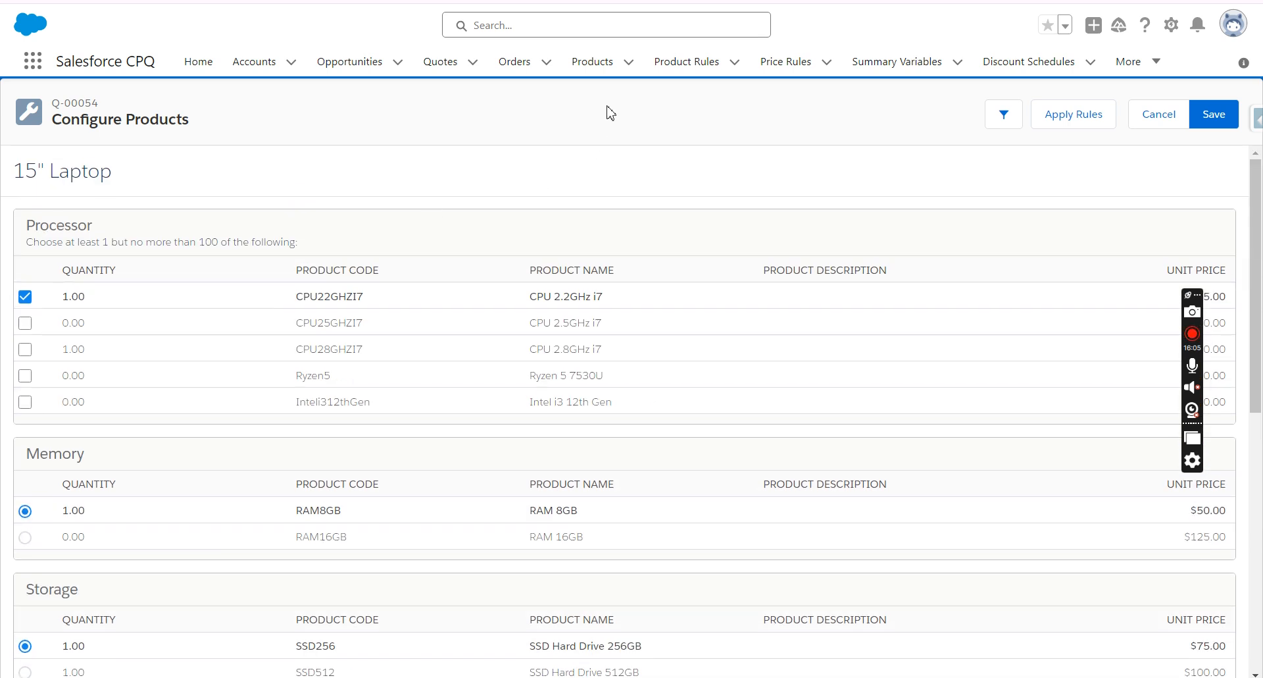
click(1214, 114)
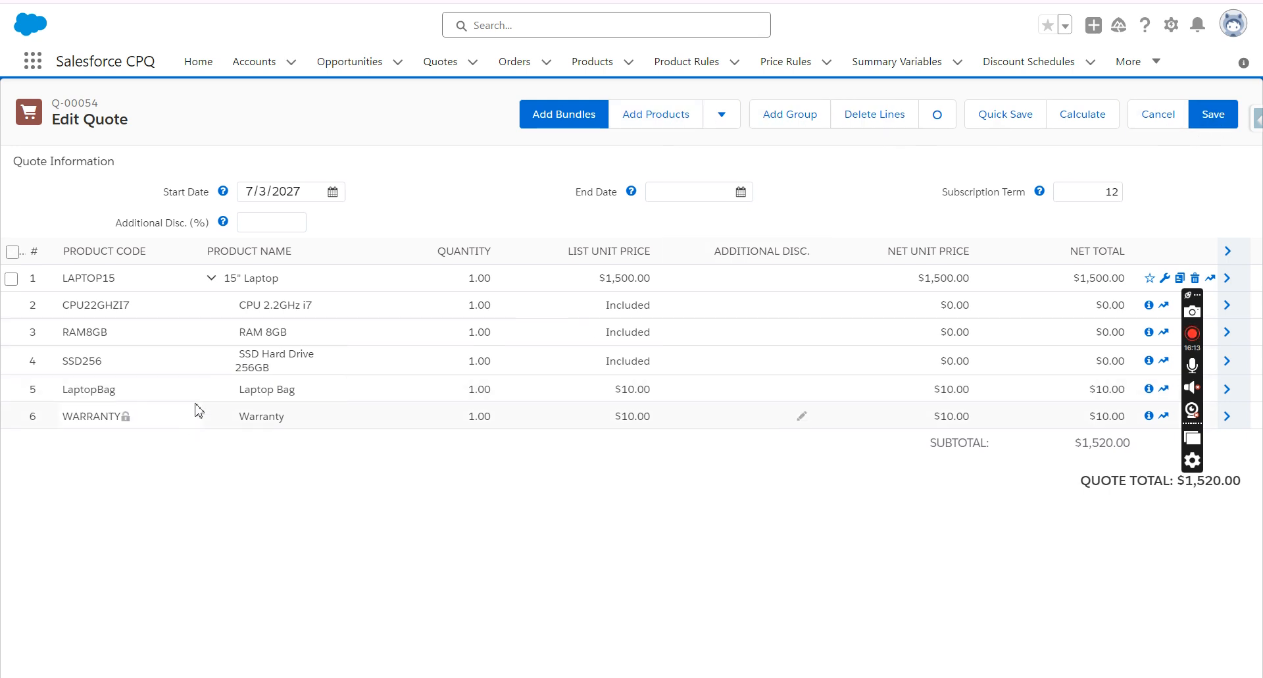
Save the edited quote and show its related quote lines
drag(239, 394, 427, 393)
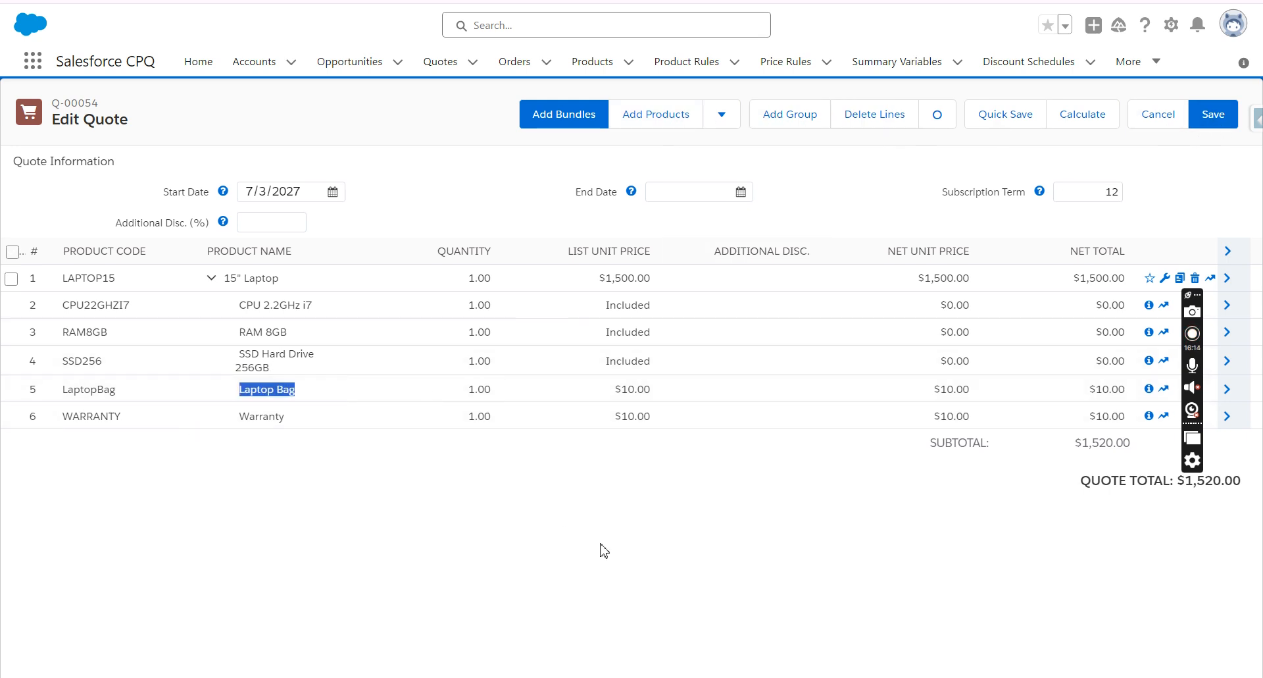
click(1215, 118)
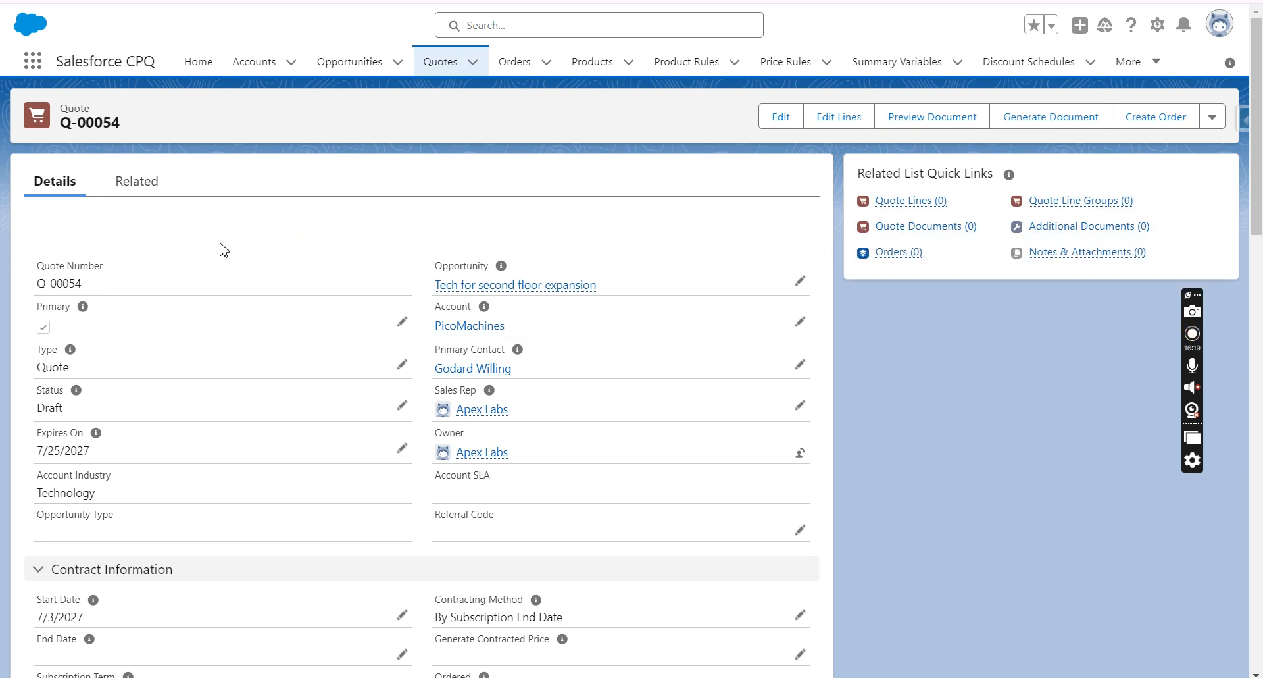
click(166, 189)
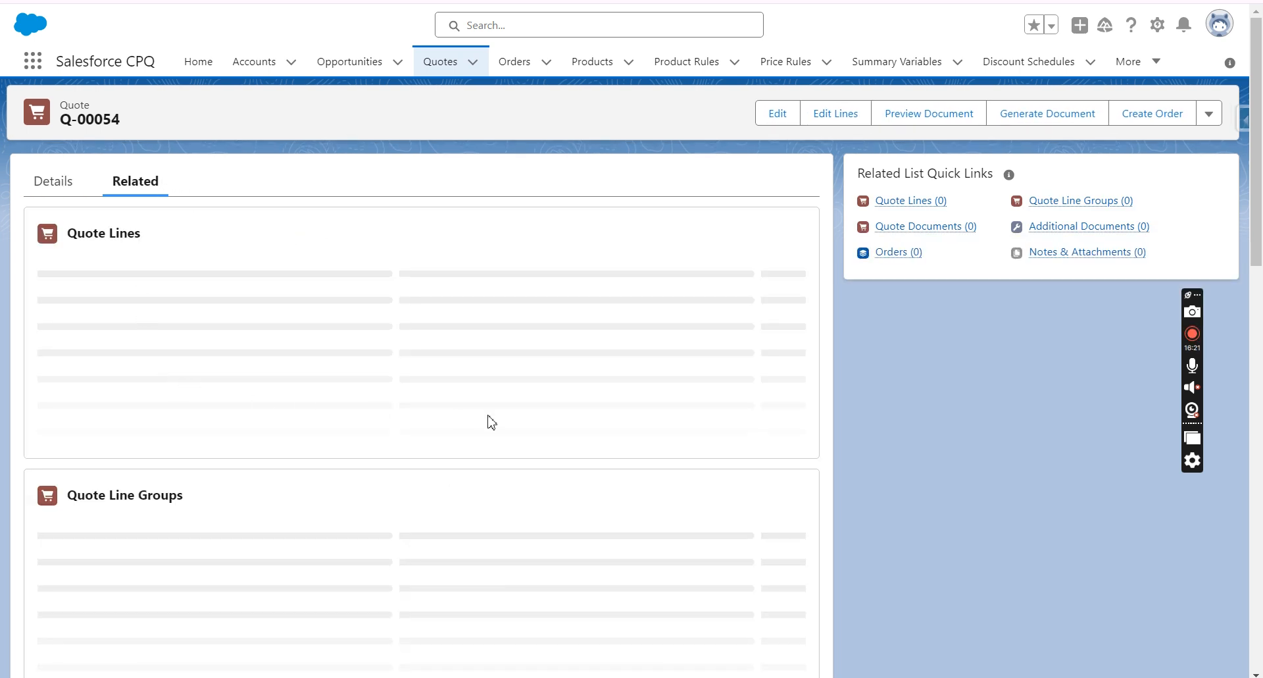
click(429, 453)
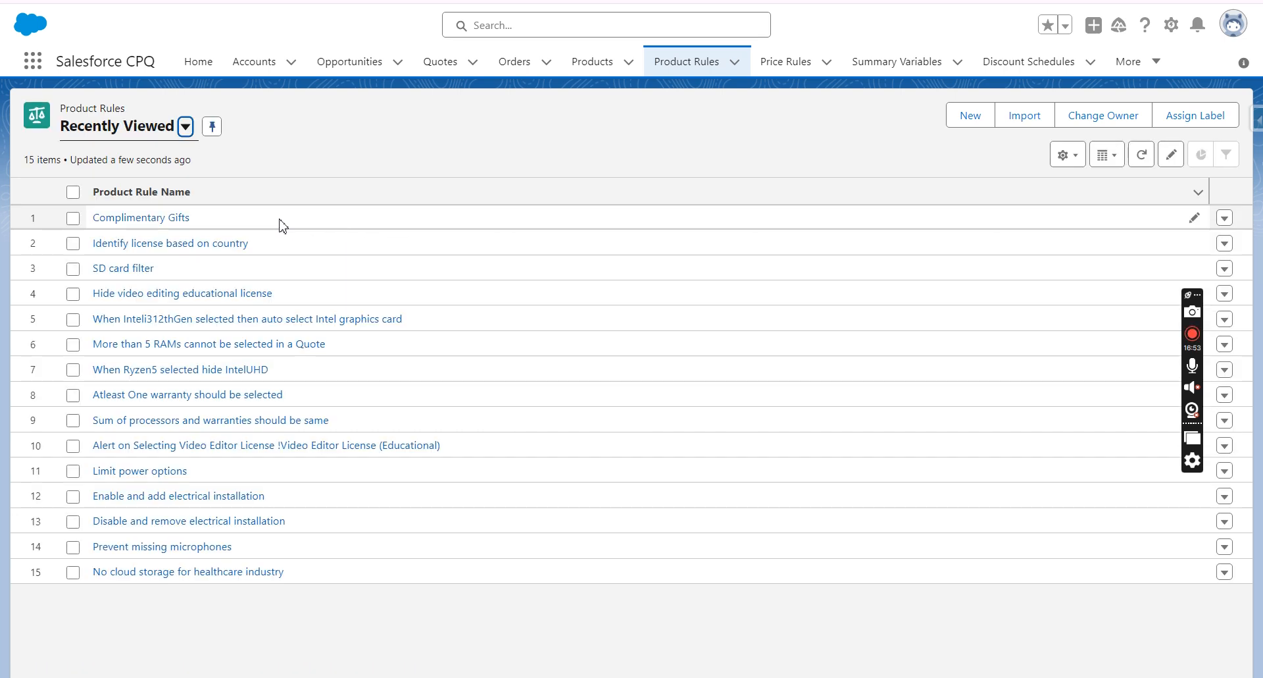
Open the Complimentary Gifts product rule and examine the filter field, operator and value of its Default Filter action
click(179, 219)
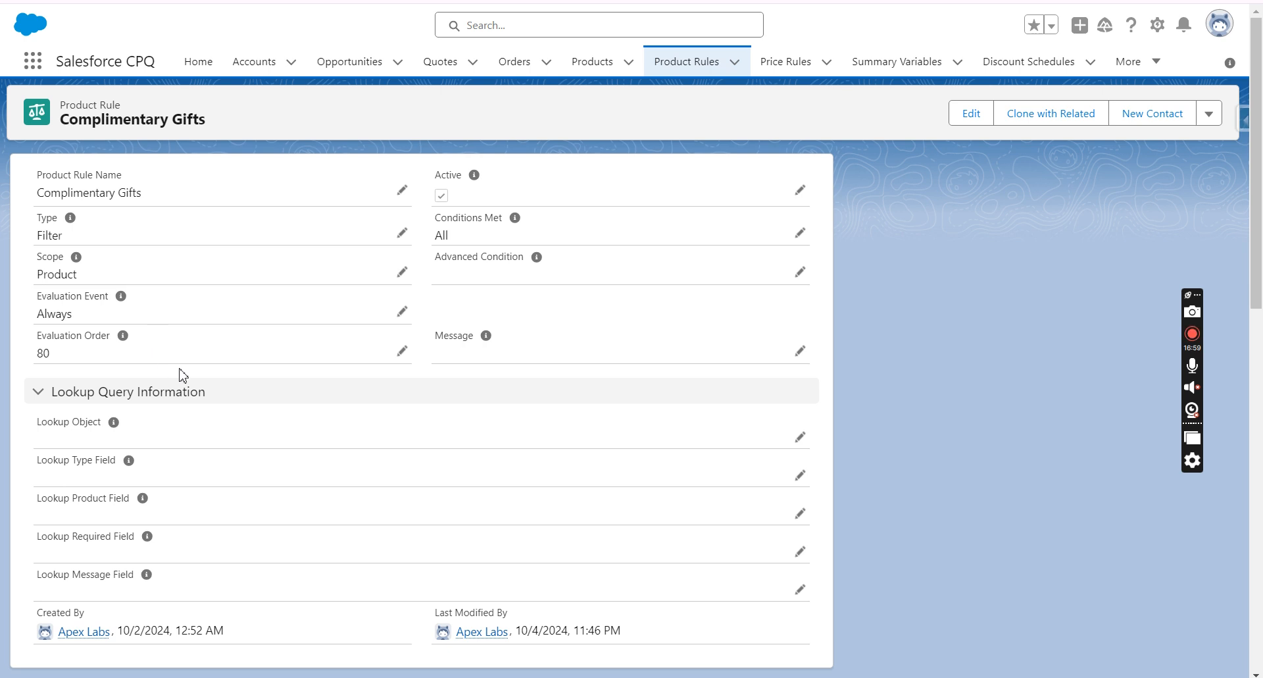
scroll(166, 361, down, 5)
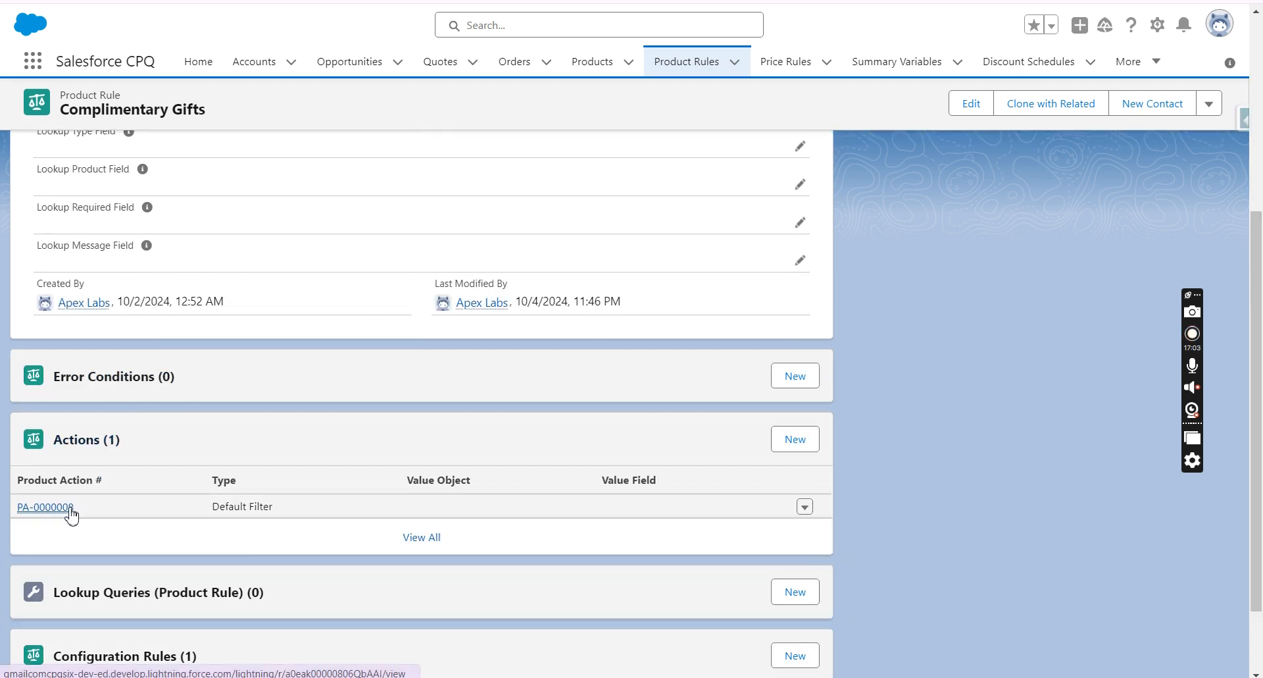
click(66, 508)
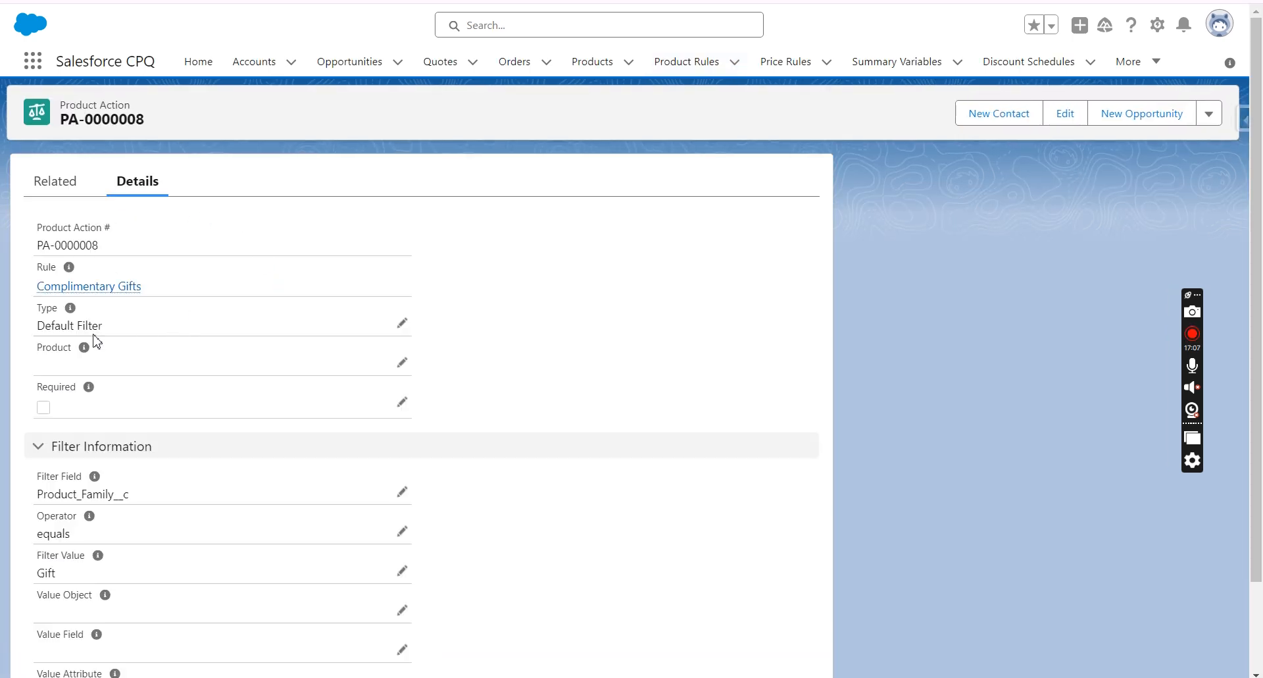
scroll(206, 341, down, 2)
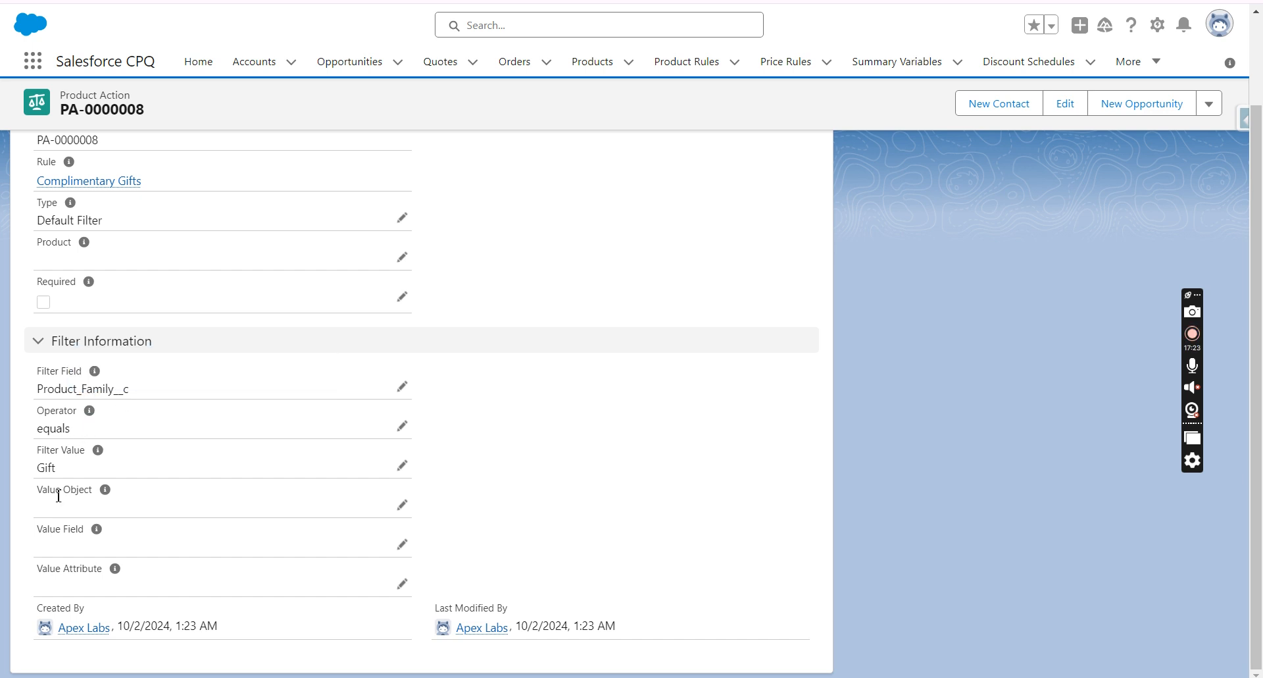
mouse_move(99, 450)
scroll(238, 403, up, 3)
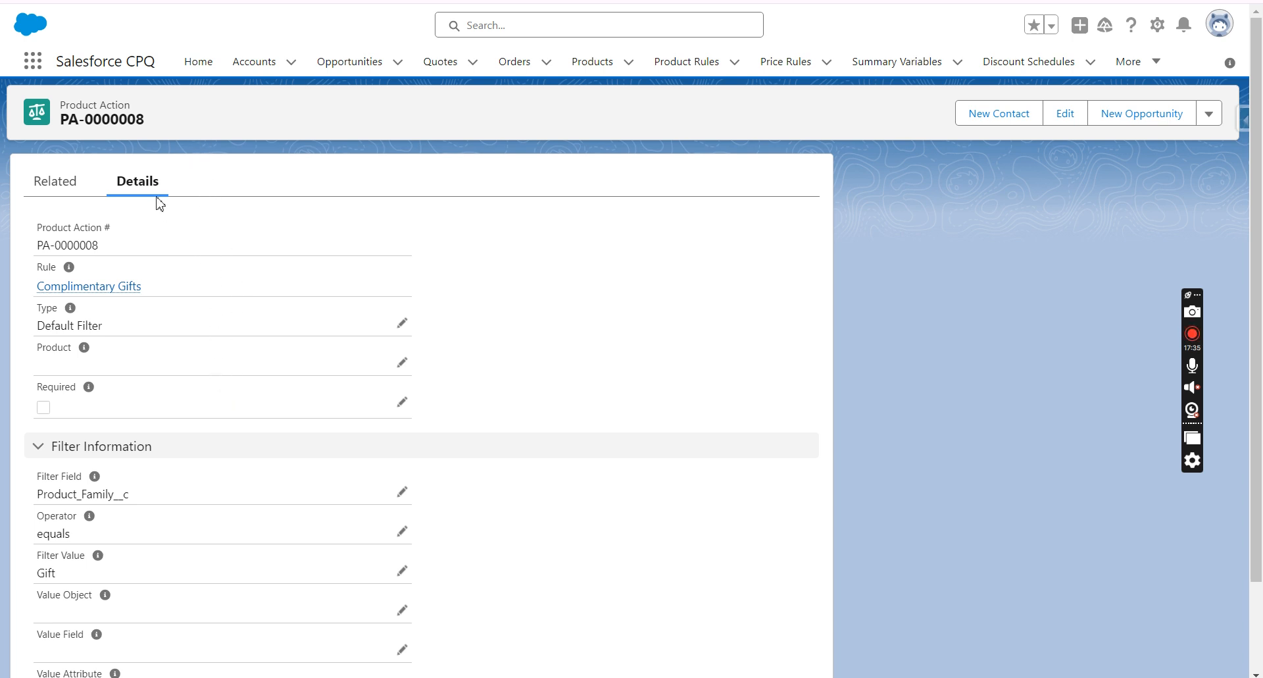
Examine the product and product feature in the Complimentary Gifts rule's configuration rule, leaving it without saving
click(19, 1)
scroll(176, 408, down, 2)
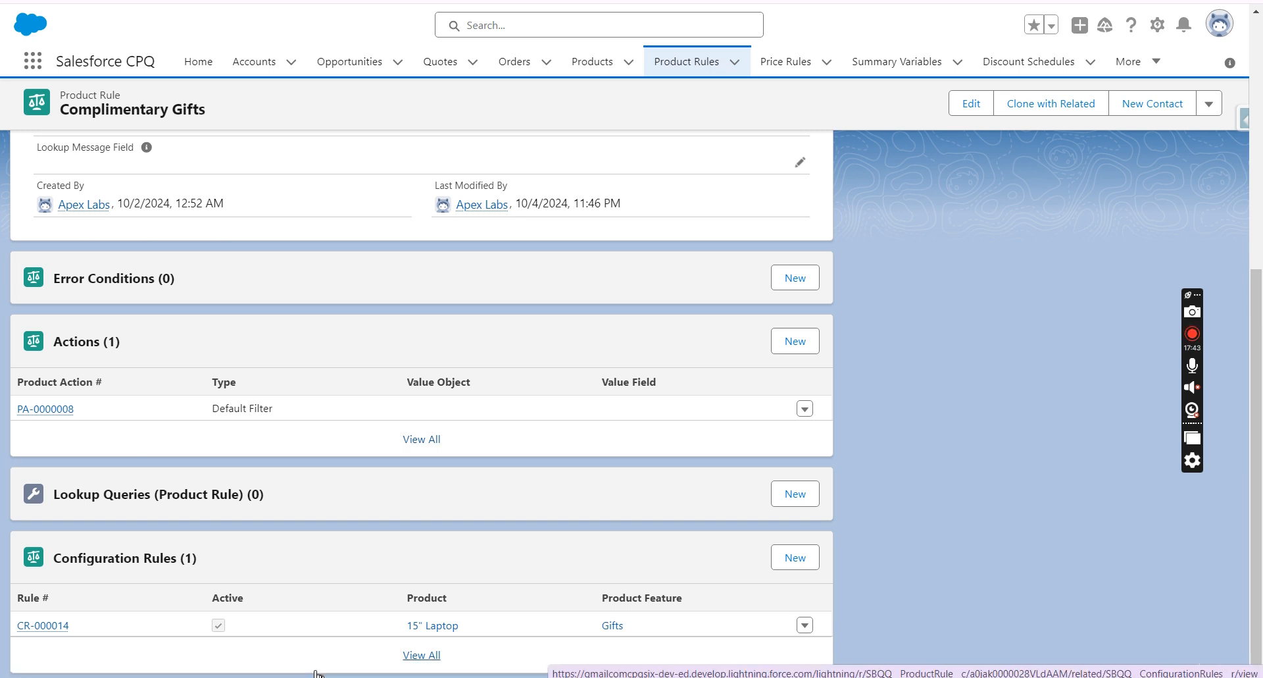
click(803, 629)
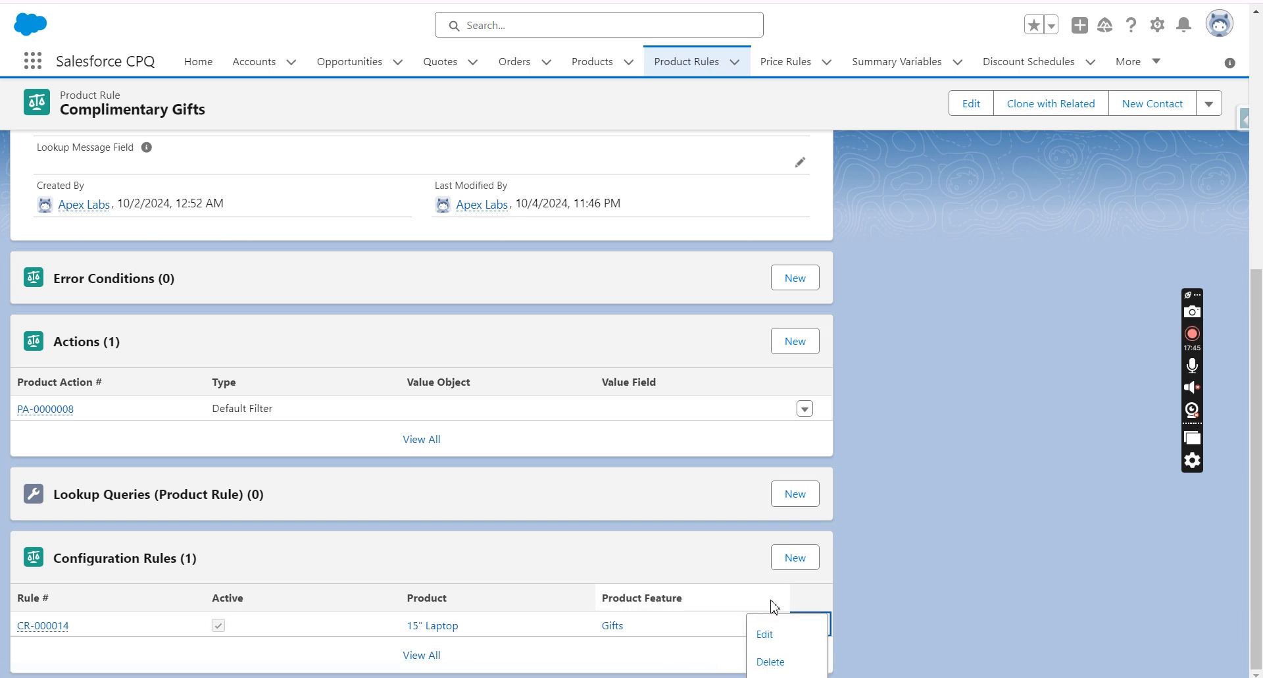
click(765, 633)
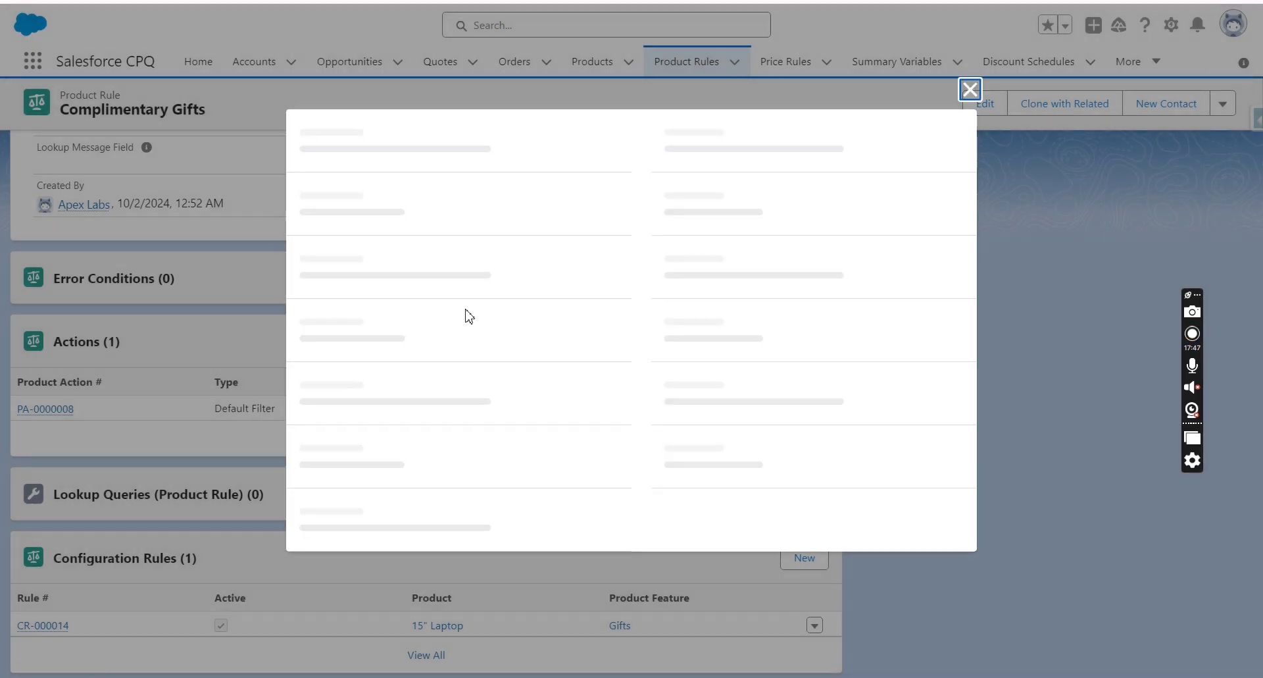
scroll(464, 275, down, 1)
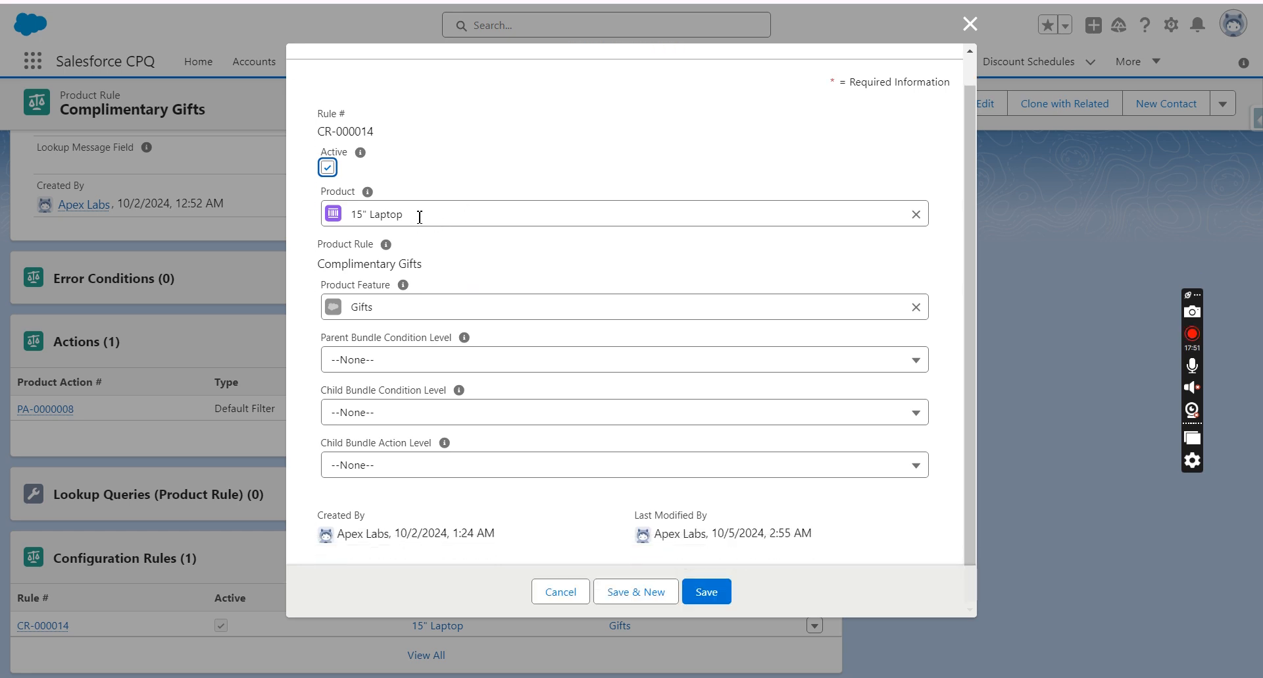
double_click(378, 313)
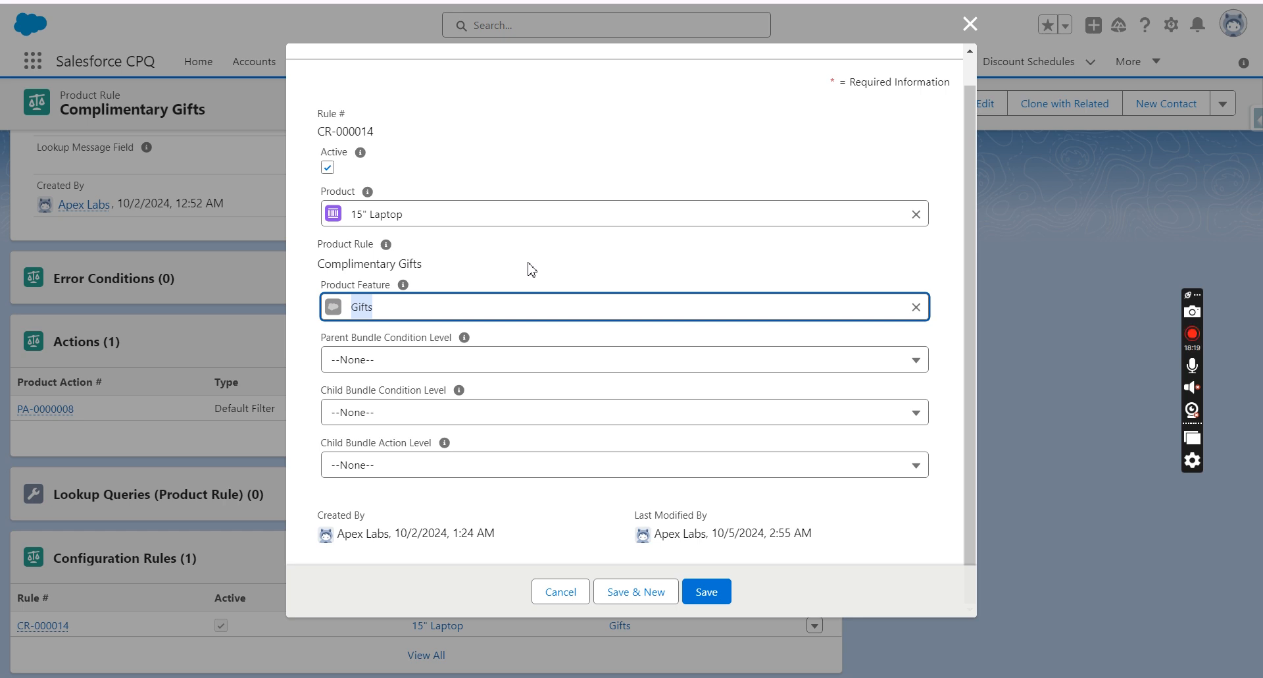
click(553, 592)
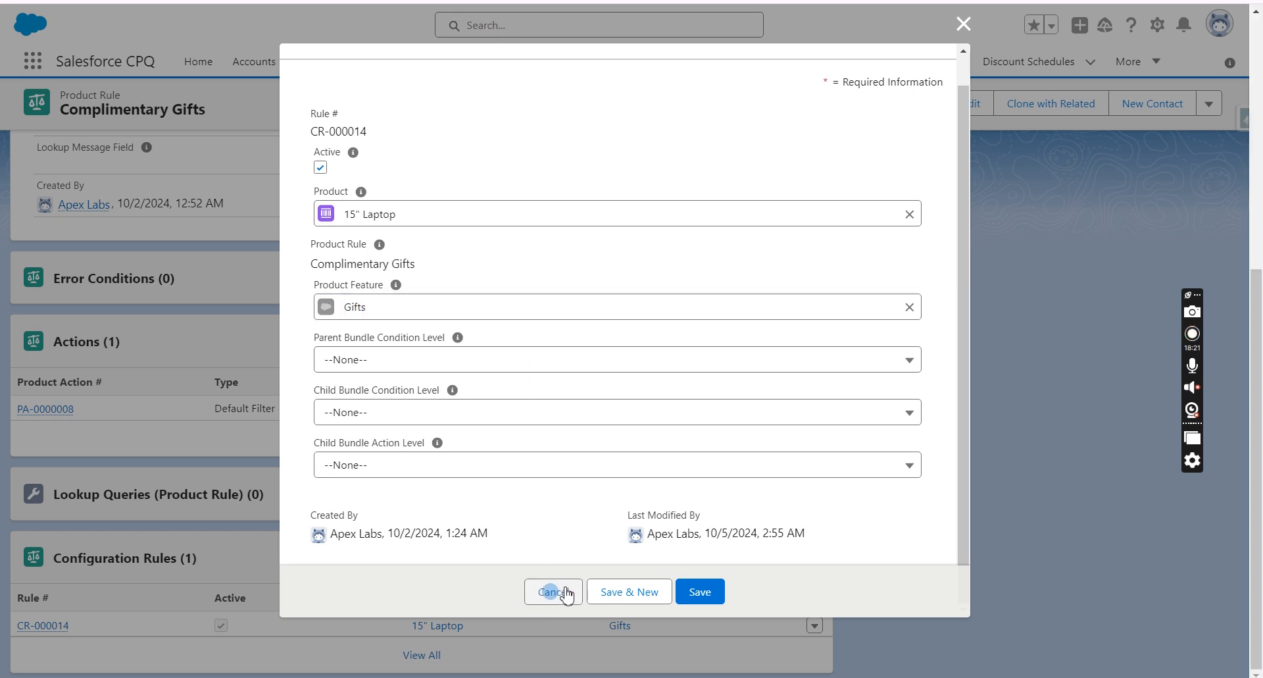